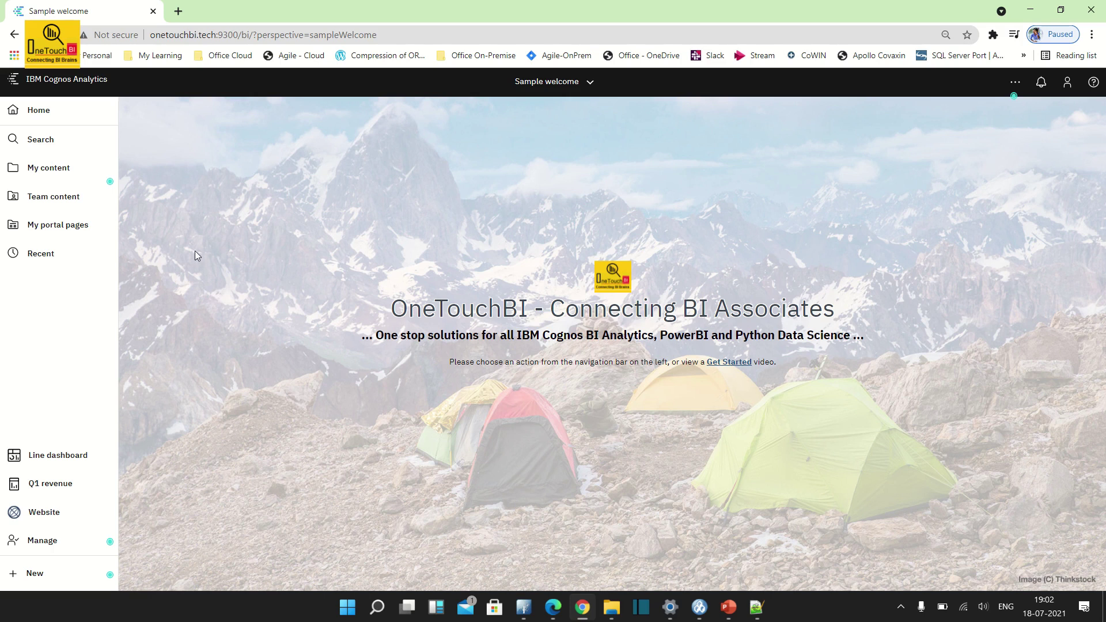
# Open the Conditional Formatting Example report in Team content > Cognos Training for editing
pyautogui.click(62, 197)
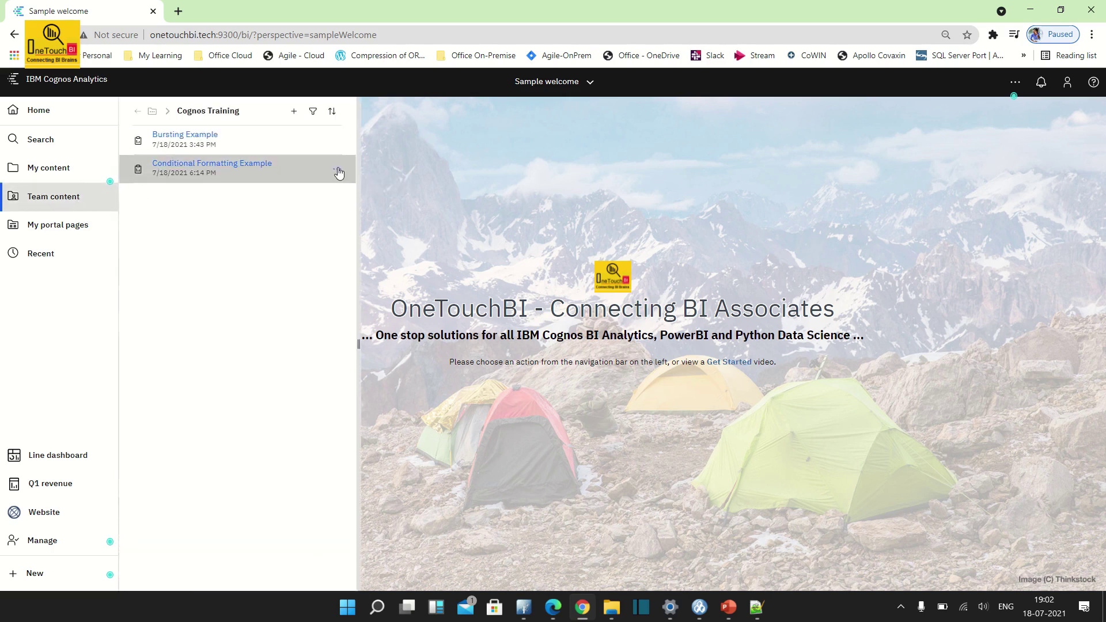
pyautogui.click(337, 169)
pyautogui.click(386, 205)
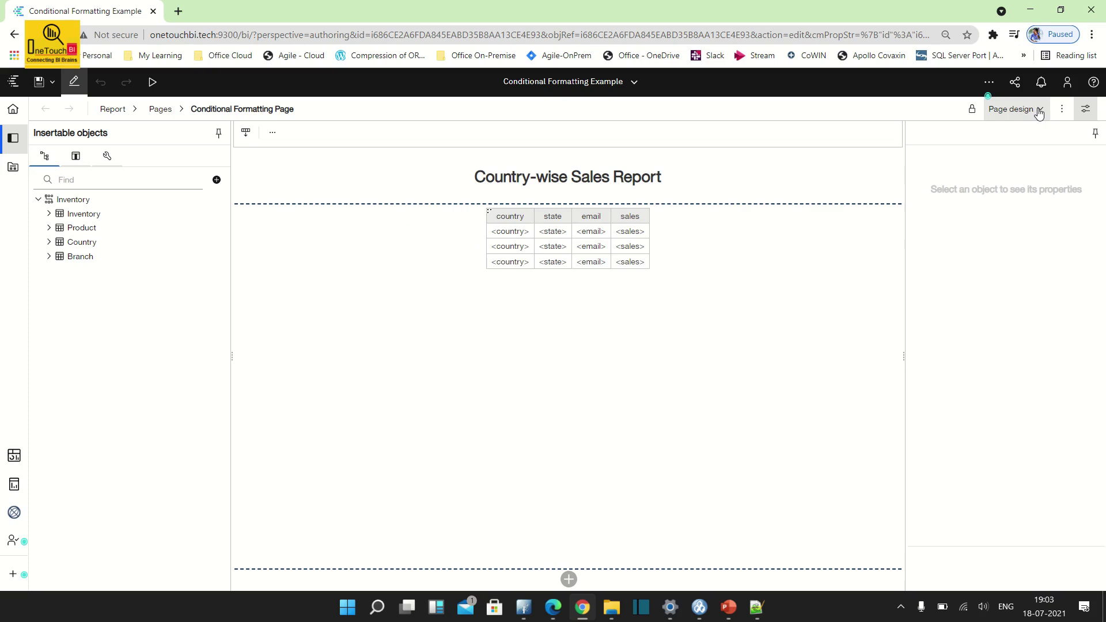
# Switch the layout to Page preview and run the report as HTML
pyautogui.click(1039, 111)
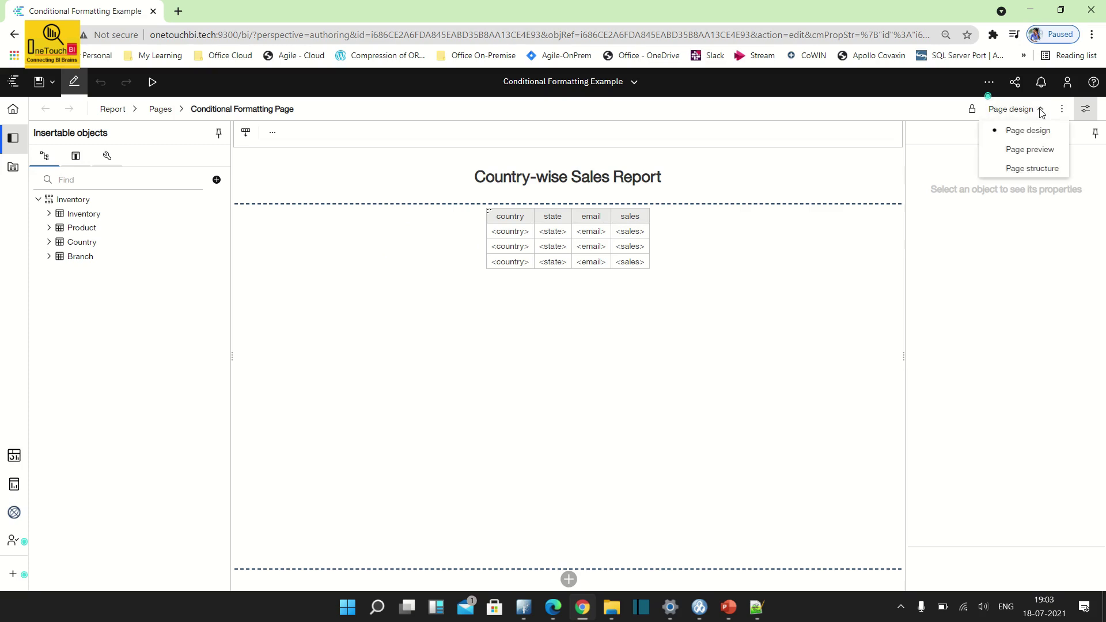
pyautogui.click(1024, 151)
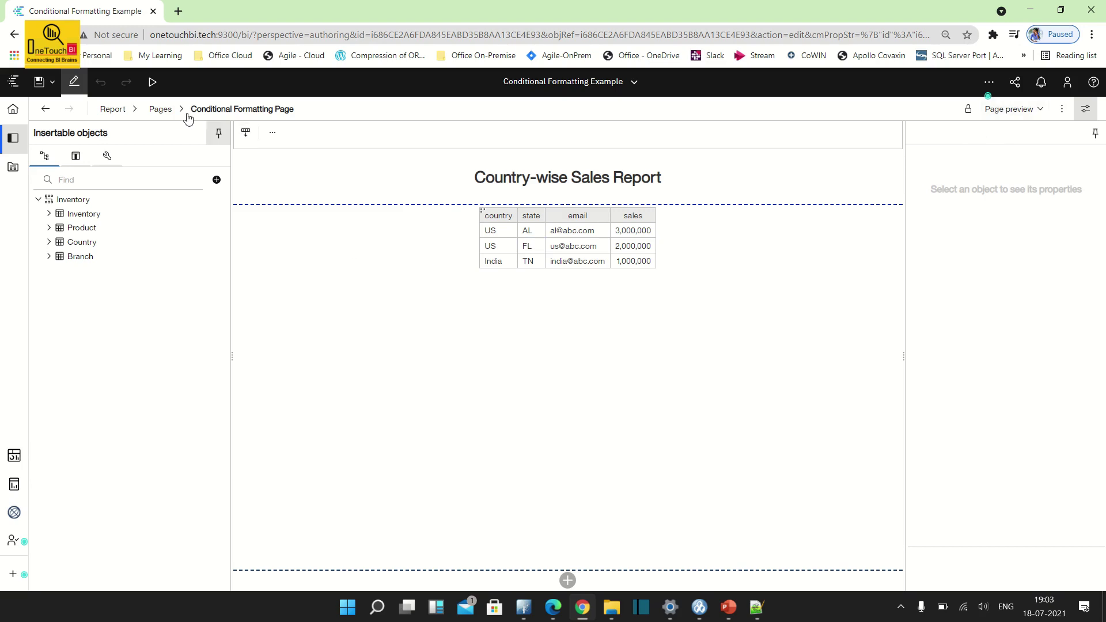
pyautogui.click(153, 83)
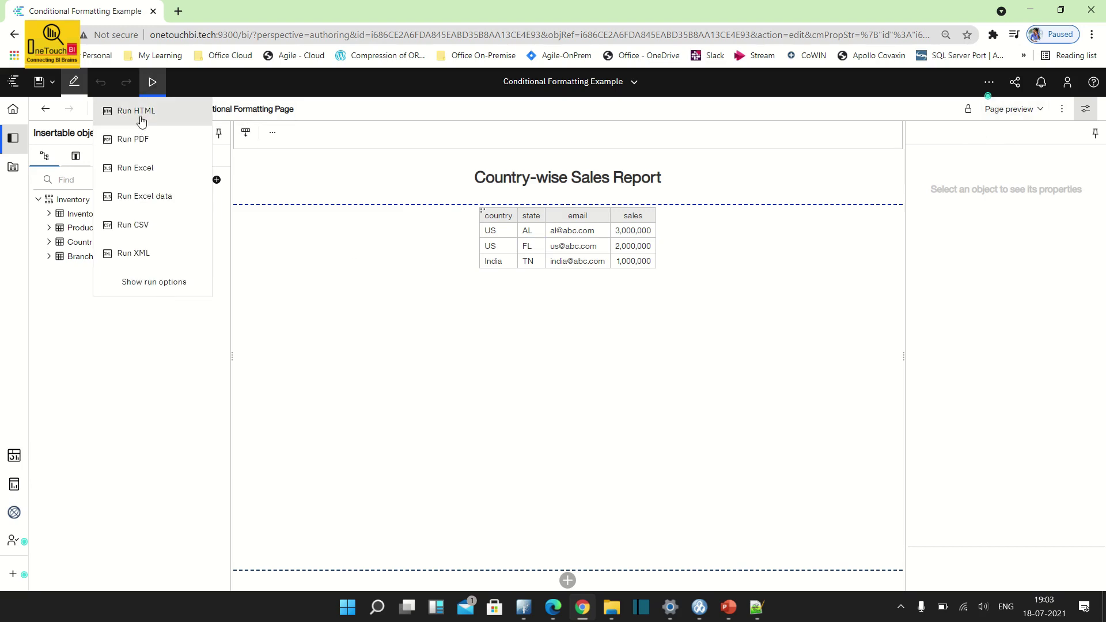
pyautogui.click(141, 115)
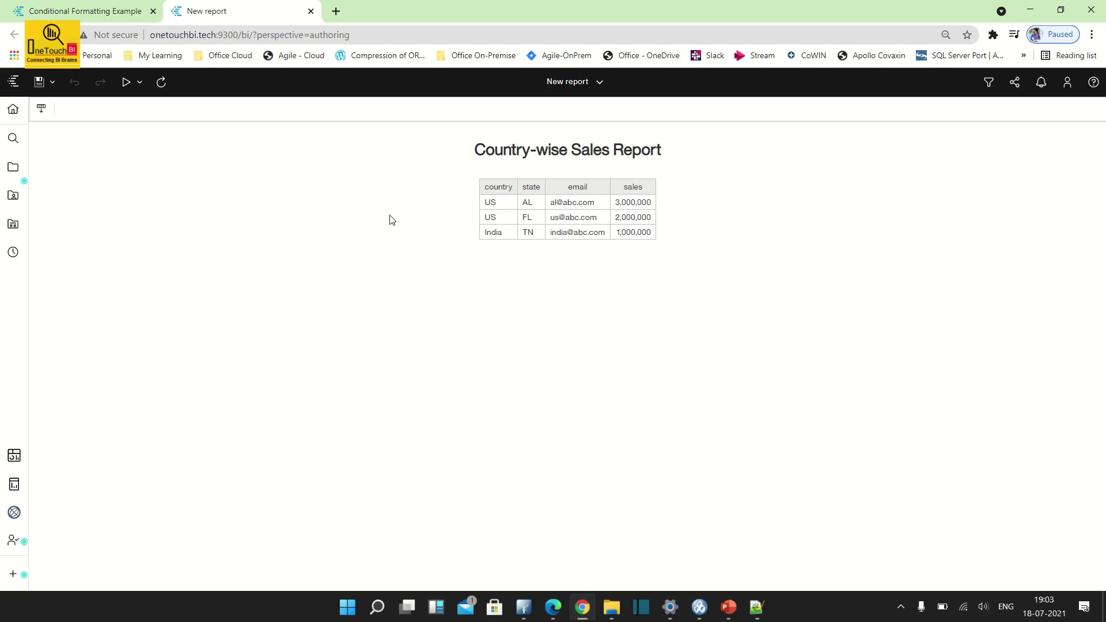
# Return to the report editor and select the US cell in the first data row
pyautogui.click(510, 208)
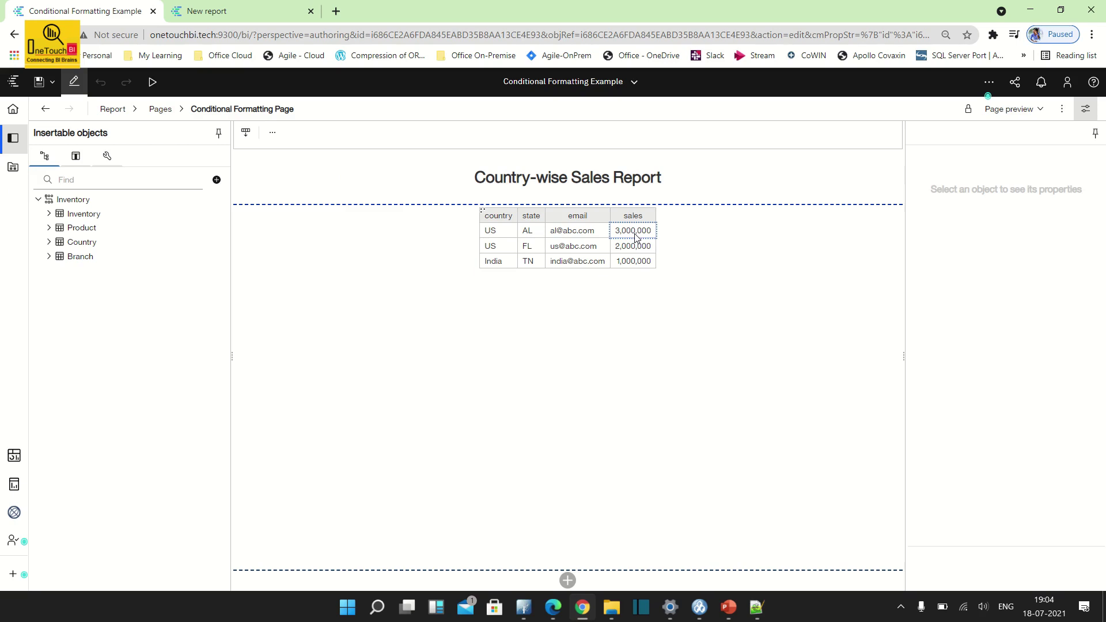
# Add a new conditional style to the sales column, based on the sales data item
pyautogui.click(638, 233)
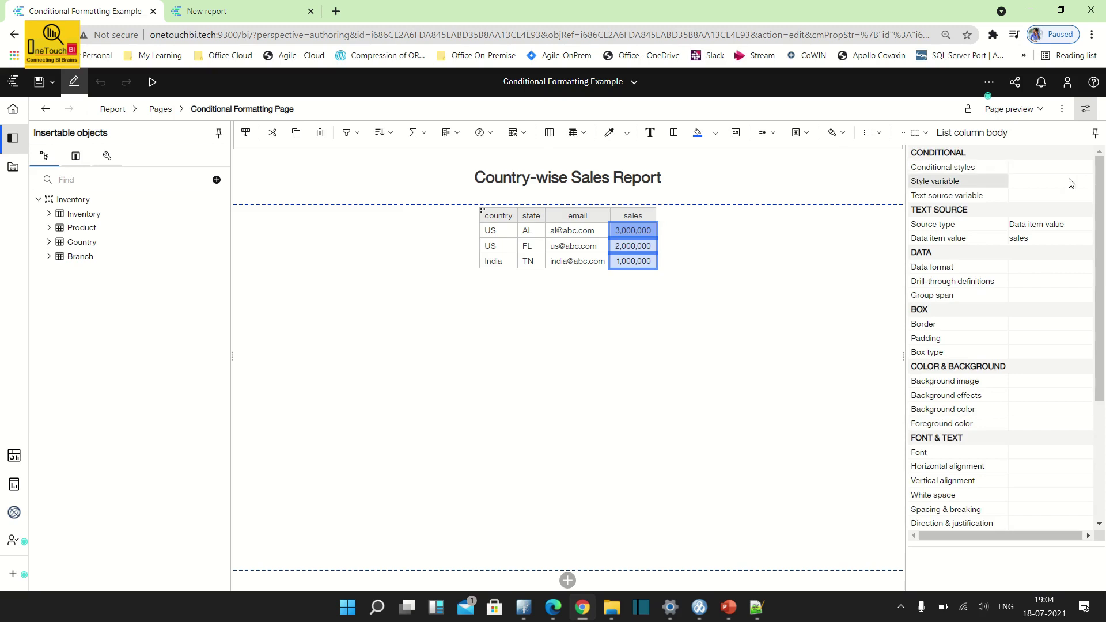
pyautogui.click(1086, 112)
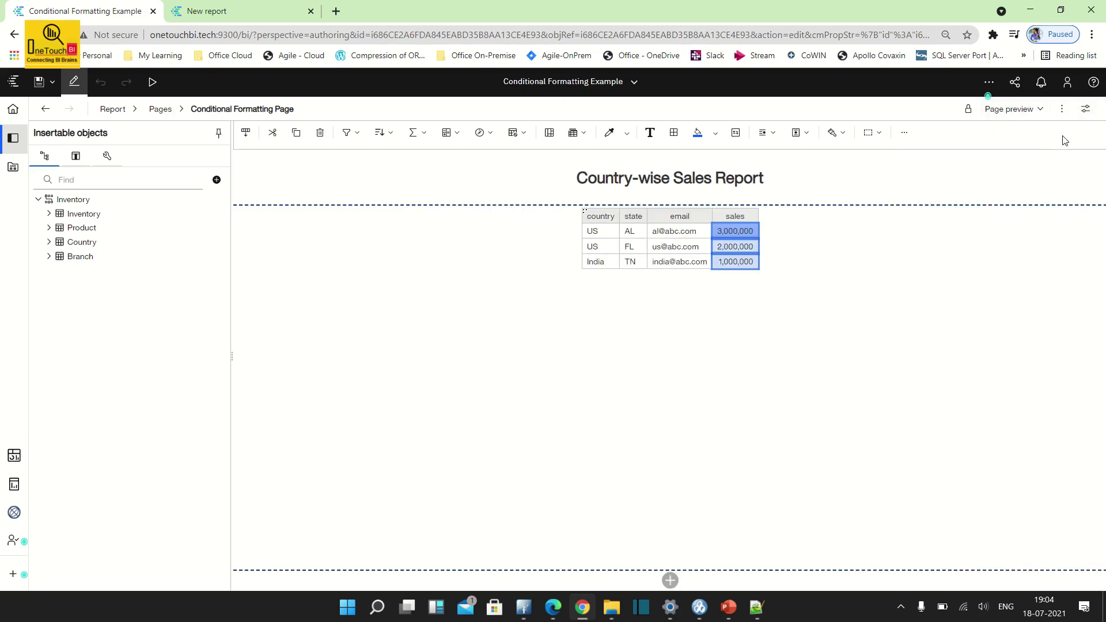
pyautogui.click(1086, 114)
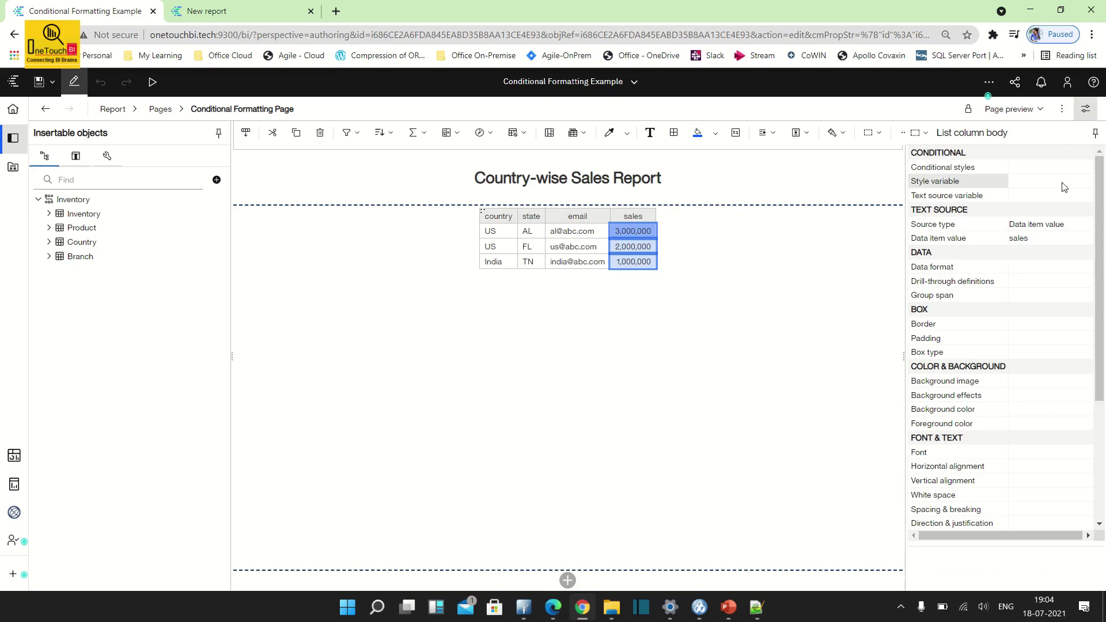
pyautogui.click(1078, 171)
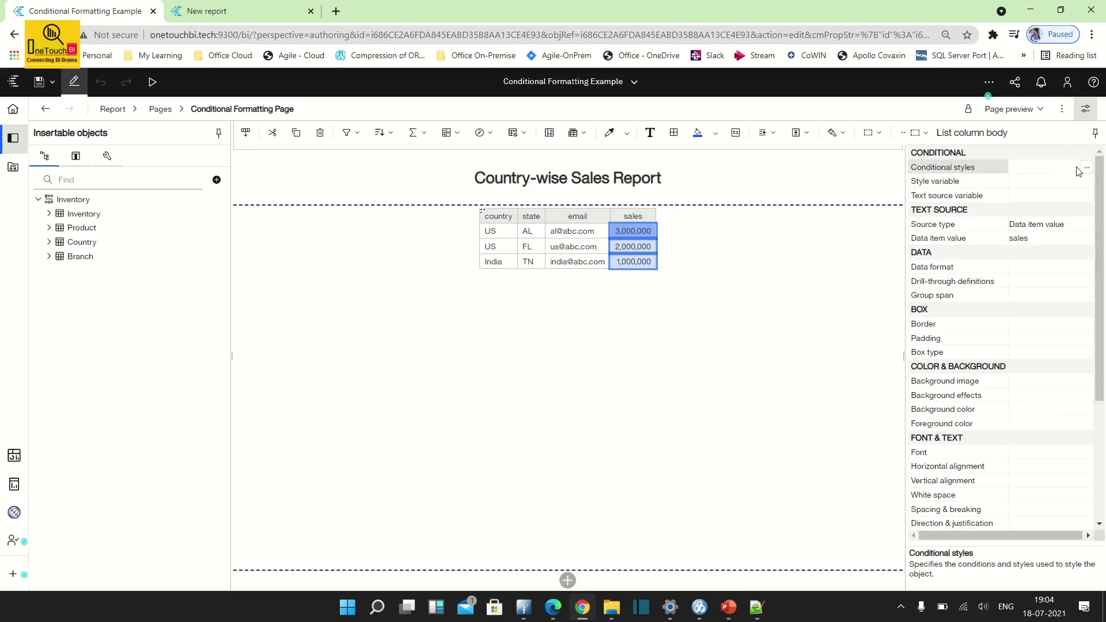
pyautogui.click(1086, 170)
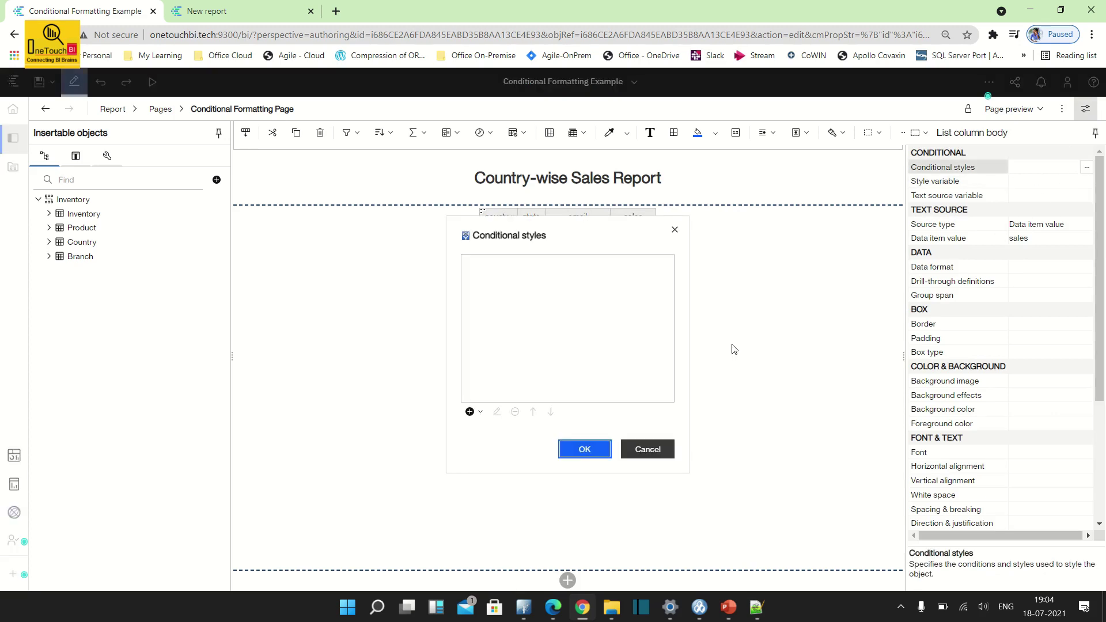
pyautogui.click(481, 413)
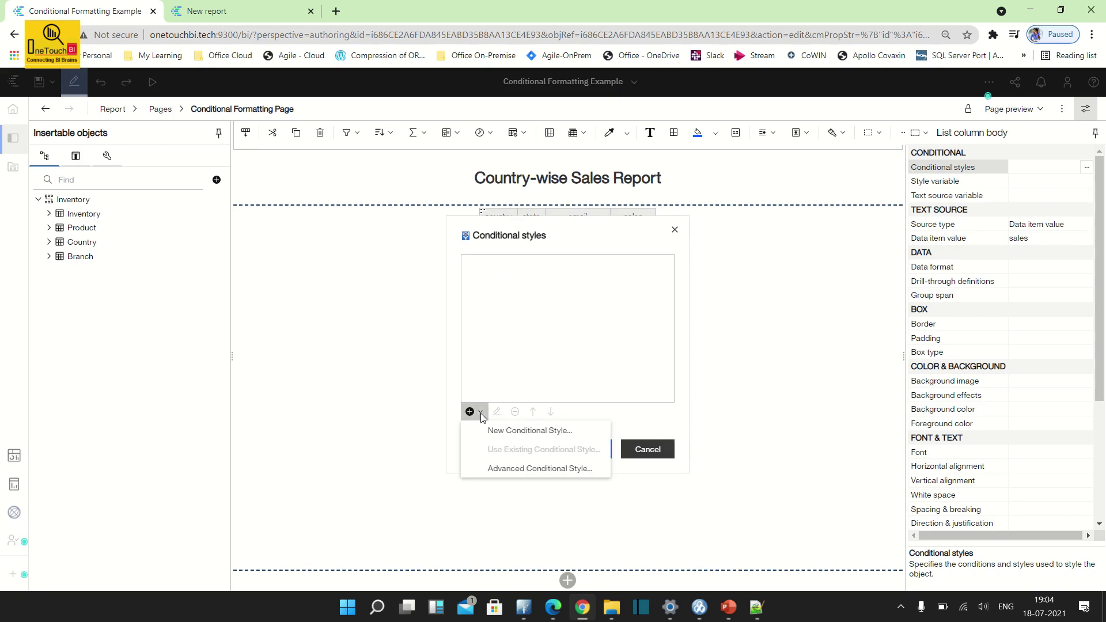
pyautogui.click(516, 433)
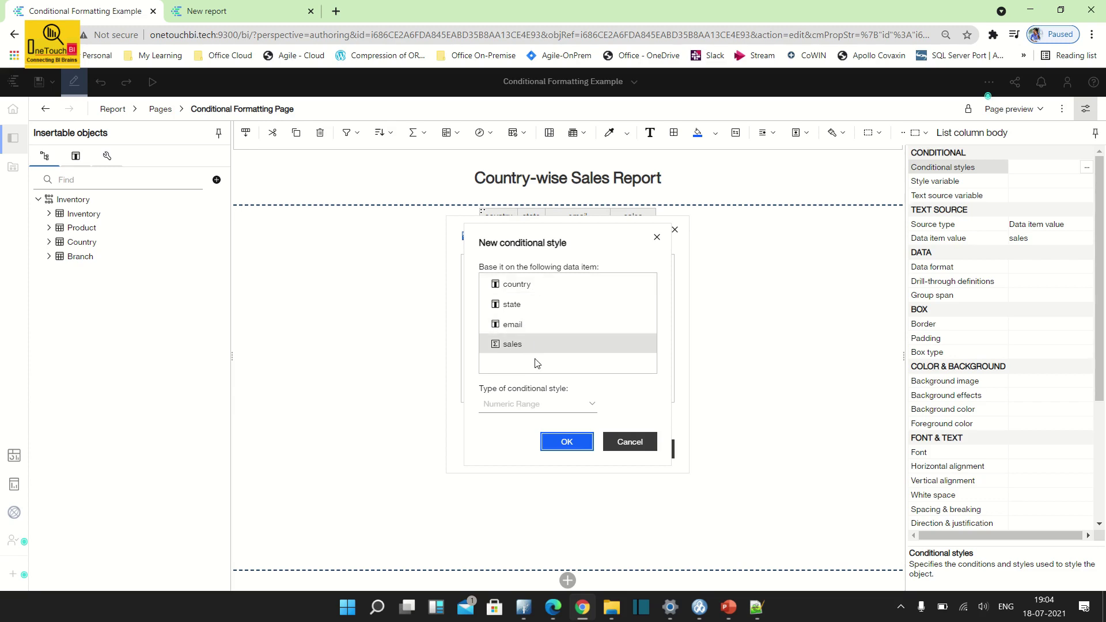
pyautogui.click(561, 442)
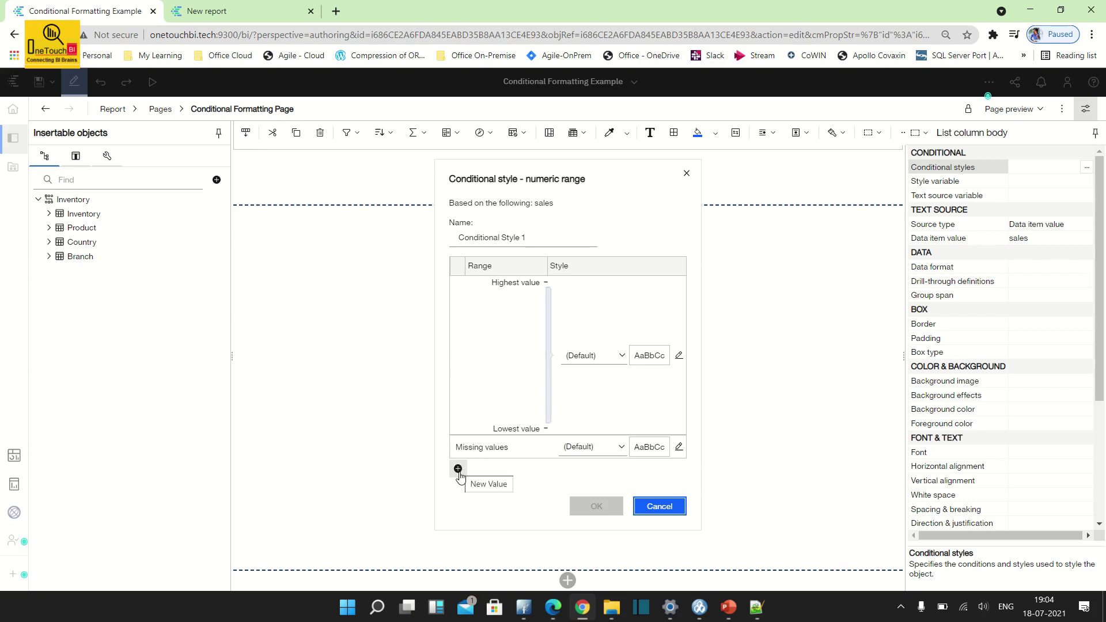
# Add a 1,000,000 threshold value to the sales range
pyautogui.click(458, 469)
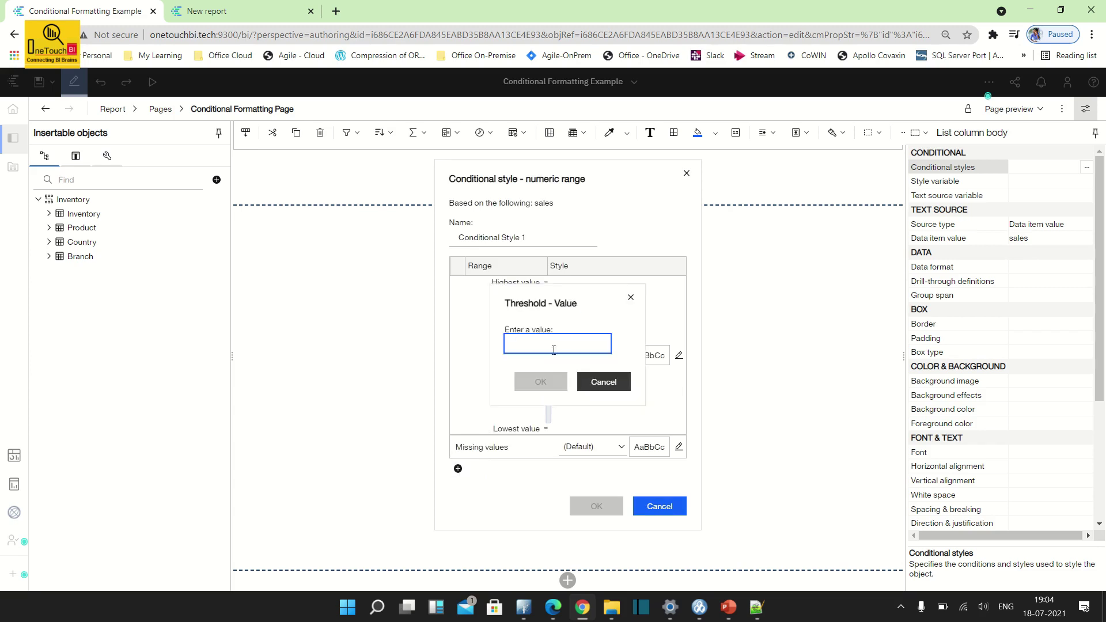
pyautogui.write('1000000')
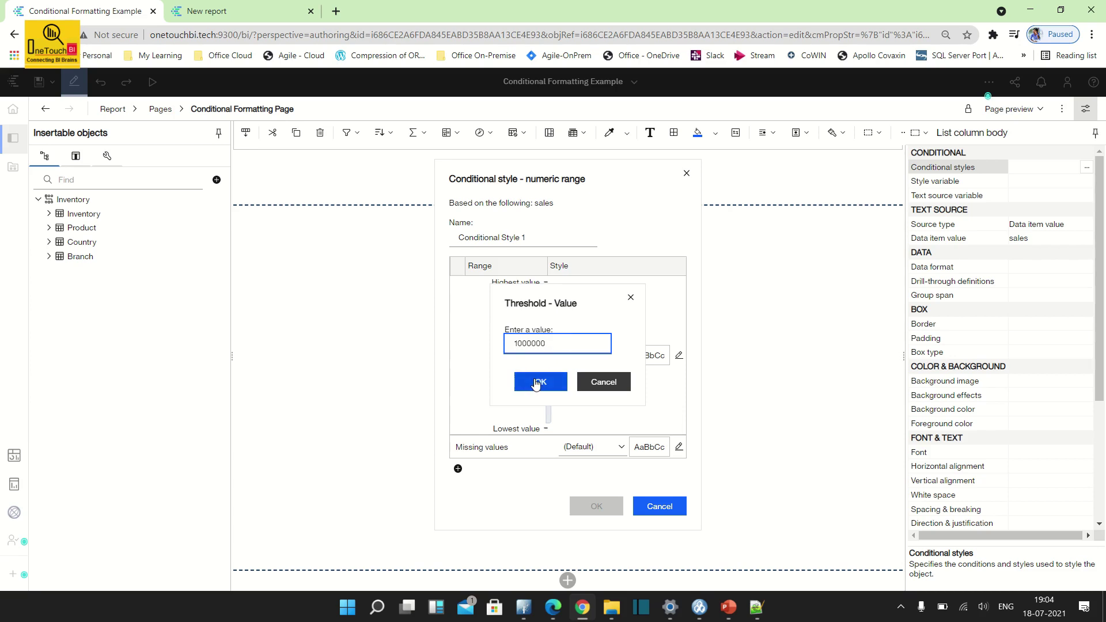
pyautogui.click(541, 381)
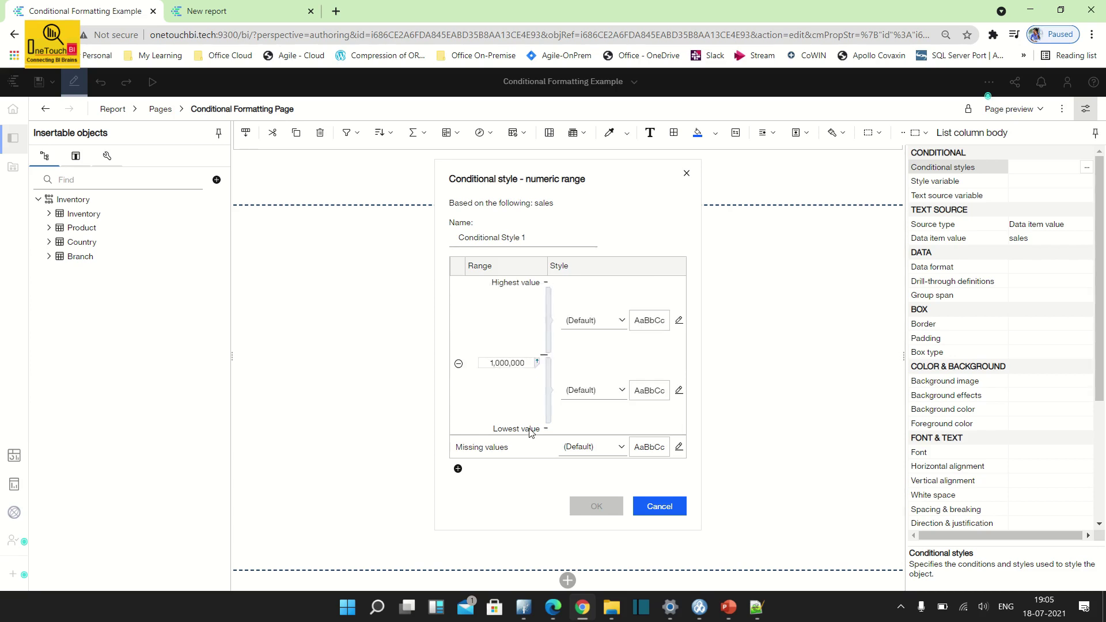
# Style sales values below 1,000,000 with a blue background and white text
pyautogui.click(679, 392)
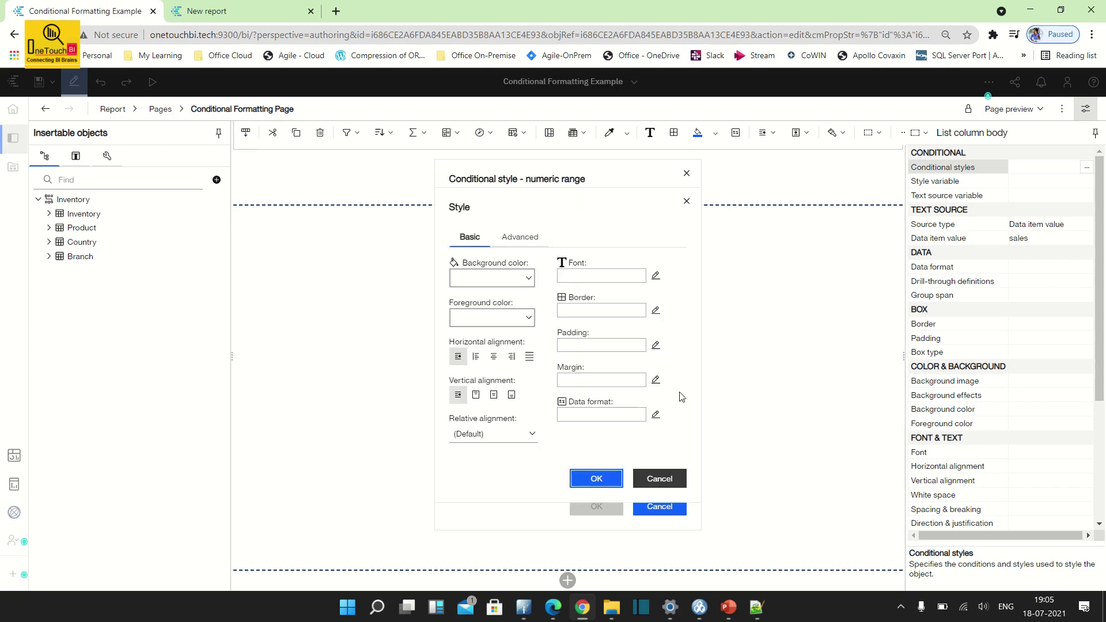
pyautogui.click(528, 279)
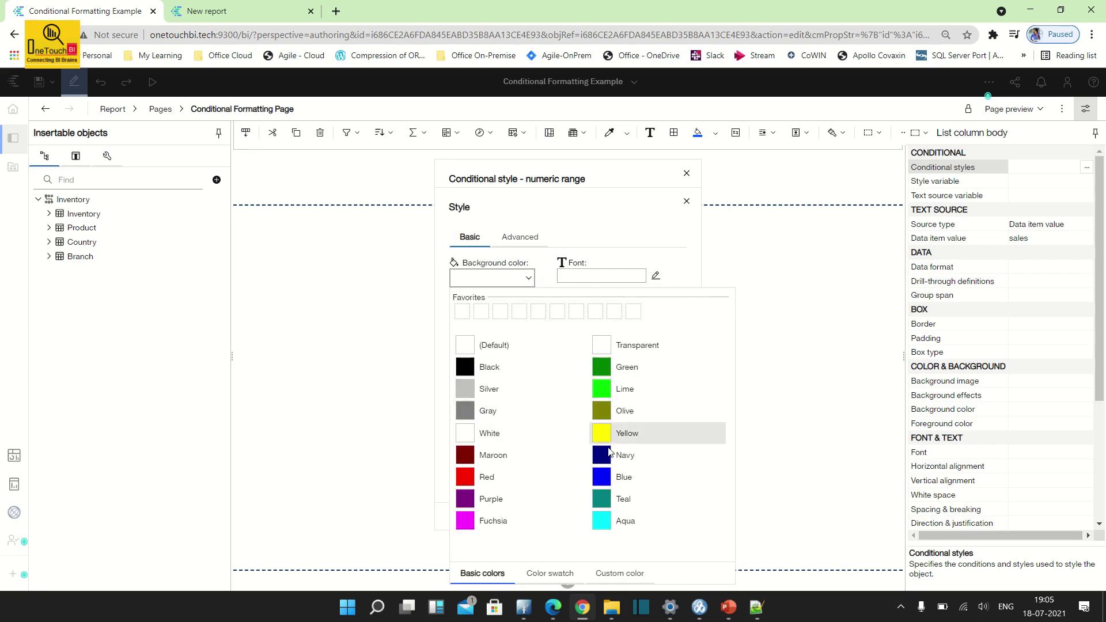
pyautogui.click(602, 477)
pyautogui.click(507, 332)
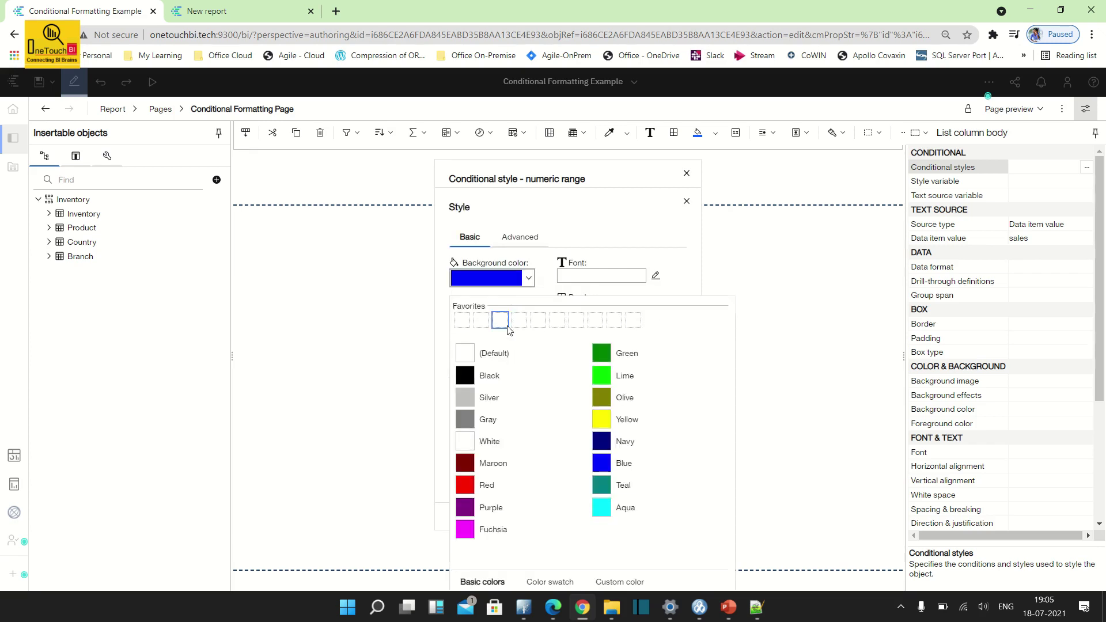
pyautogui.click(486, 439)
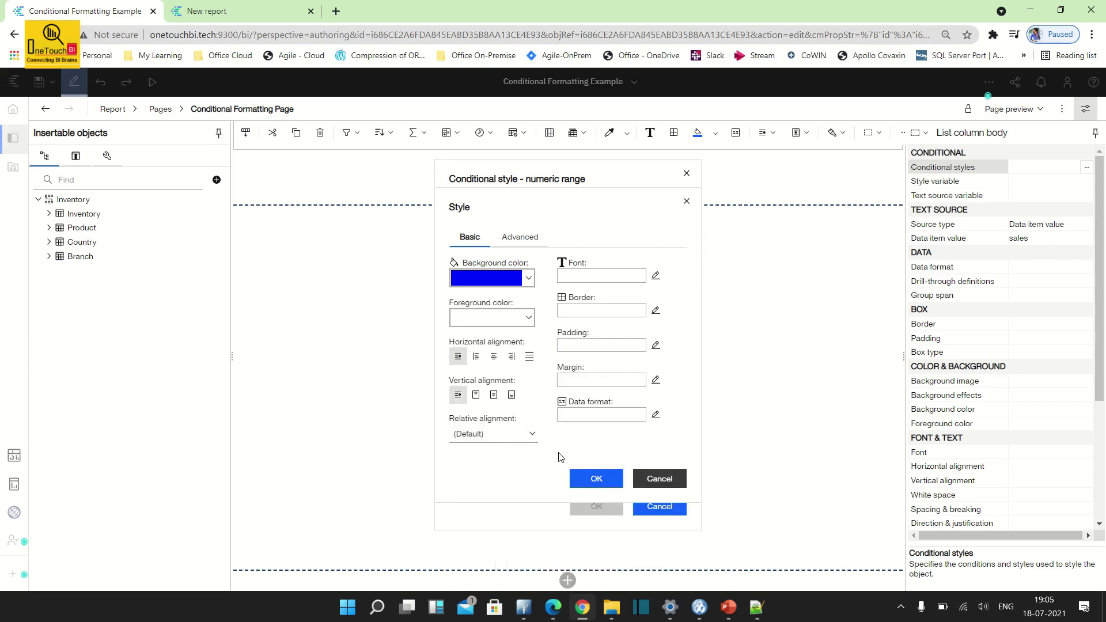
pyautogui.click(599, 486)
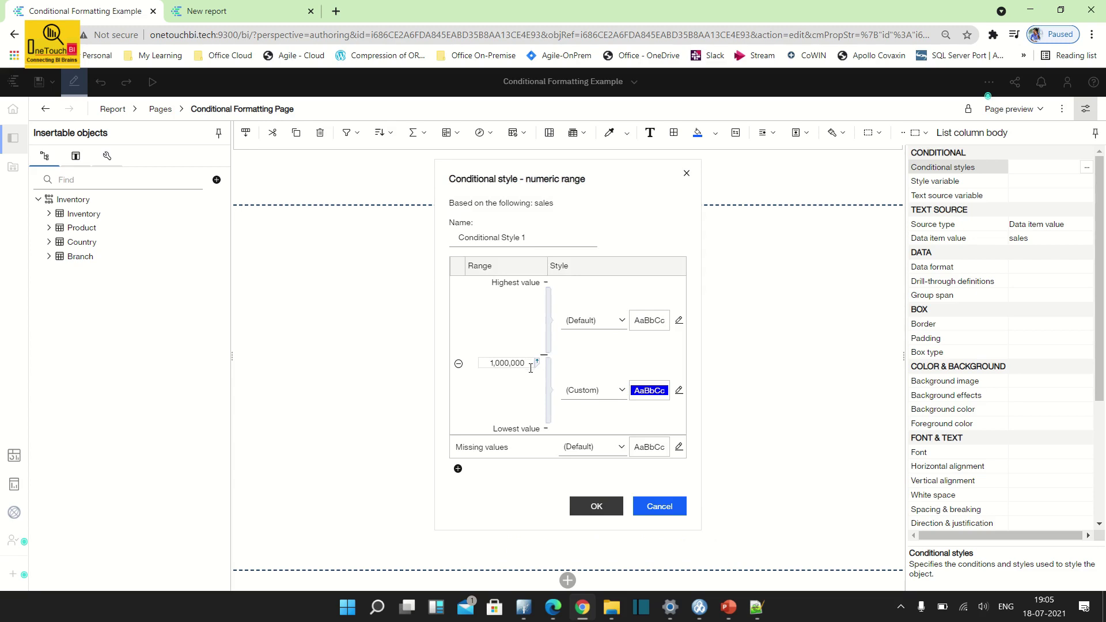
# Style sales values above 1,000,000 with a red background and white text
pyautogui.click(679, 321)
pyautogui.click(527, 277)
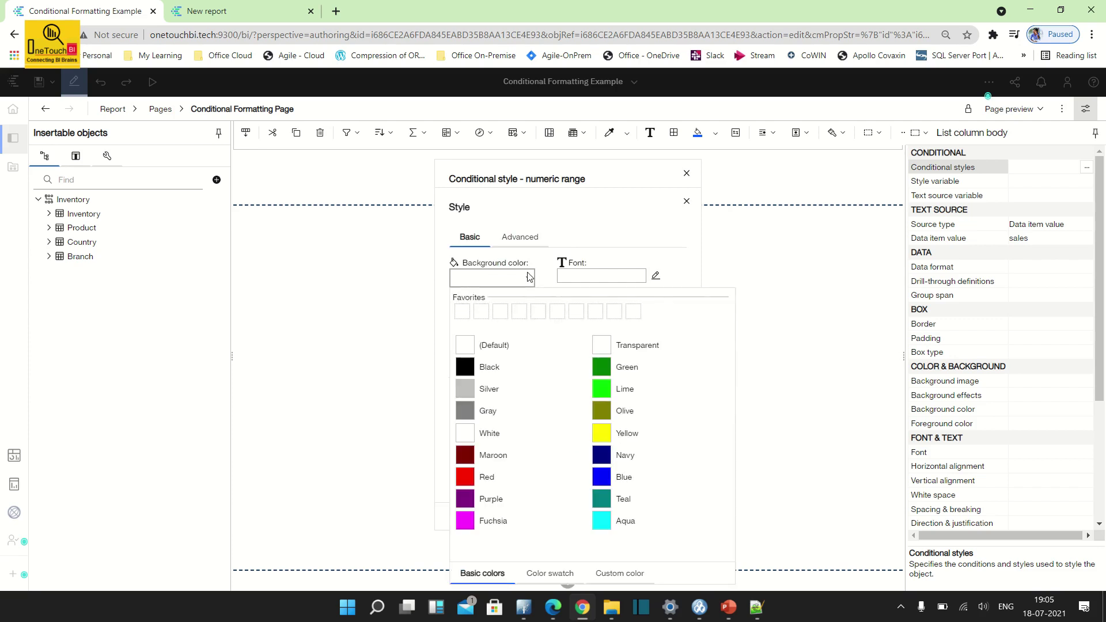
pyautogui.click(487, 478)
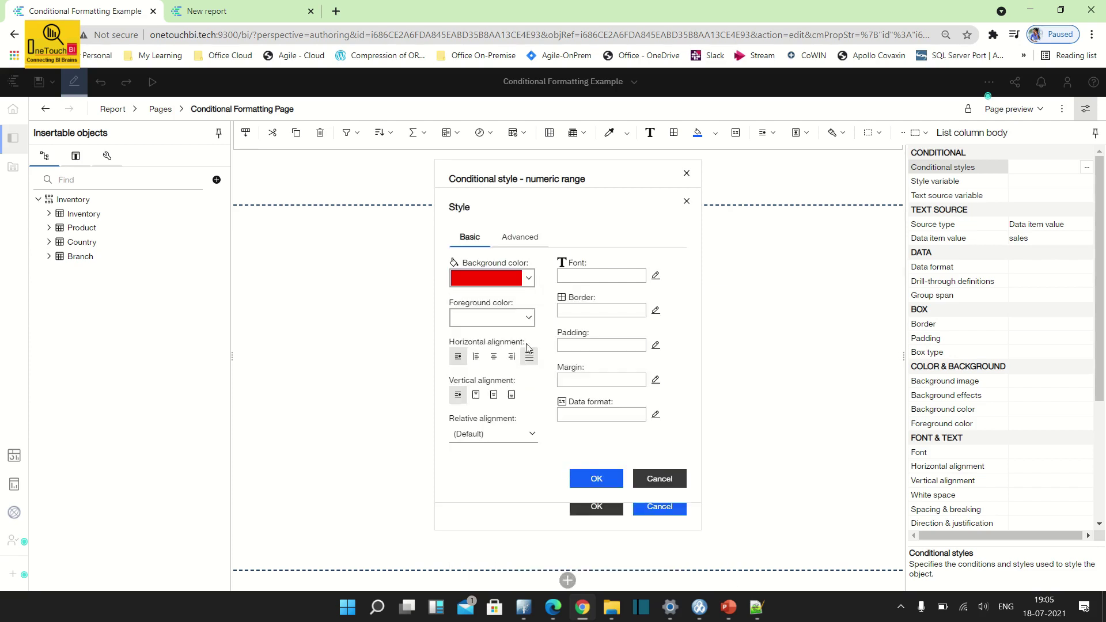
pyautogui.click(528, 318)
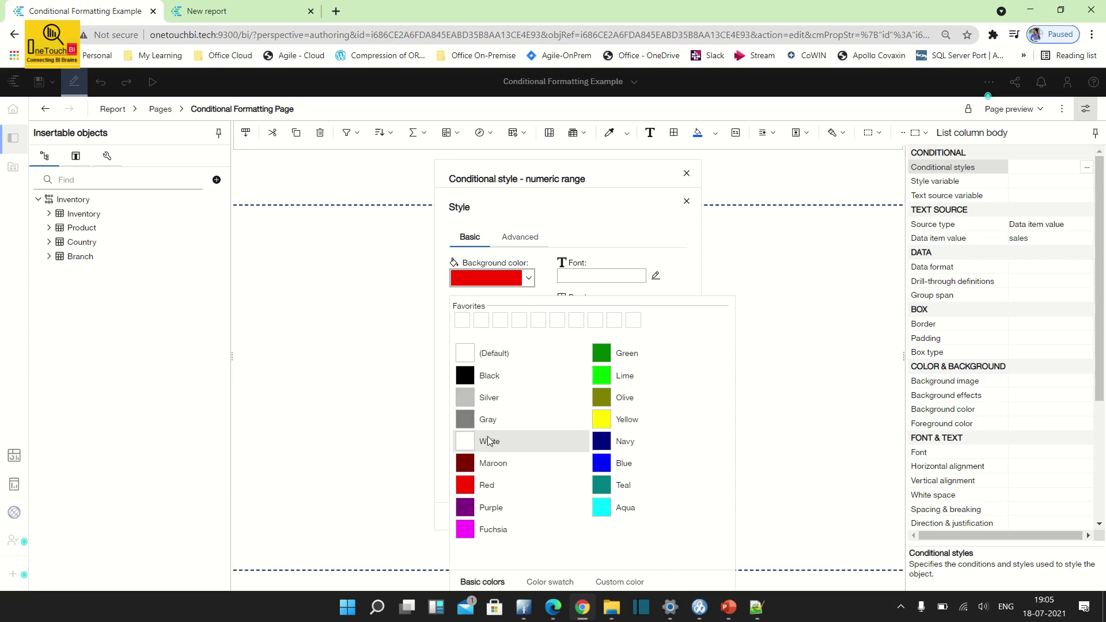
pyautogui.click(489, 442)
pyautogui.click(592, 479)
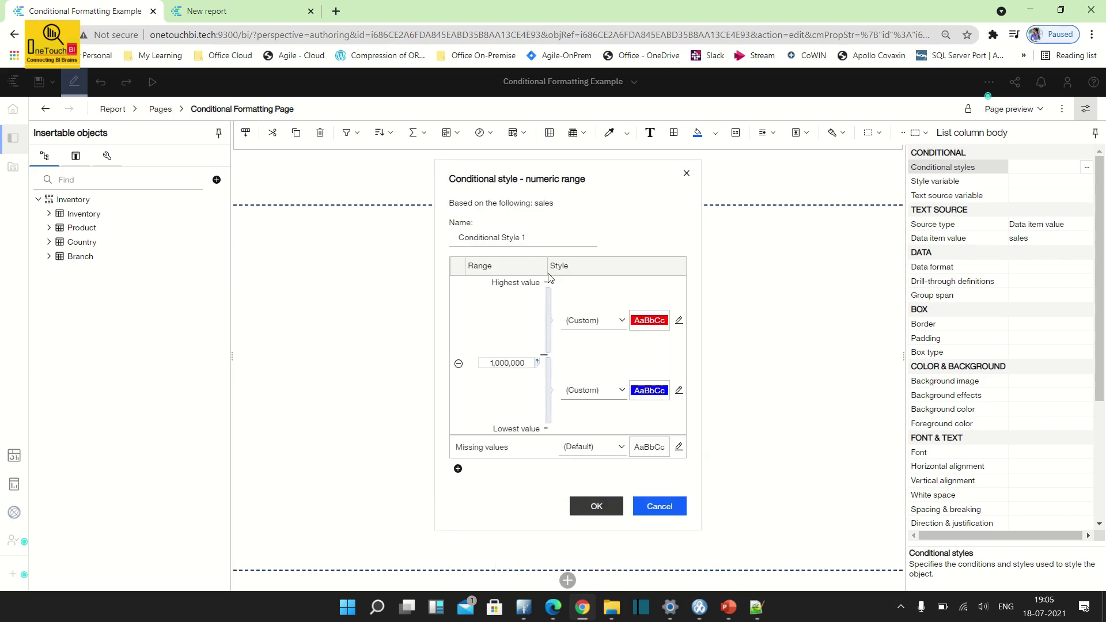
# Rename the conditional style to salesConditionalStyle and confirm it
pyautogui.moveTo(539, 233); pyautogui.dragTo(433, 237)
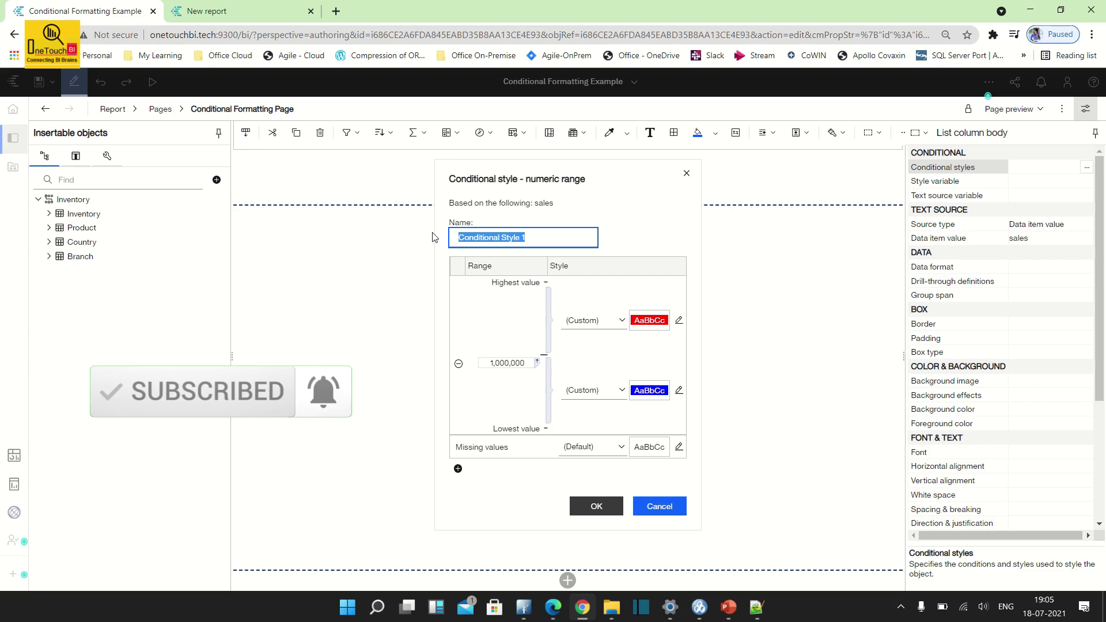
pyautogui.write('sales')
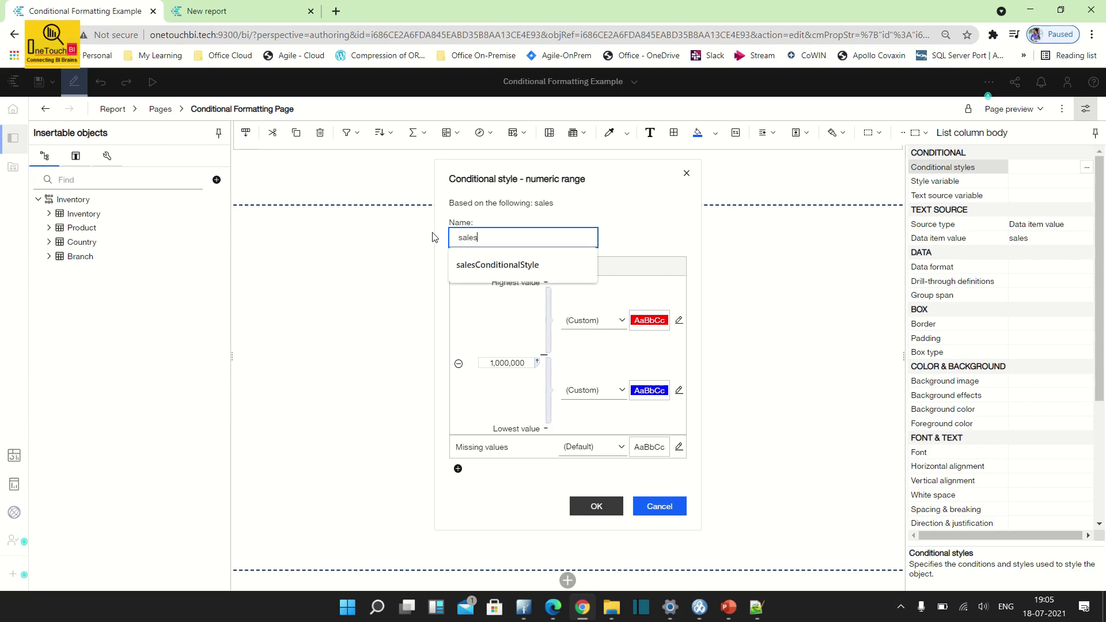
pyautogui.write('ConditionalStyle')
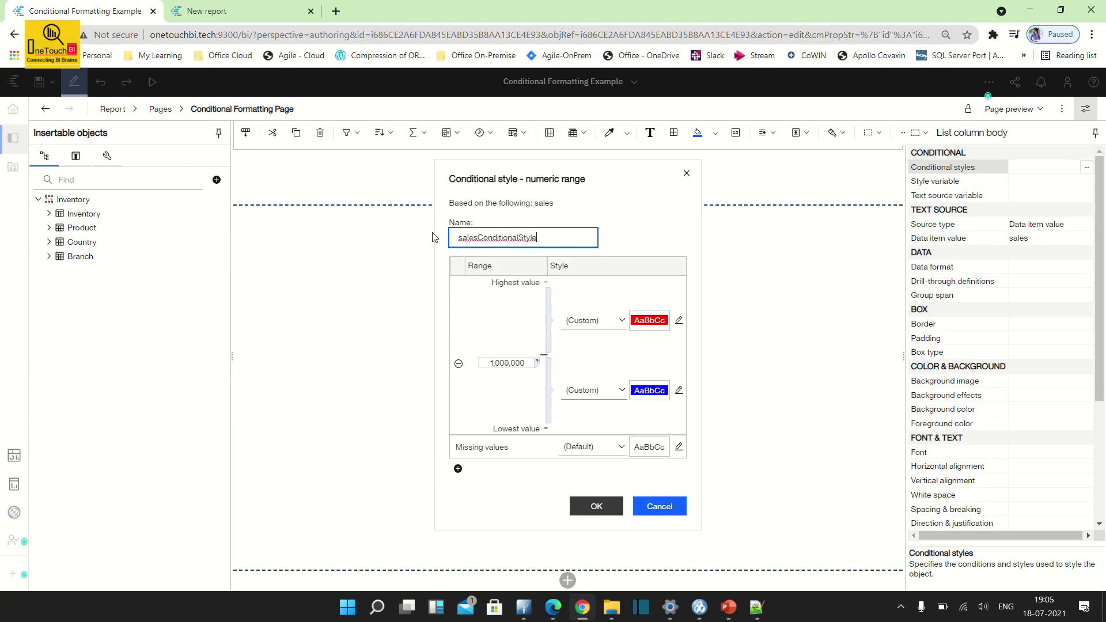
pyautogui.click(599, 507)
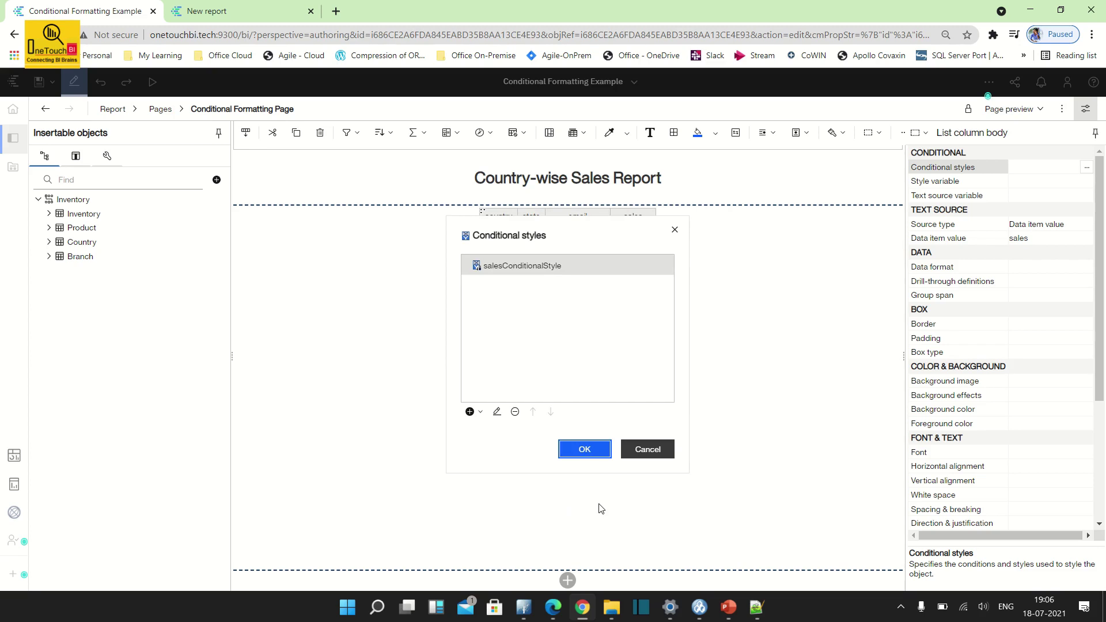
# Apply salesConditionalStyle to the sales column and save the report
pyautogui.click(598, 455)
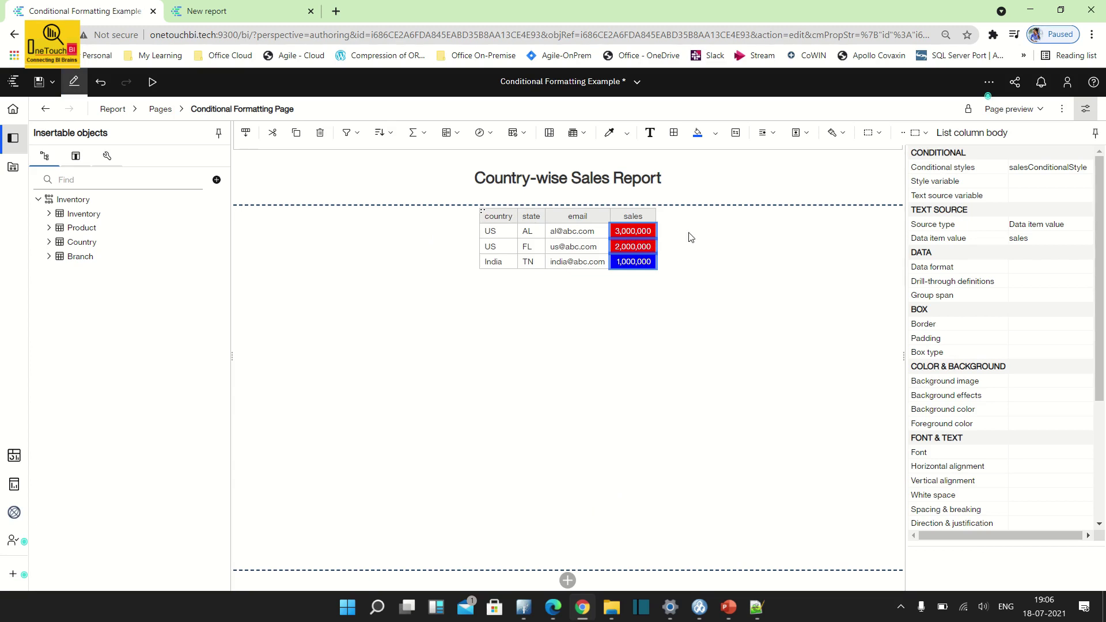
pyautogui.click(598, 253)
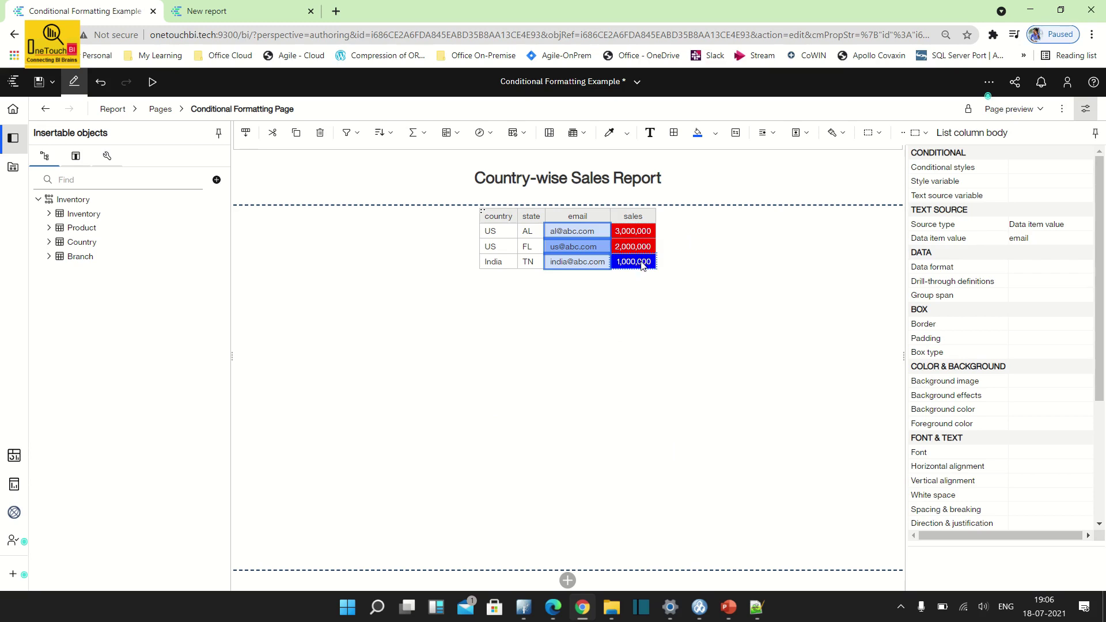
pyautogui.click(679, 259)
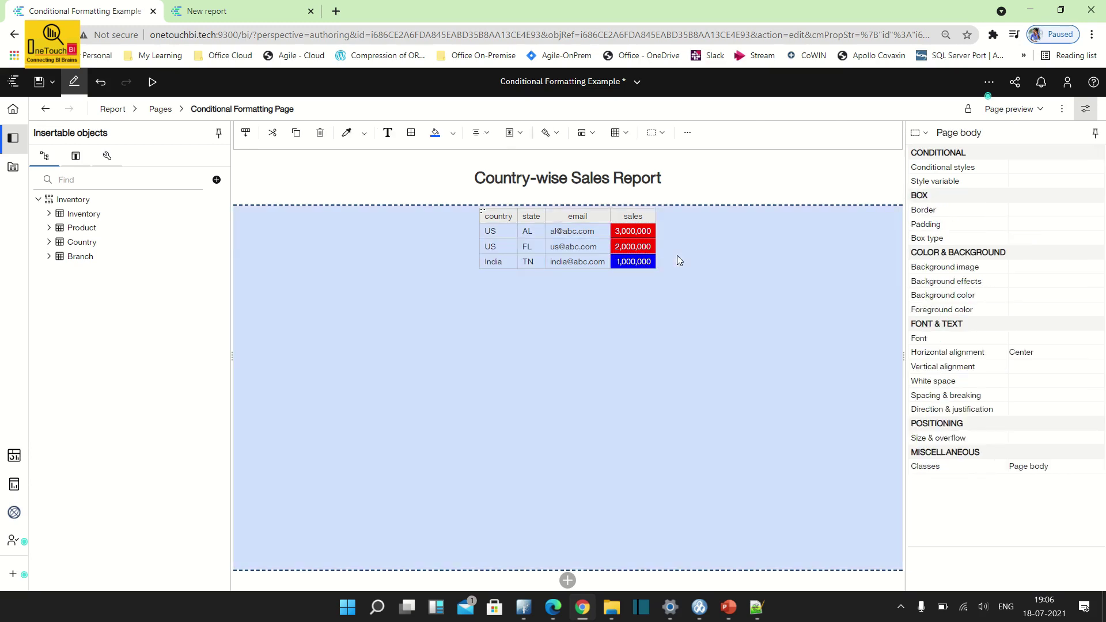
pyautogui.click(39, 83)
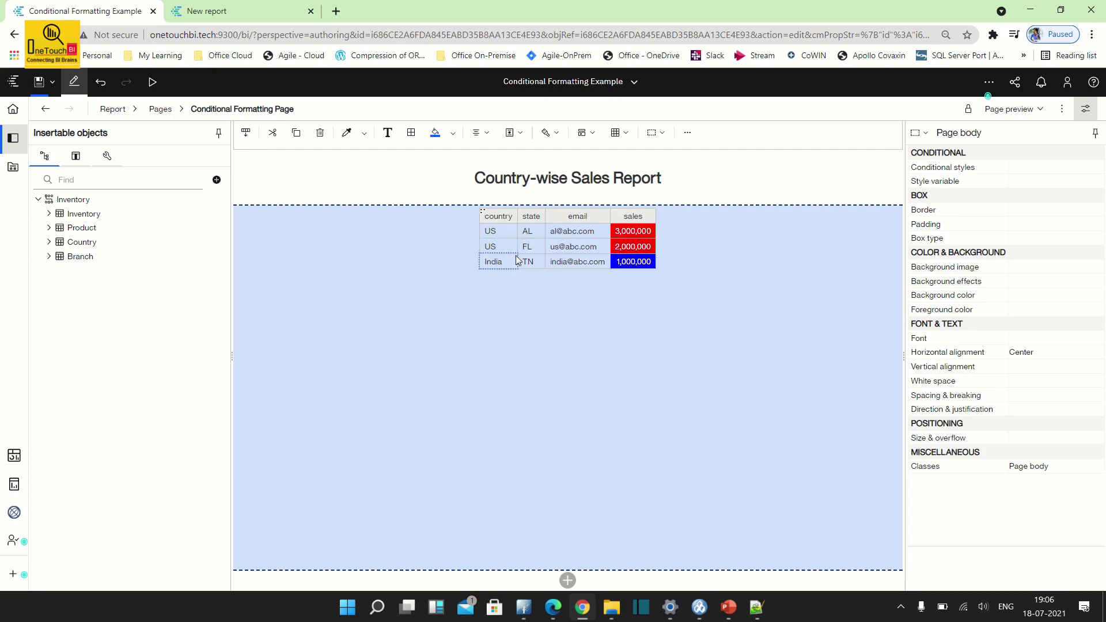
pyautogui.click(636, 231)
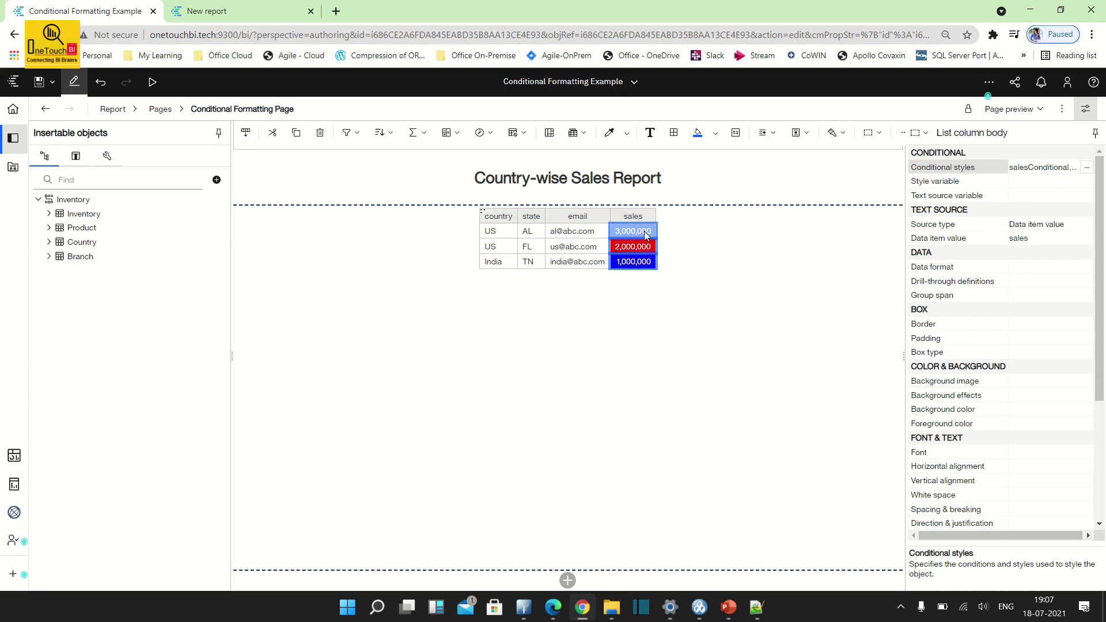
# Remove salesConditionalStyle from the sales column's conditional styles
pyautogui.click(1087, 167)
pyautogui.click(553, 268)
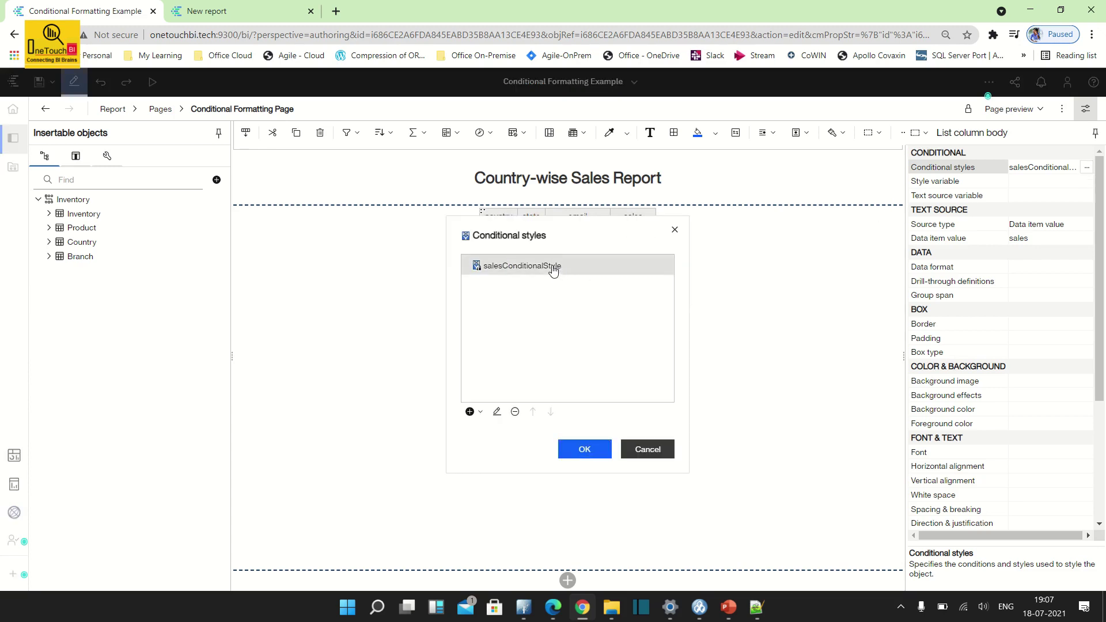
pyautogui.click(515, 413)
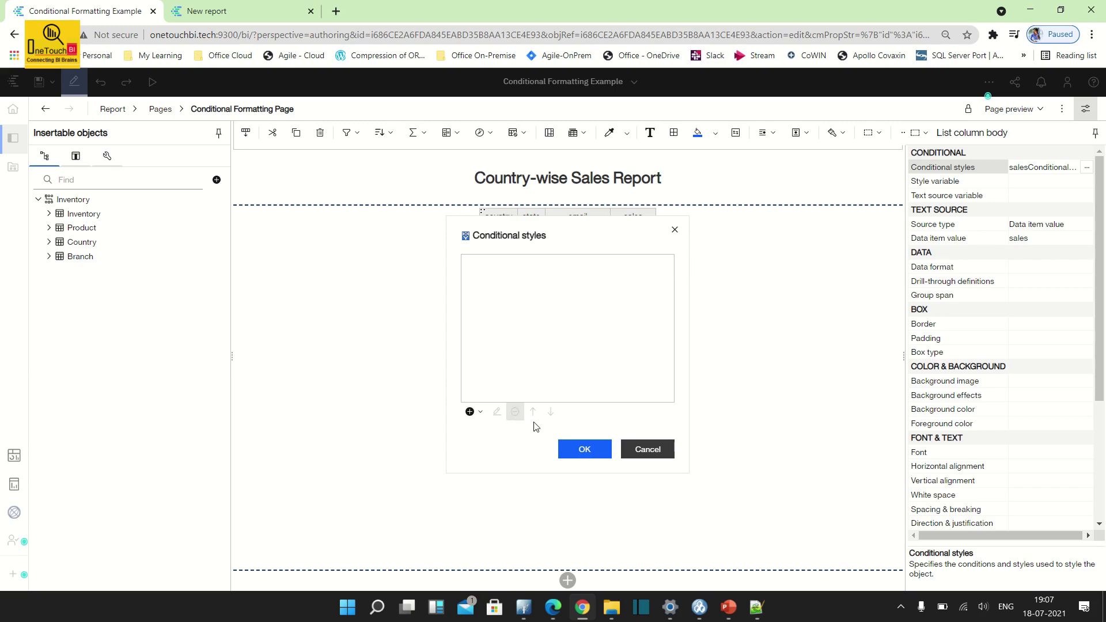
pyautogui.click(576, 449)
pyautogui.click(591, 343)
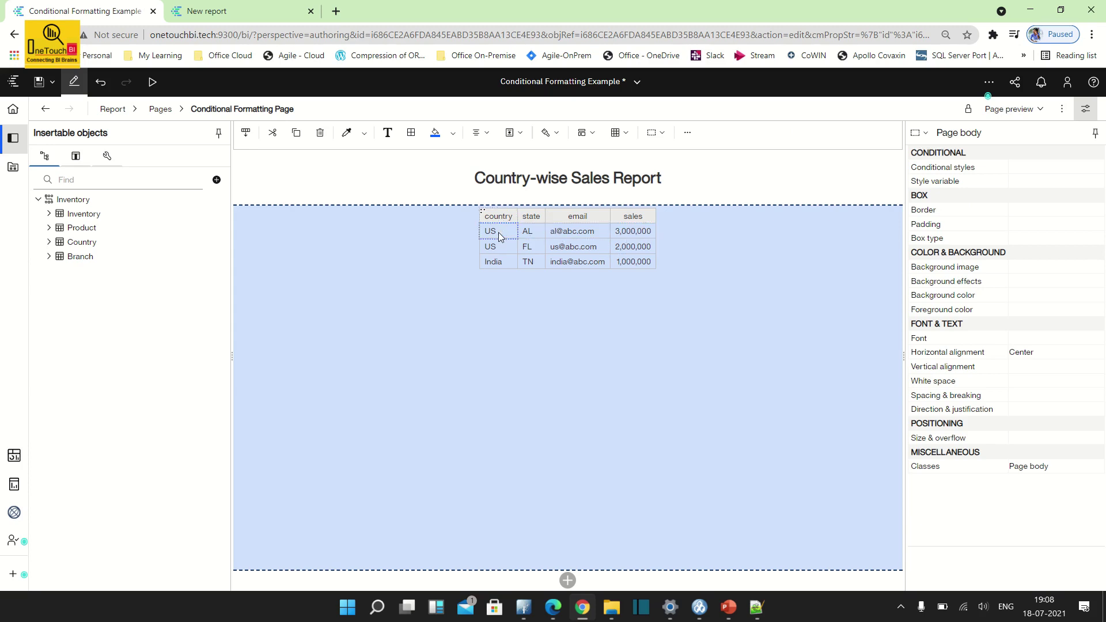
# Open the Style variable settings for the sales column
pyautogui.click(640, 233)
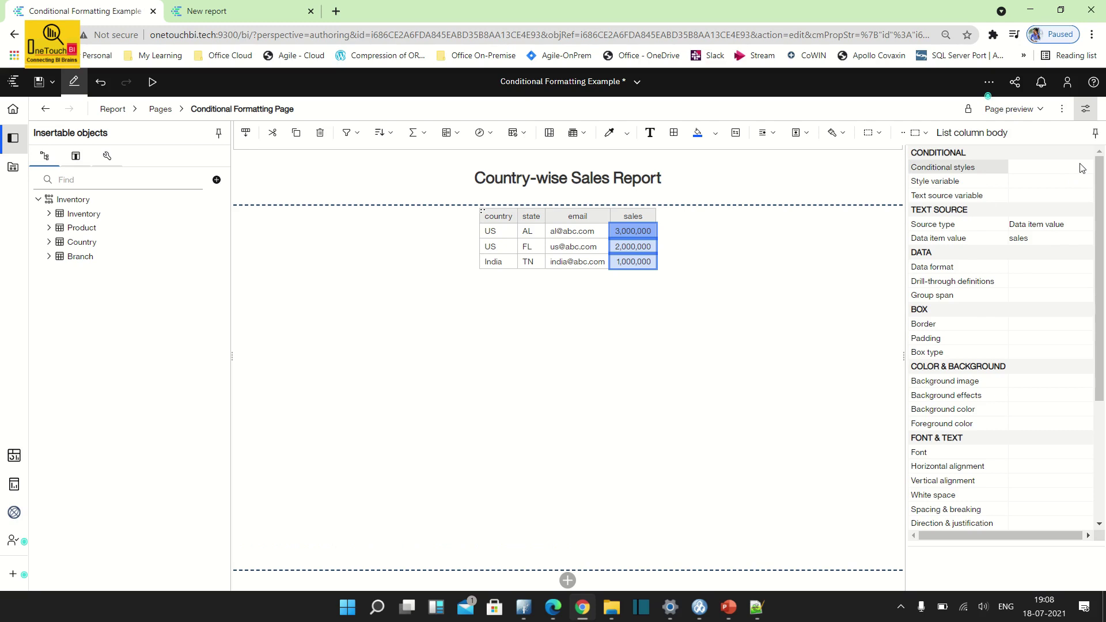
pyautogui.click(1081, 183)
pyautogui.click(1085, 182)
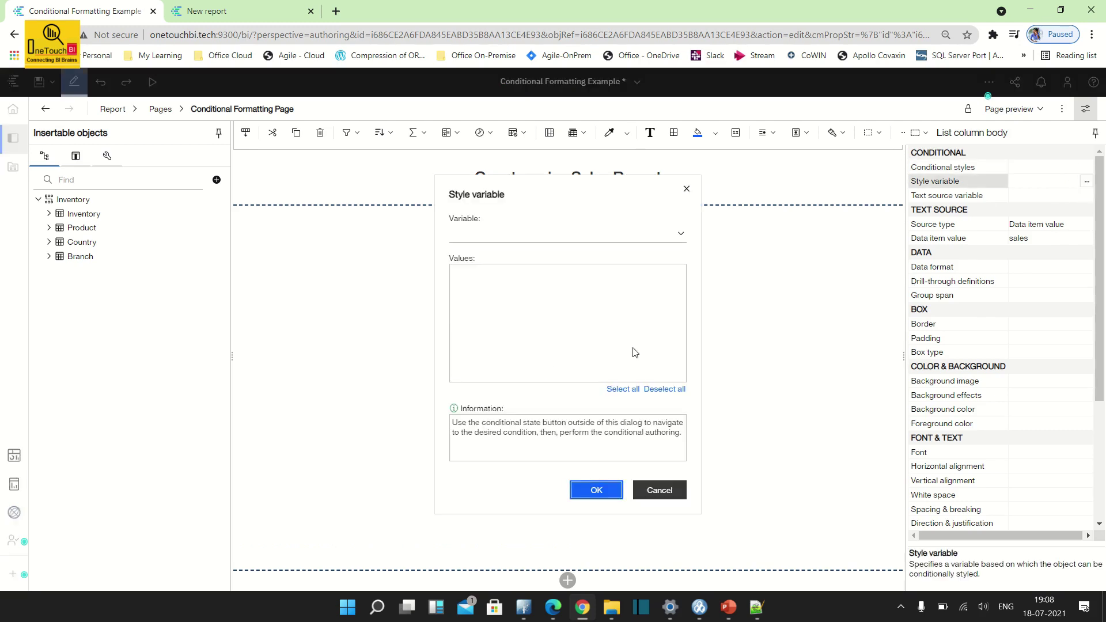
# List the available variables, including new language, string and boolean variables
pyautogui.click(546, 235)
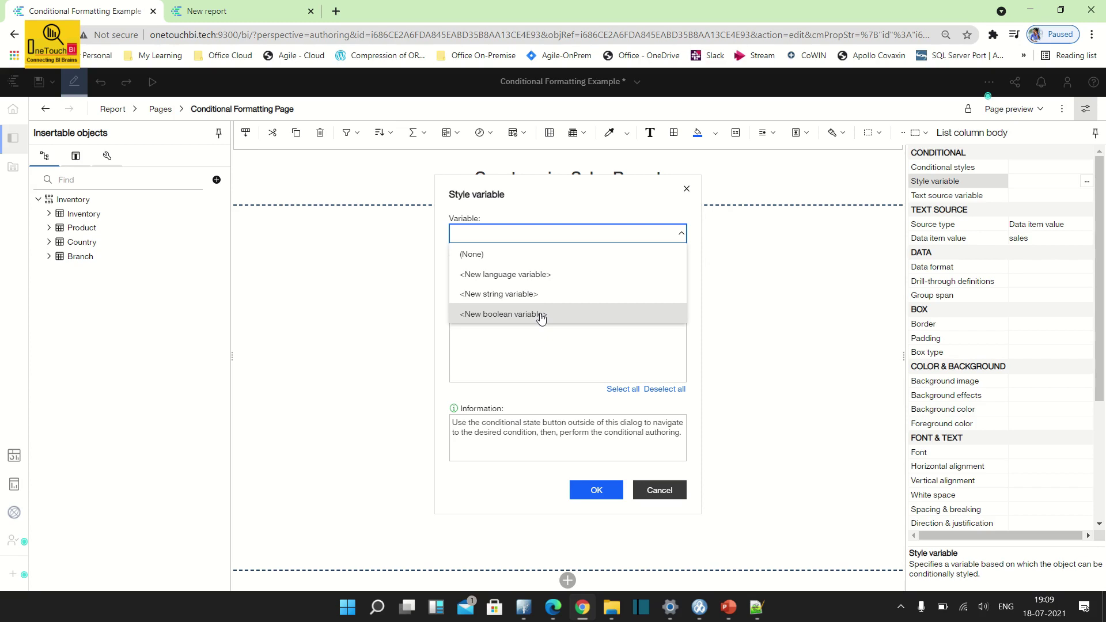
# Create a new string variable named strContryCheck and check the country values in the New report
pyautogui.click(505, 295)
pyautogui.write('strContryCheck')
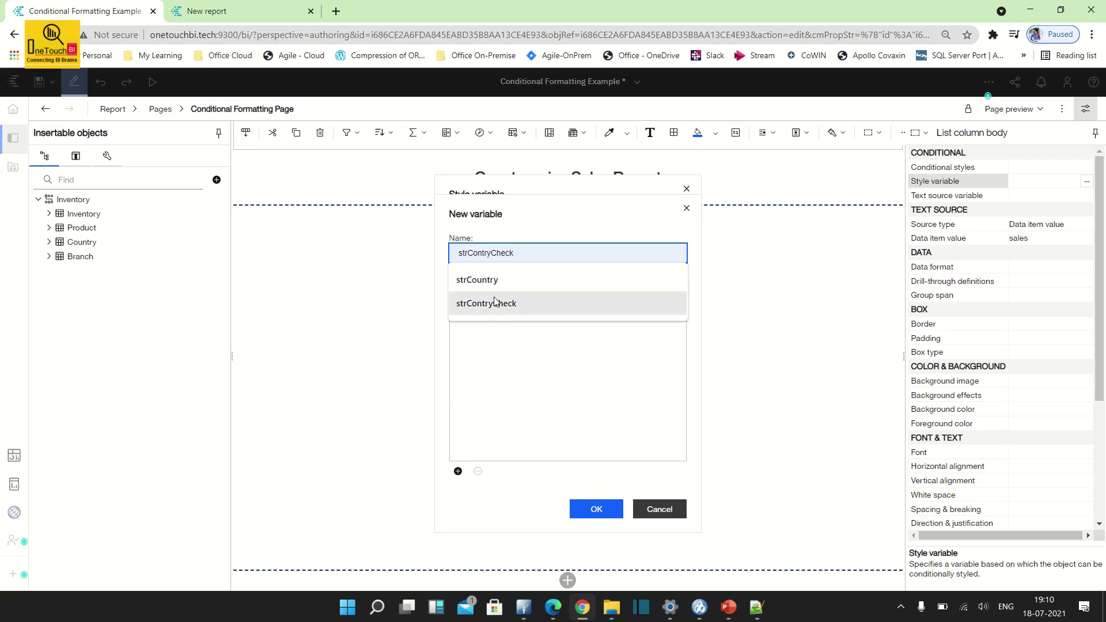
pyautogui.click(494, 301)
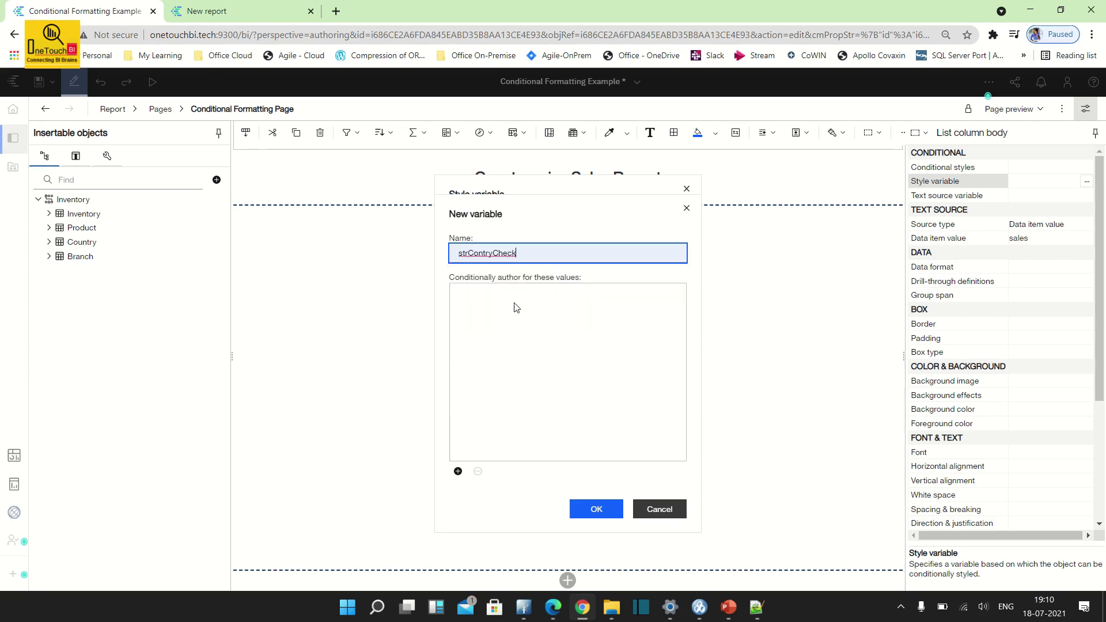
pyautogui.click(458, 471)
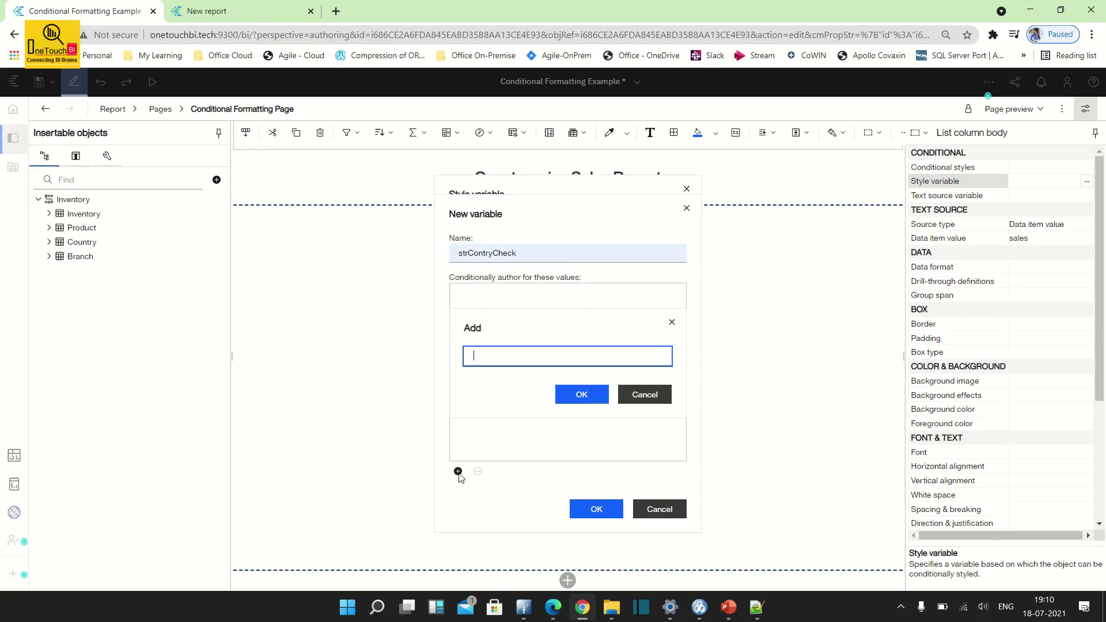
pyautogui.click(264, 13)
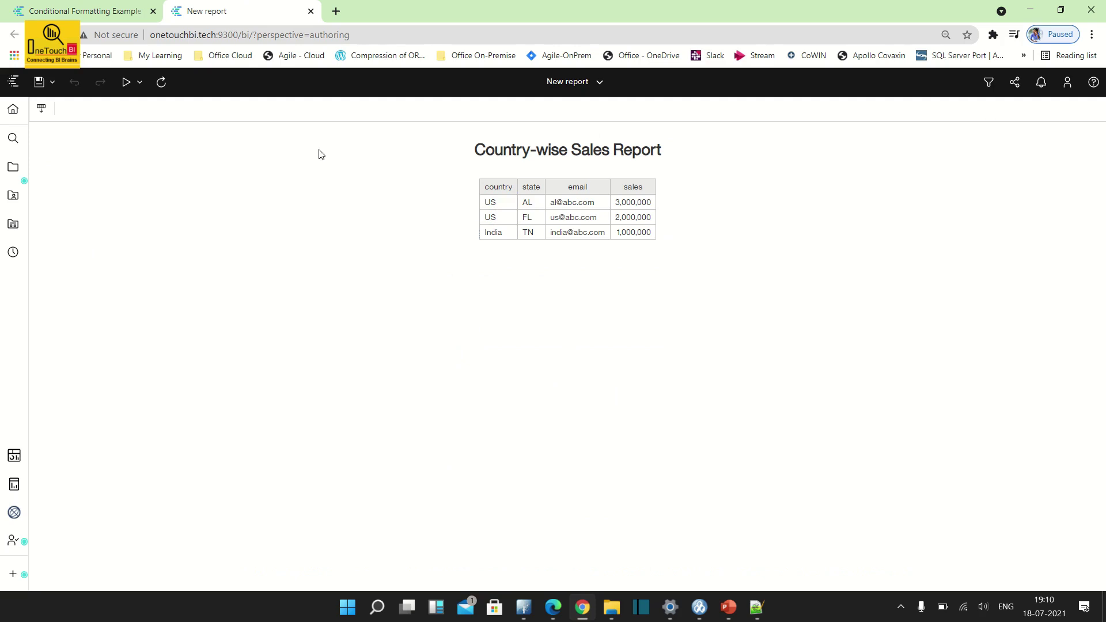
pyautogui.click(95, 11)
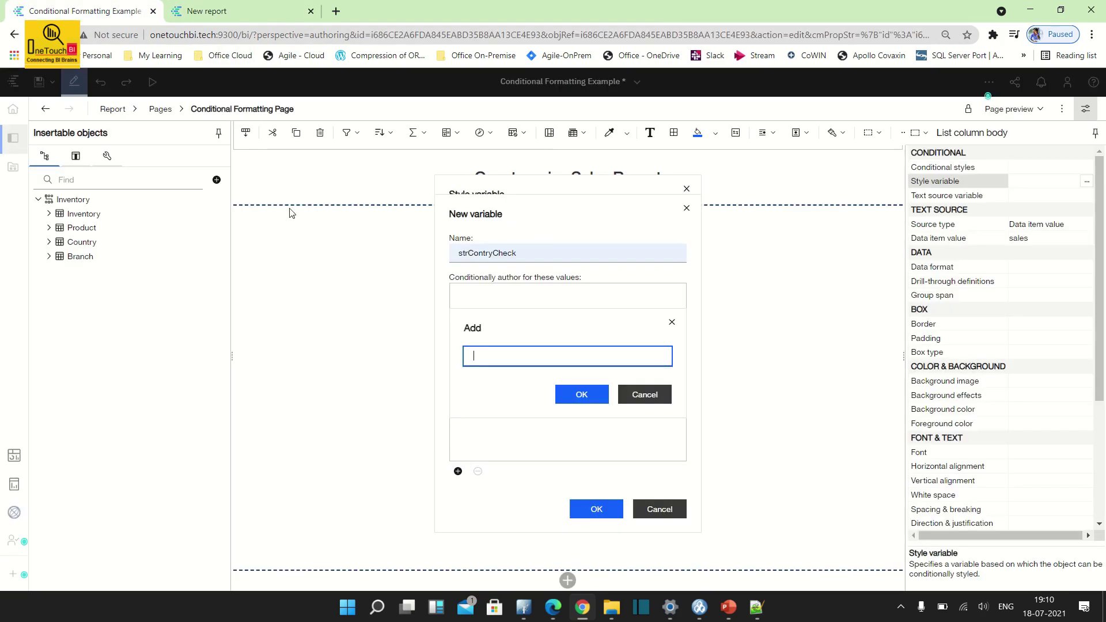
# Add the values India and US to strContryCheck and confirm the variable
pyautogui.click(484, 364)
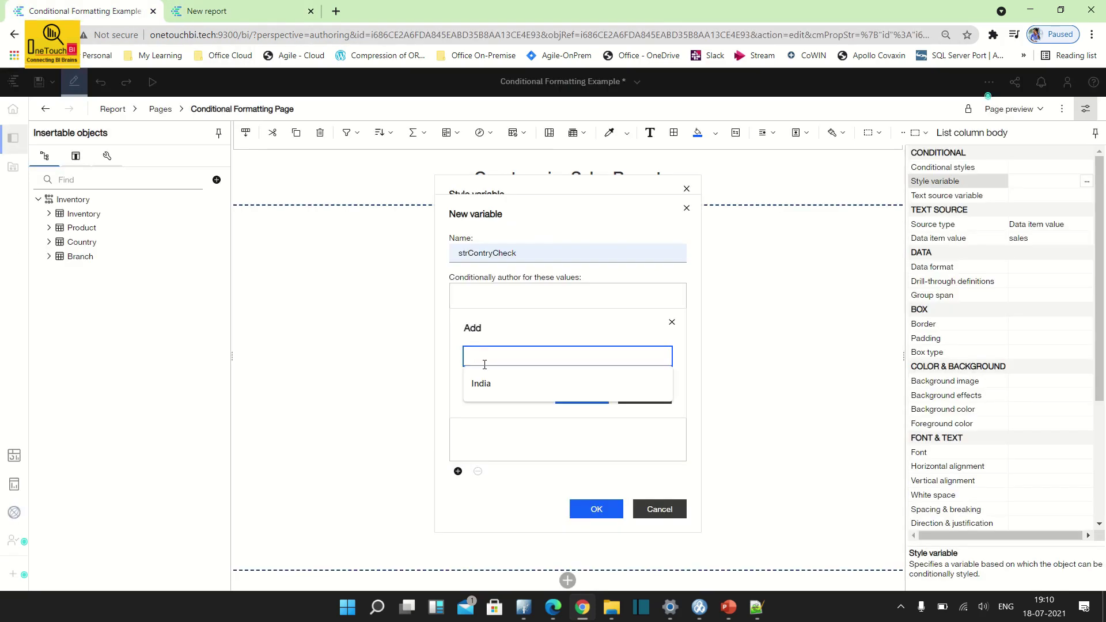
pyautogui.write('US')
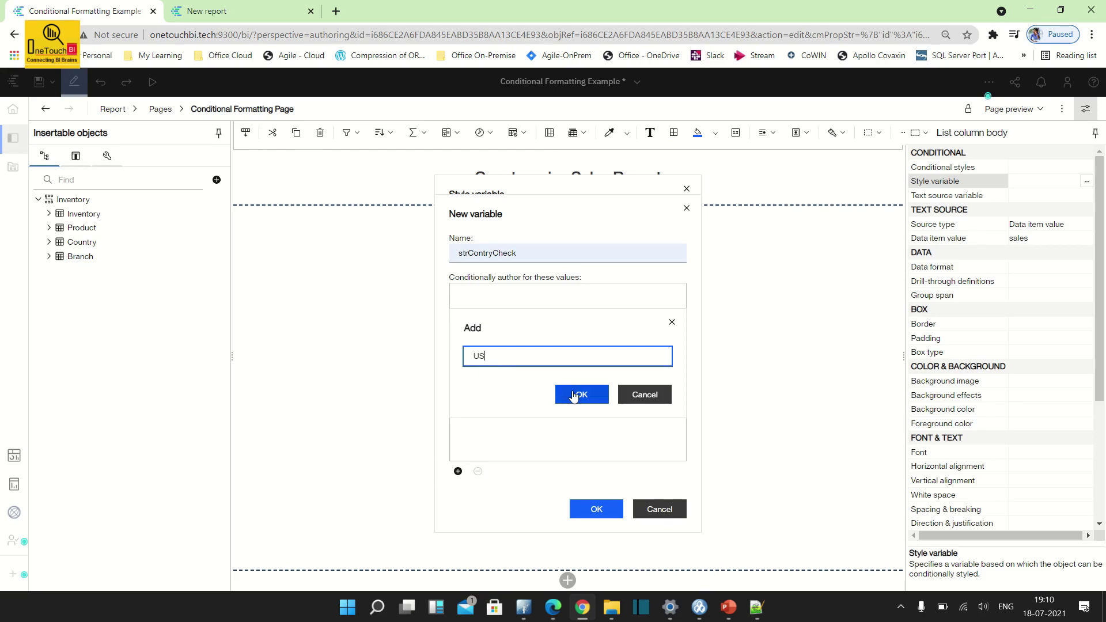
pyautogui.doubleClick(479, 356)
pyautogui.write('India')
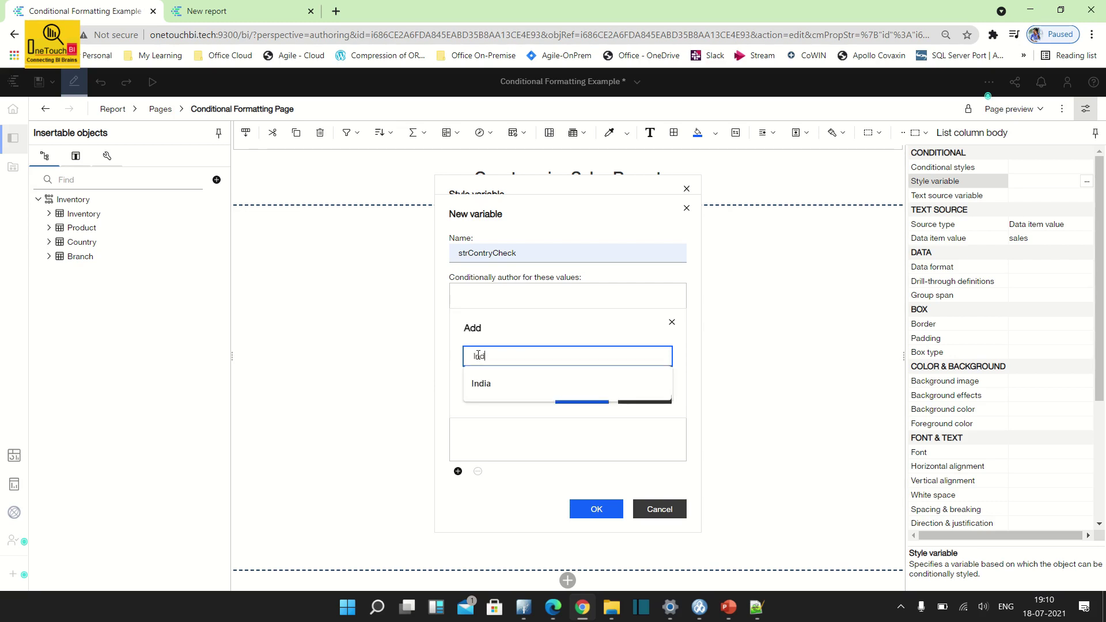
pyautogui.click(583, 395)
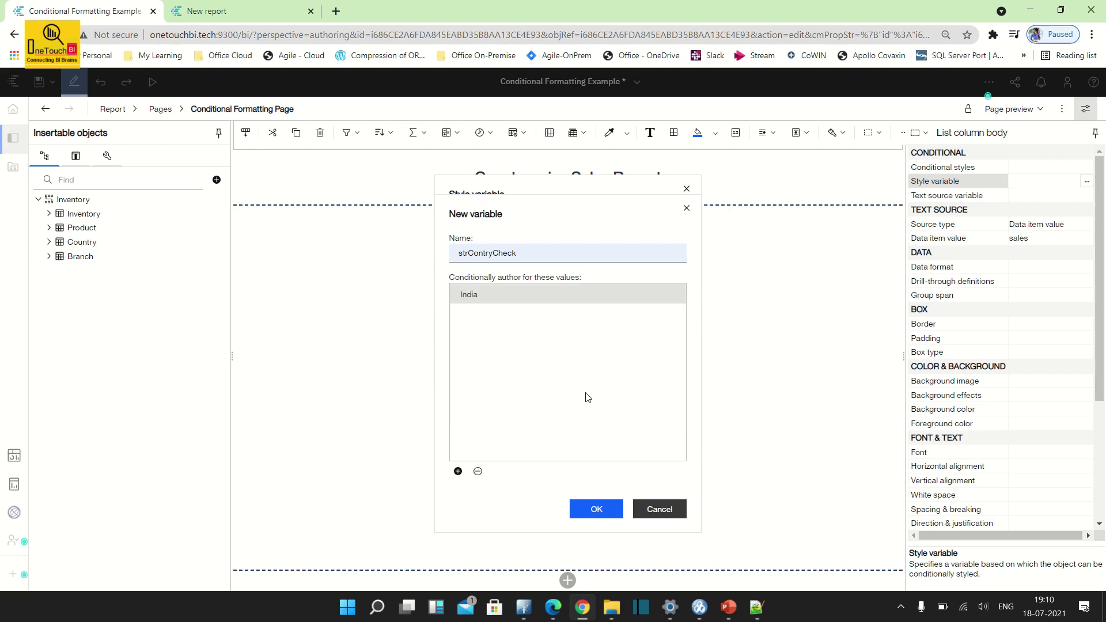
pyautogui.click(458, 471)
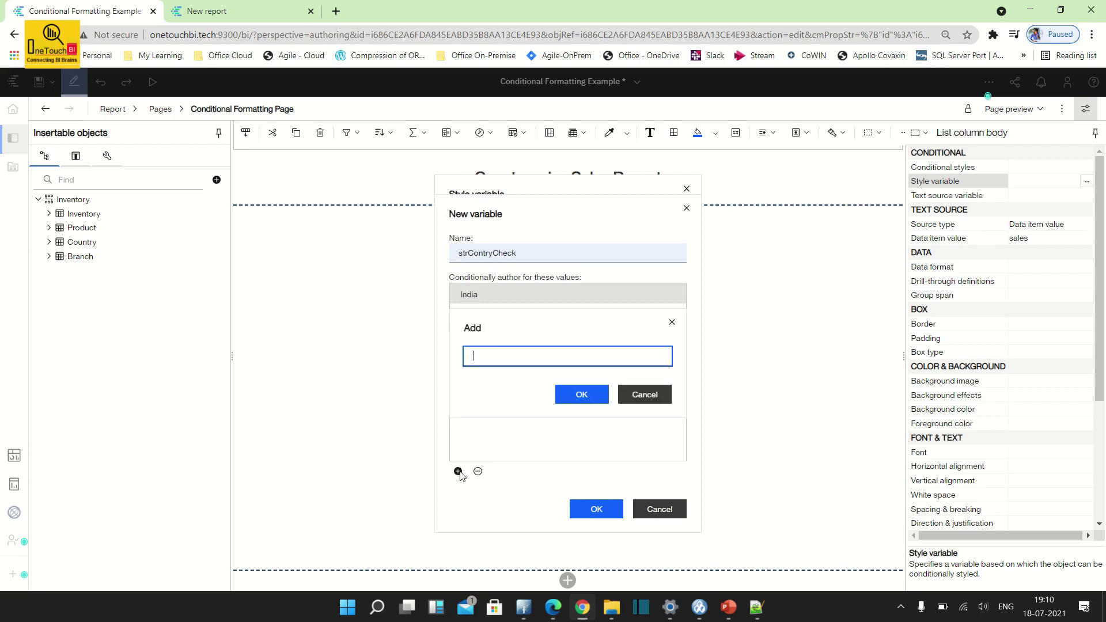
pyautogui.write('US')
pyautogui.click(587, 395)
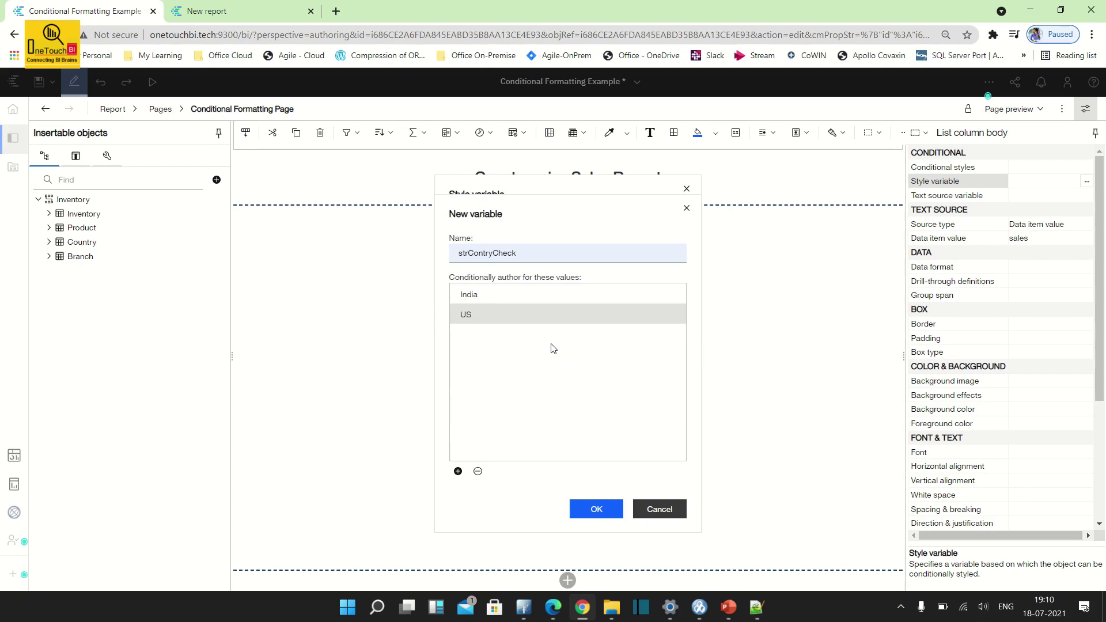
pyautogui.click(597, 508)
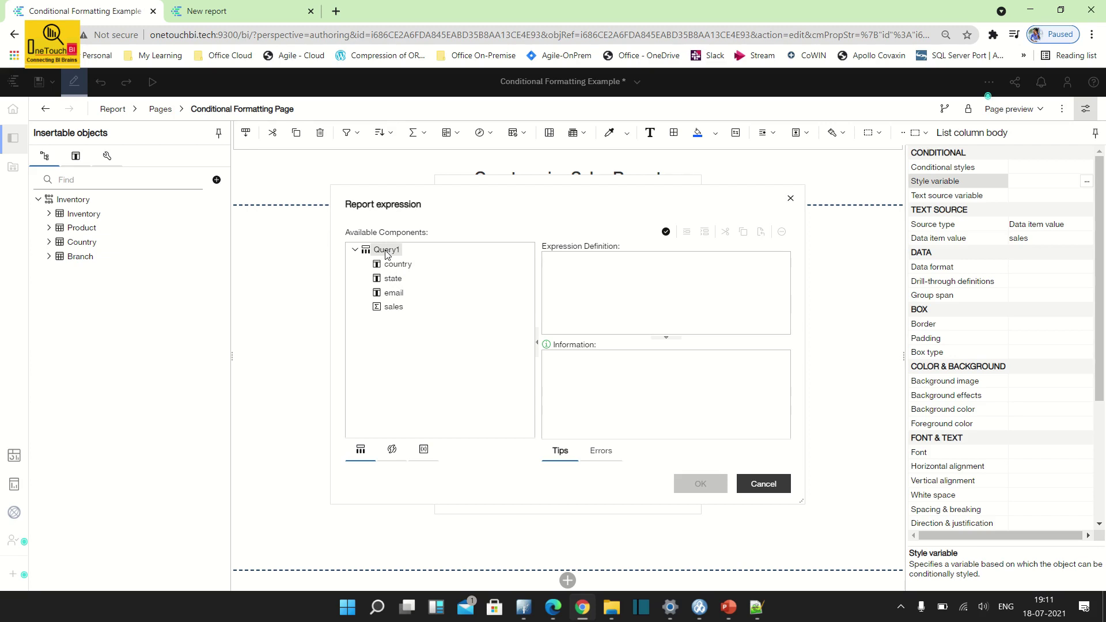
# Base the strContryCheck expression on [Query1].[country] and apply it as the style variable
pyautogui.moveTo(398, 266); pyautogui.dragTo(561, 288)
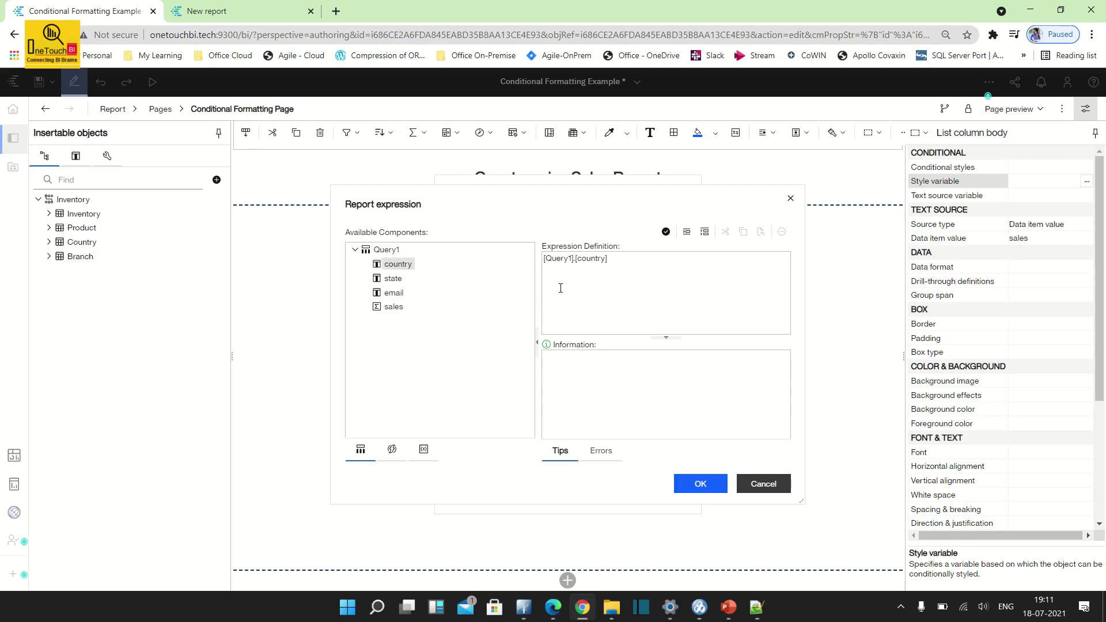
pyautogui.click(700, 484)
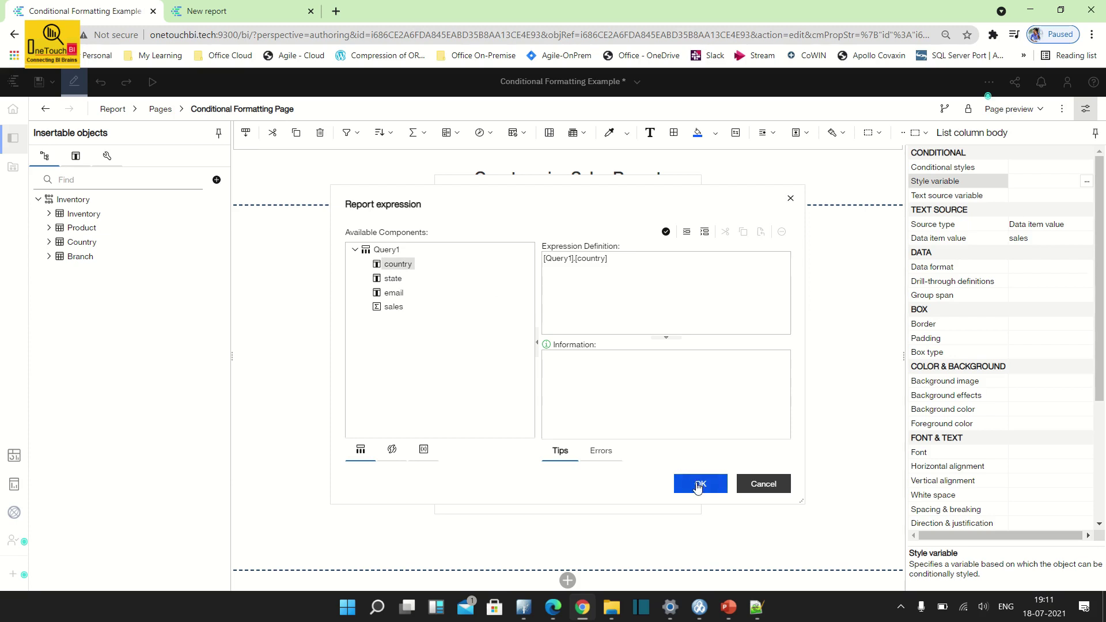
pyautogui.click(597, 493)
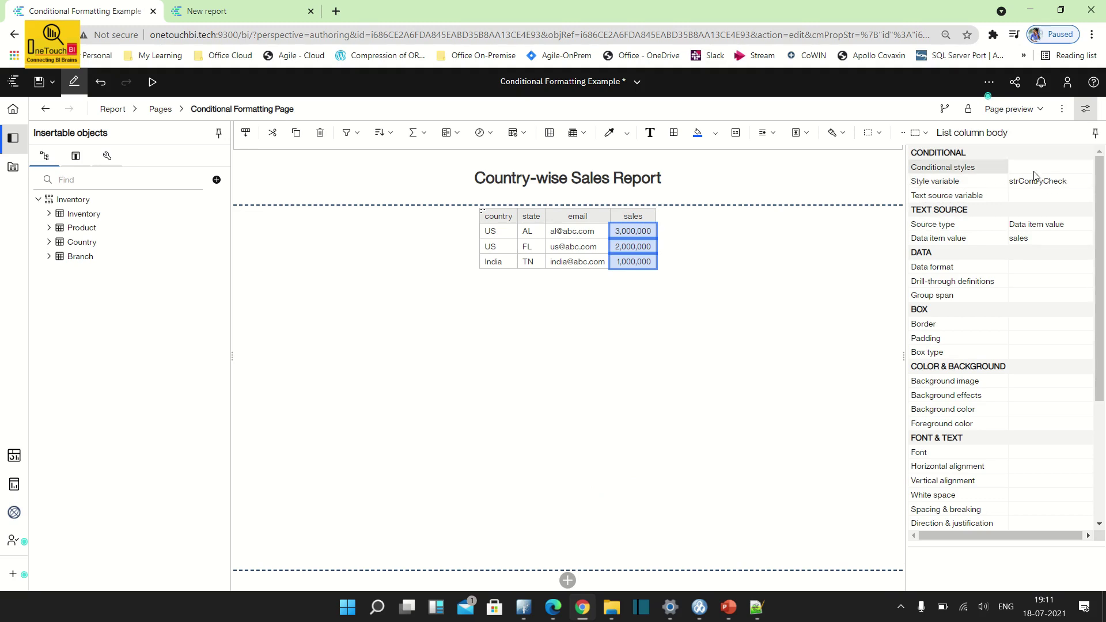
# Assign strContryCheck as the Style variable of the sales column body
pyautogui.click(1087, 183)
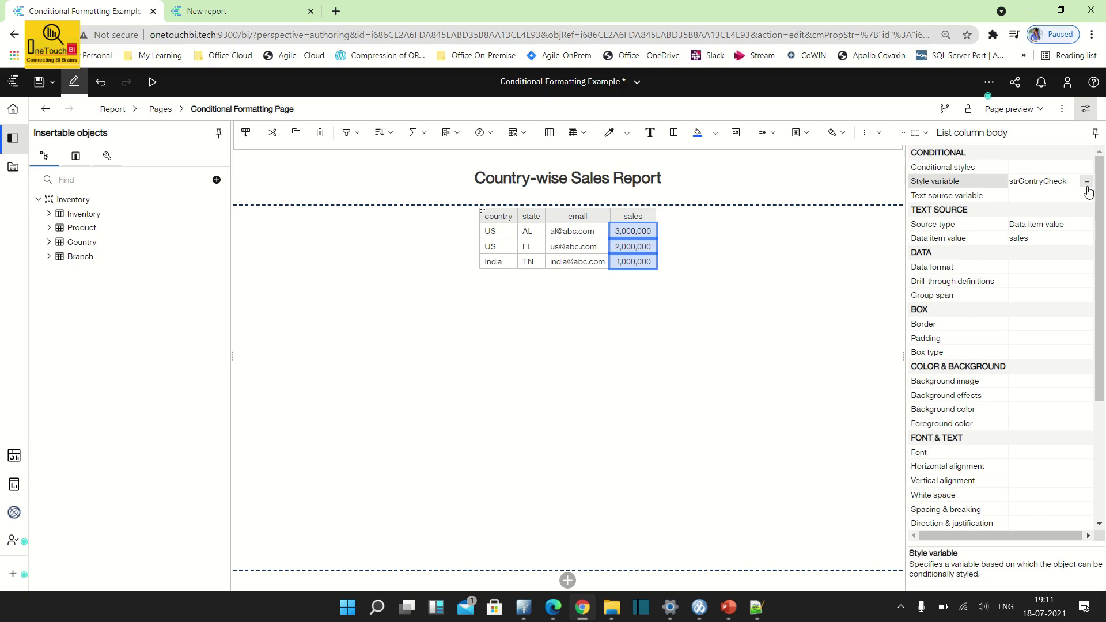
pyautogui.click(1087, 182)
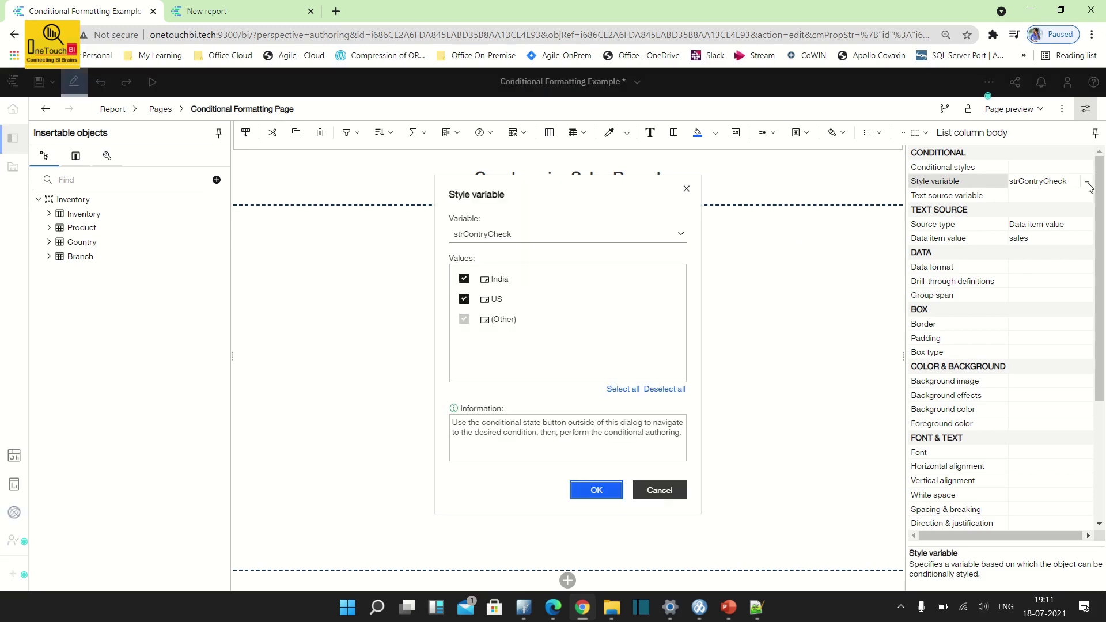
pyautogui.click(682, 234)
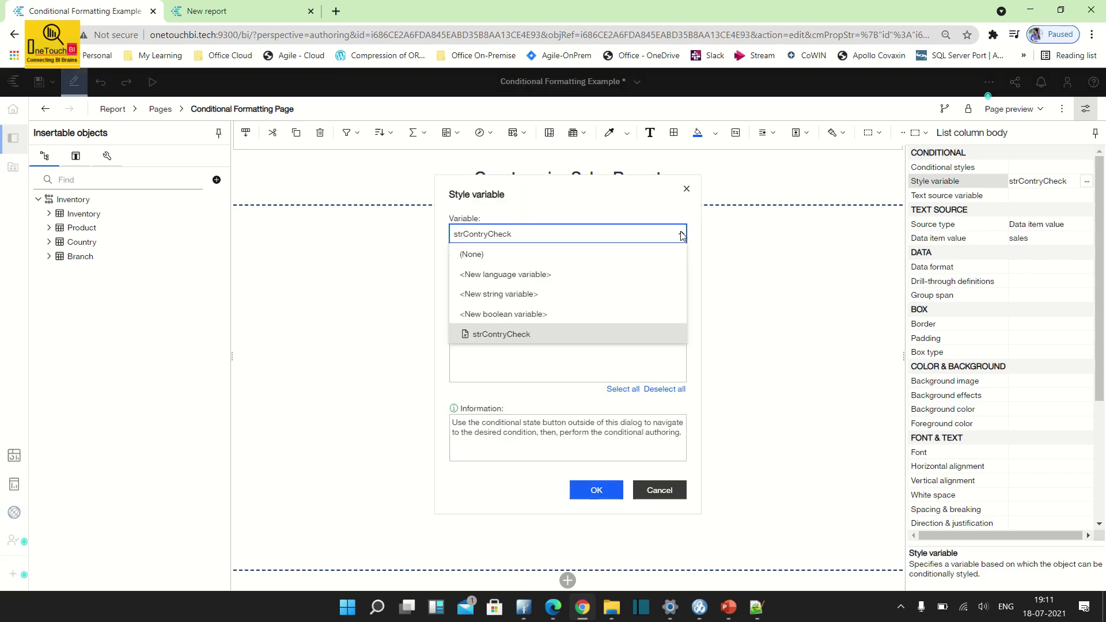
pyautogui.click(512, 334)
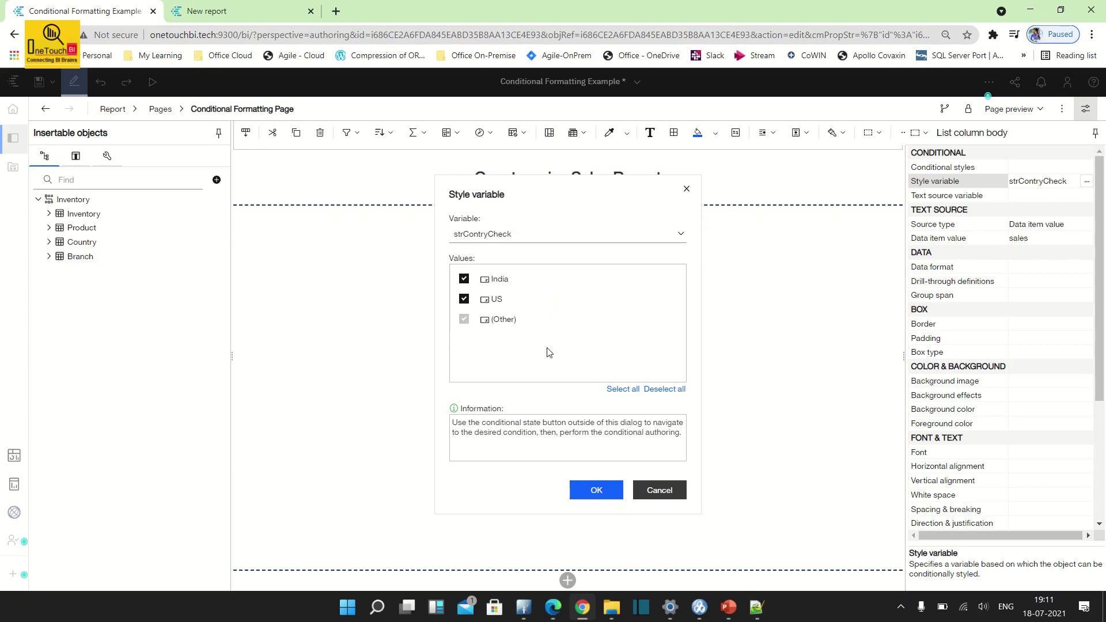
pyautogui.click(597, 491)
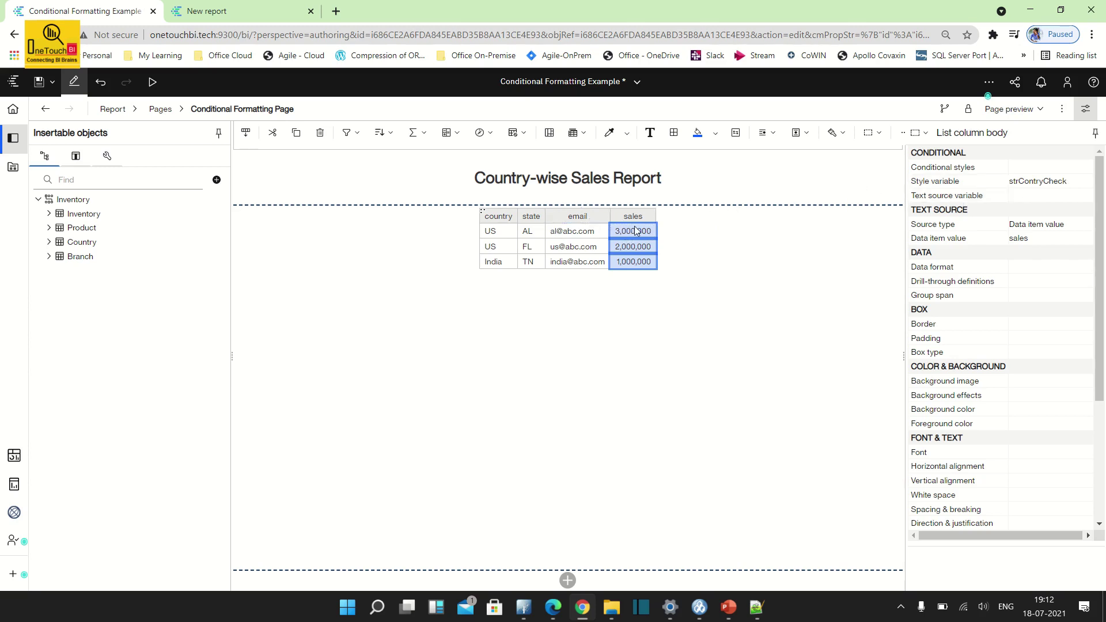
# Select the India conditional state and give the sales cell a Green background
pyautogui.click(944, 109)
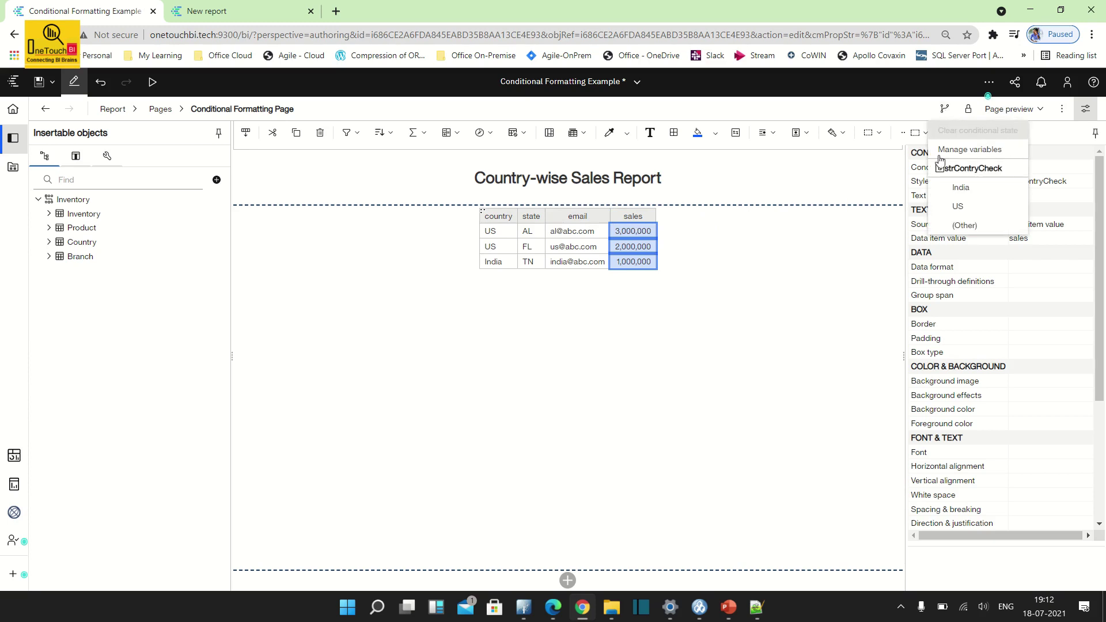
pyautogui.click(967, 195)
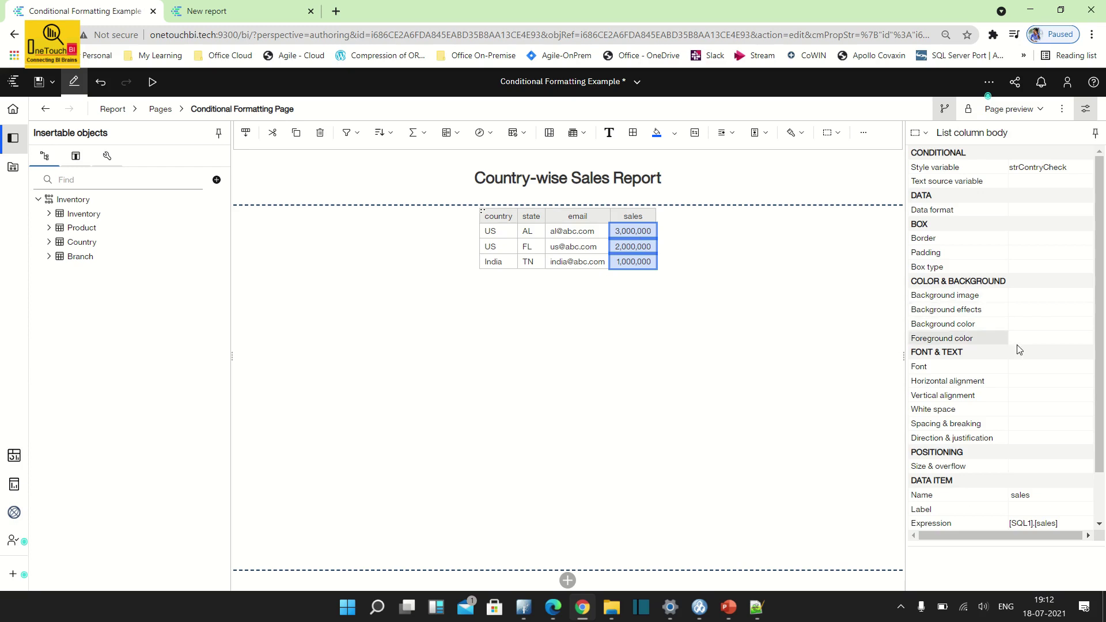
pyautogui.click(1062, 329)
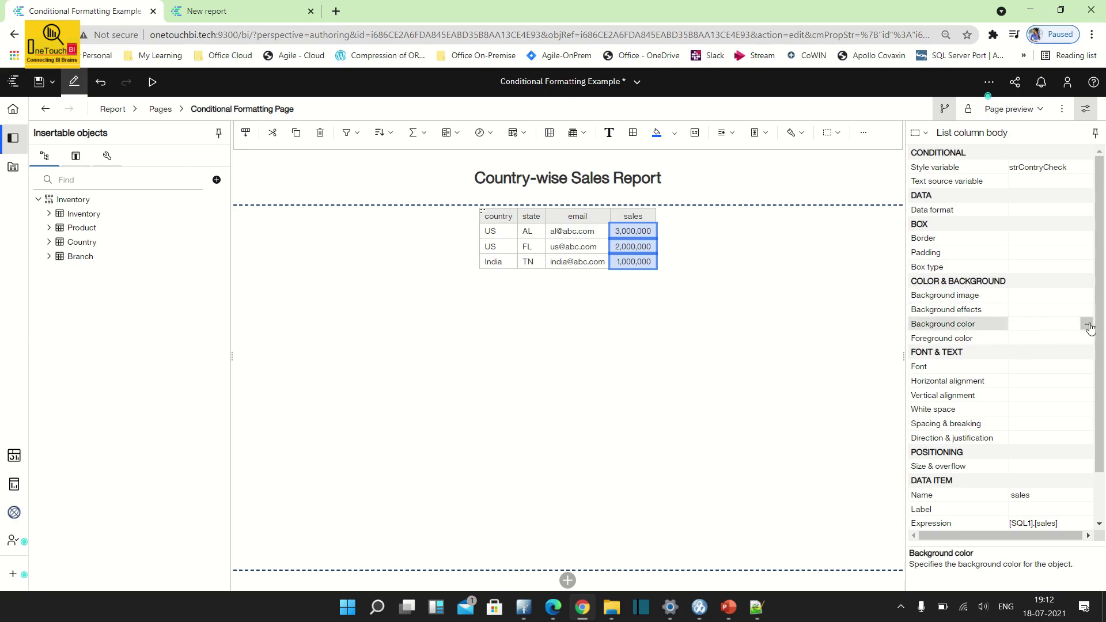
pyautogui.click(1087, 323)
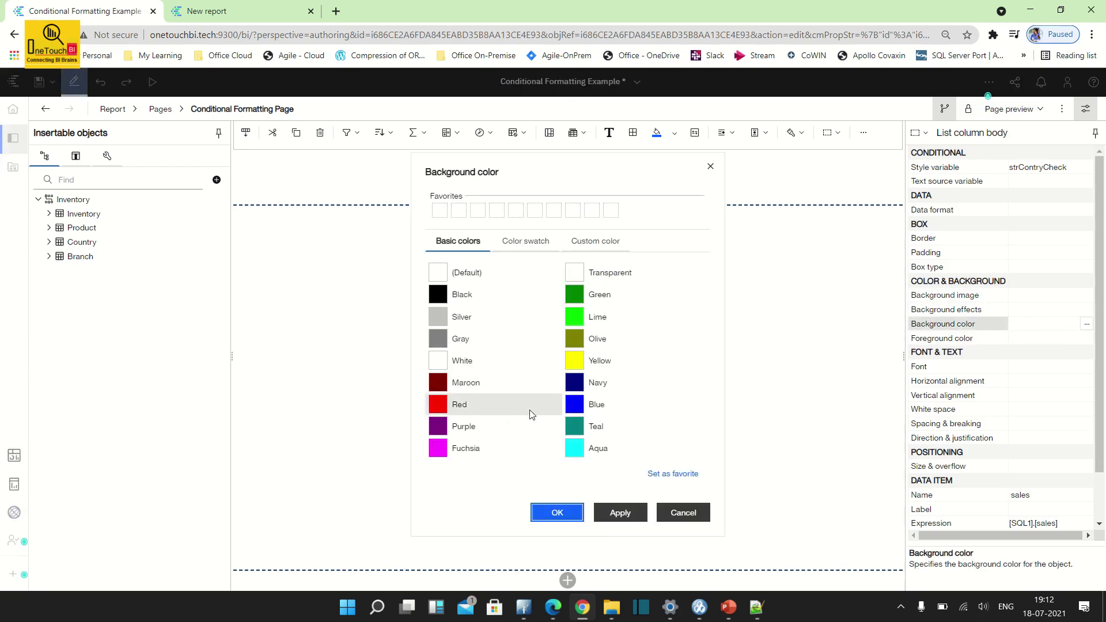
pyautogui.click(589, 317)
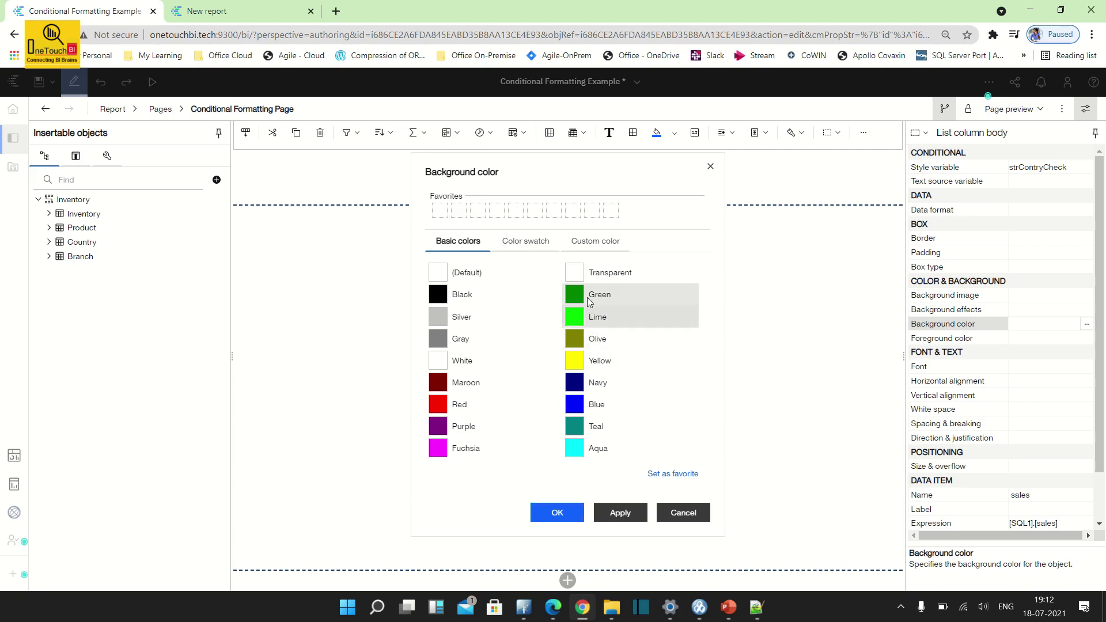
pyautogui.click(586, 297)
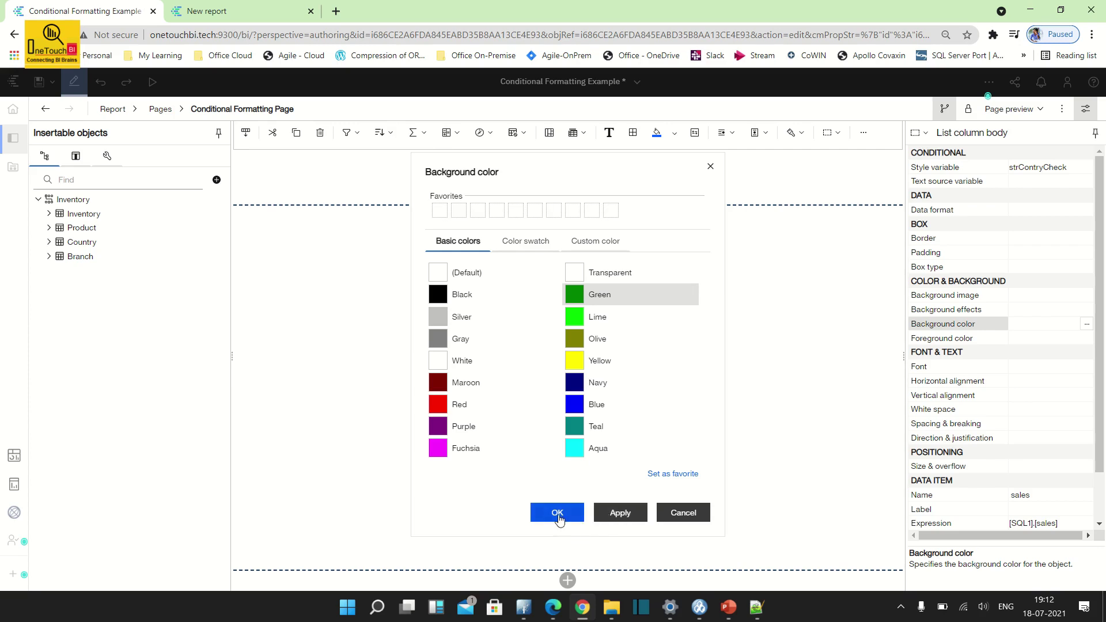
pyautogui.click(557, 513)
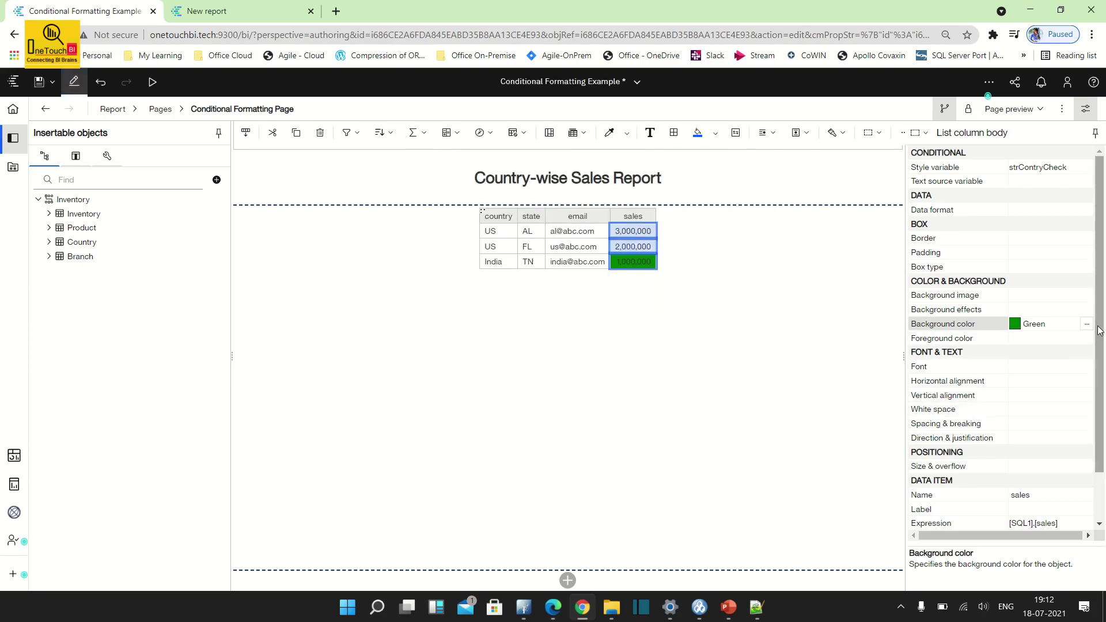
# Set the India state's foreground colour to White
pyautogui.click(1077, 339)
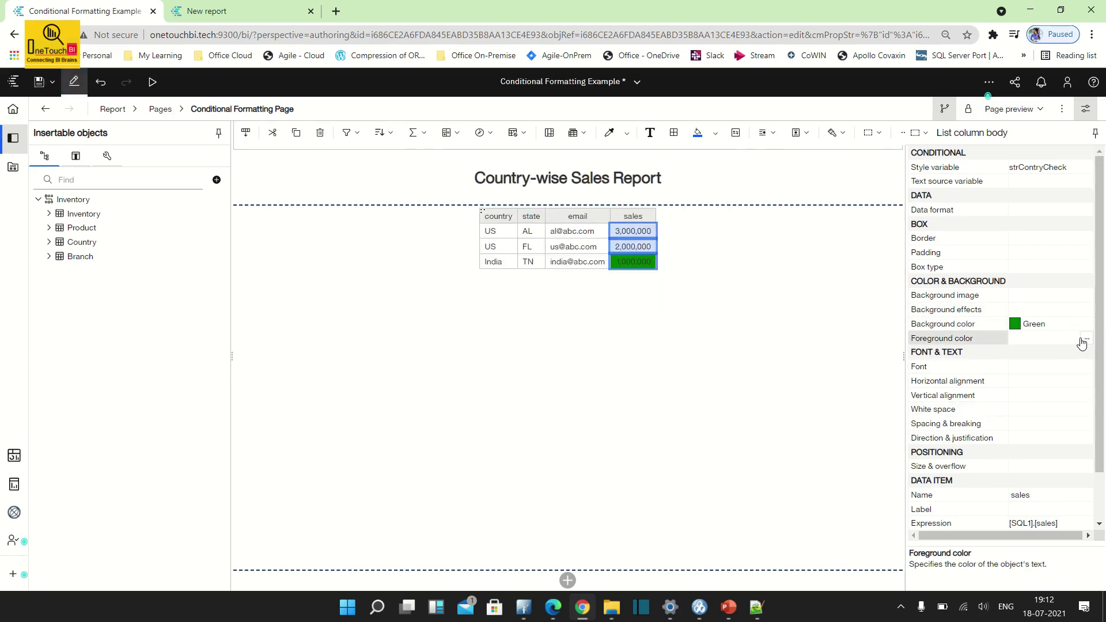
pyautogui.click(1086, 339)
pyautogui.click(460, 361)
pyautogui.click(557, 513)
pyautogui.click(945, 110)
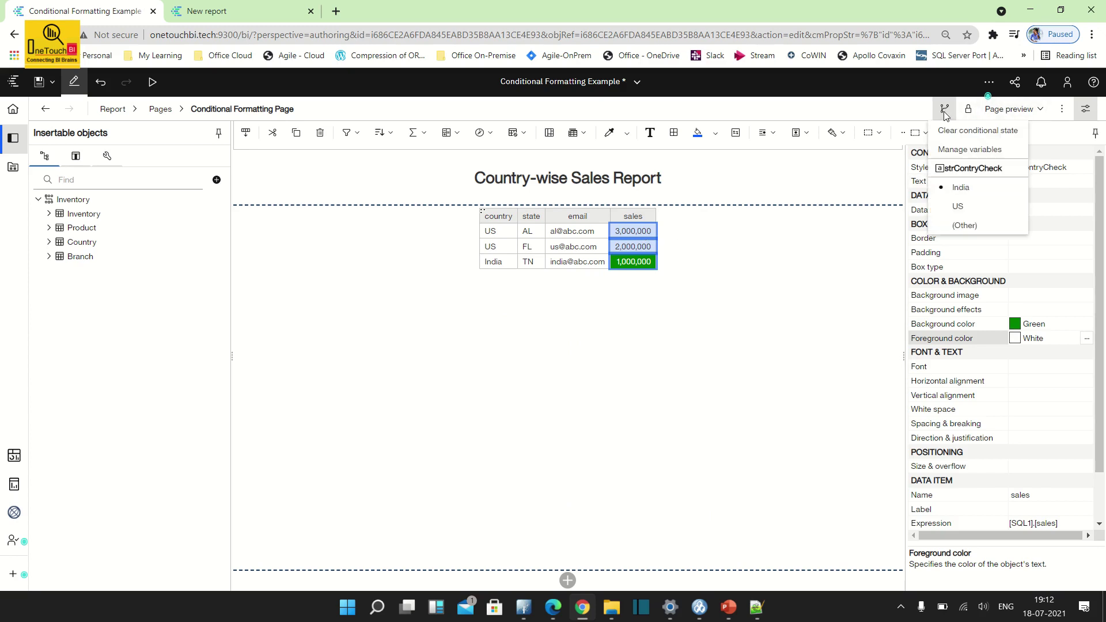
# Select the US conditional state and give its sales cells a Maroon background
pyautogui.click(959, 210)
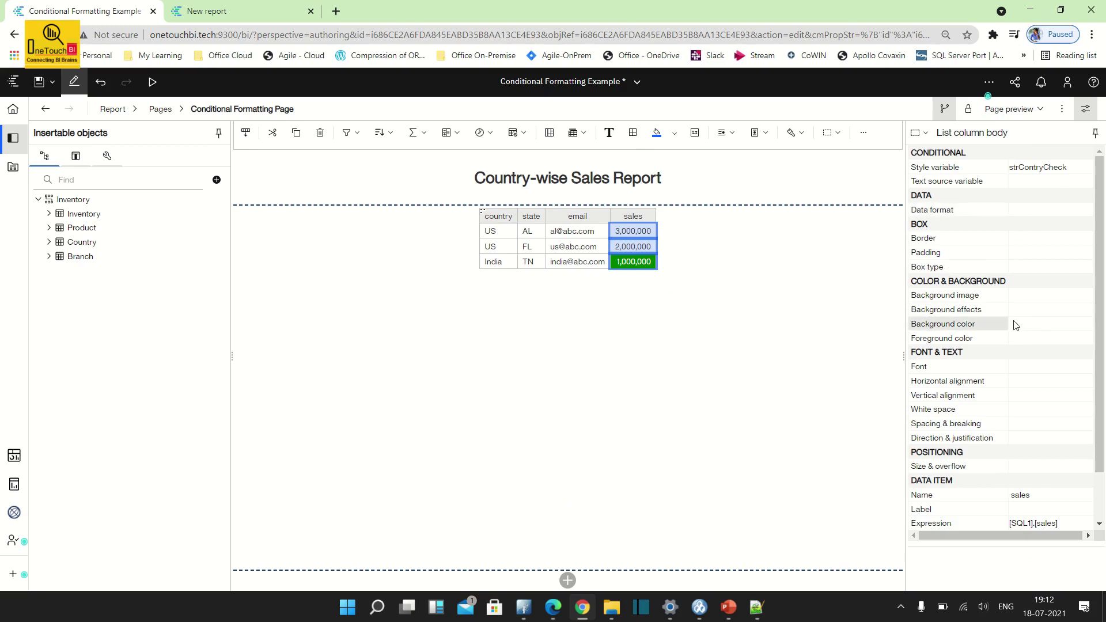
pyautogui.click(1082, 329)
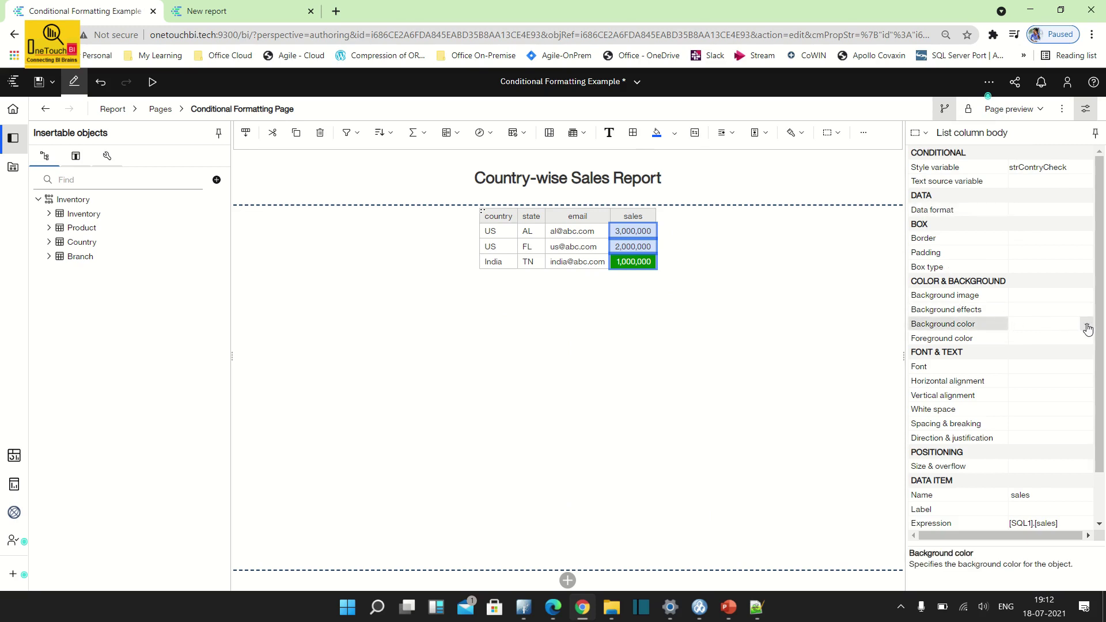
pyautogui.click(1087, 326)
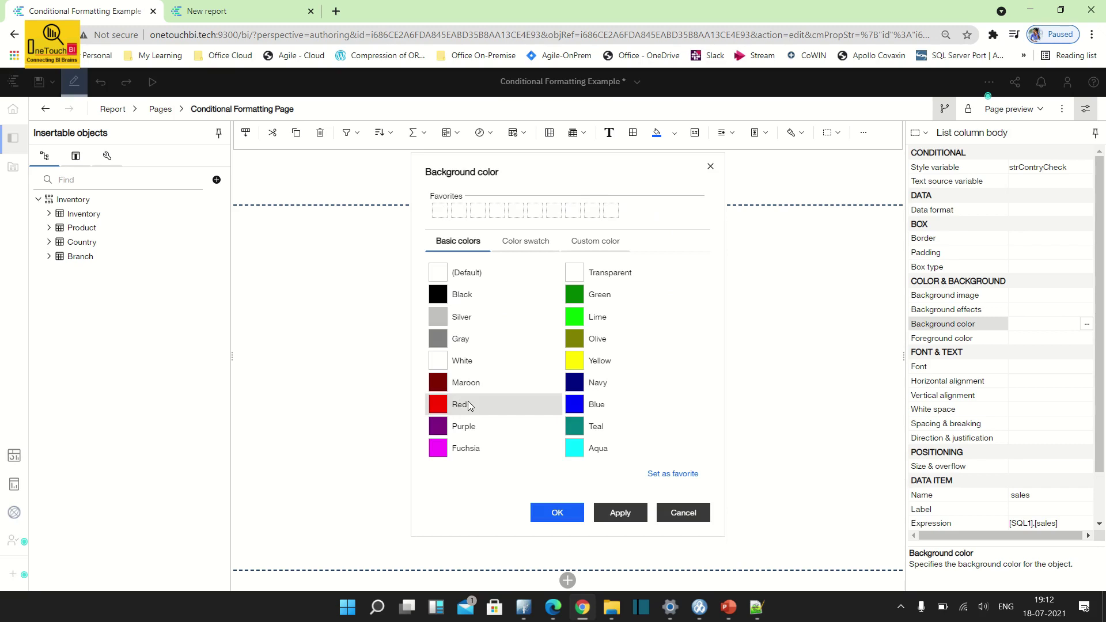
pyautogui.click(448, 396)
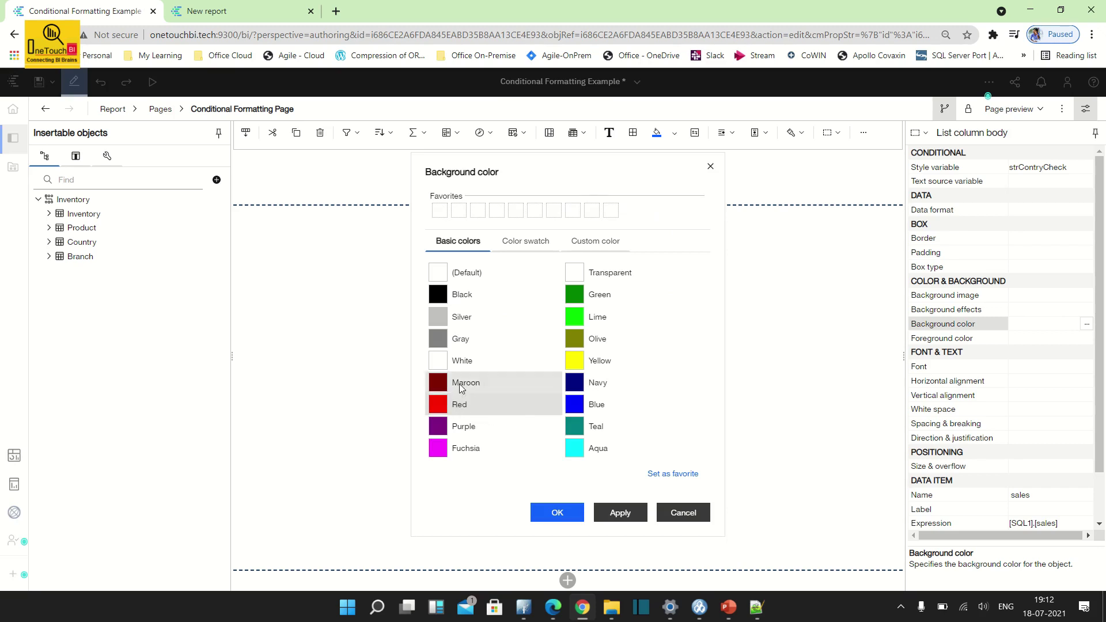
pyautogui.click(461, 388)
pyautogui.click(561, 513)
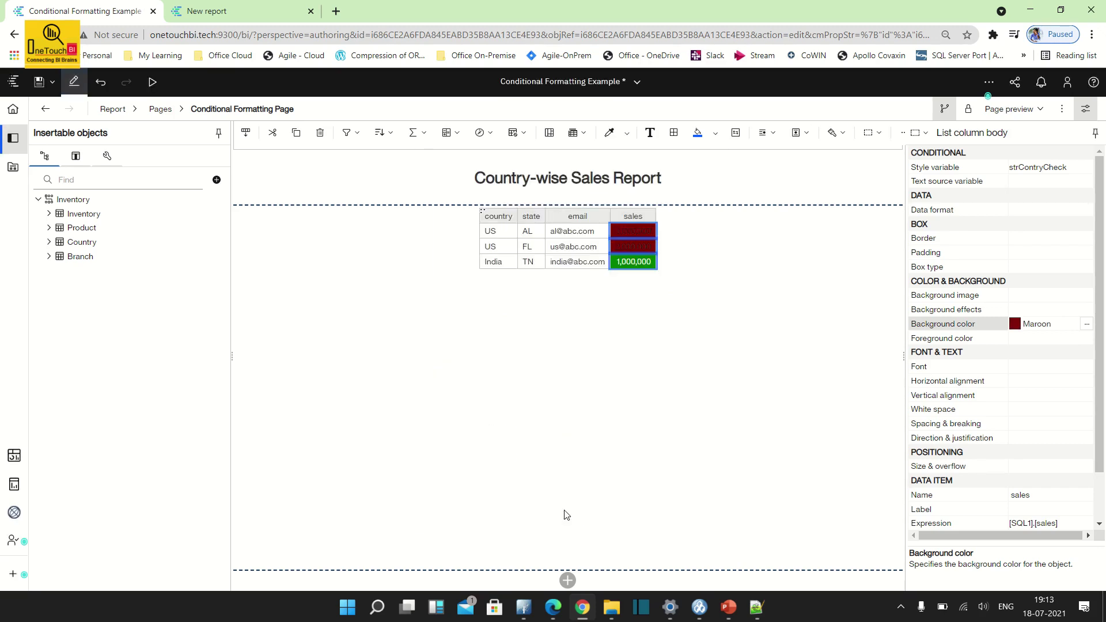
# Set White text for the US state, deselect the column, and save the report
pyautogui.click(1082, 341)
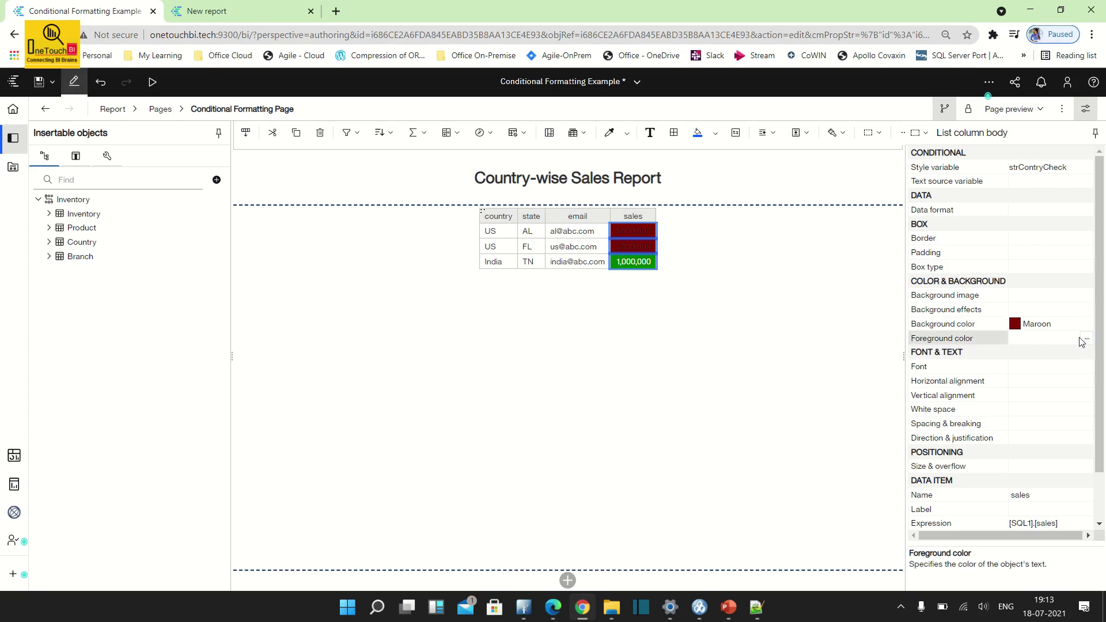
pyautogui.click(1086, 338)
pyautogui.click(452, 363)
pyautogui.click(556, 512)
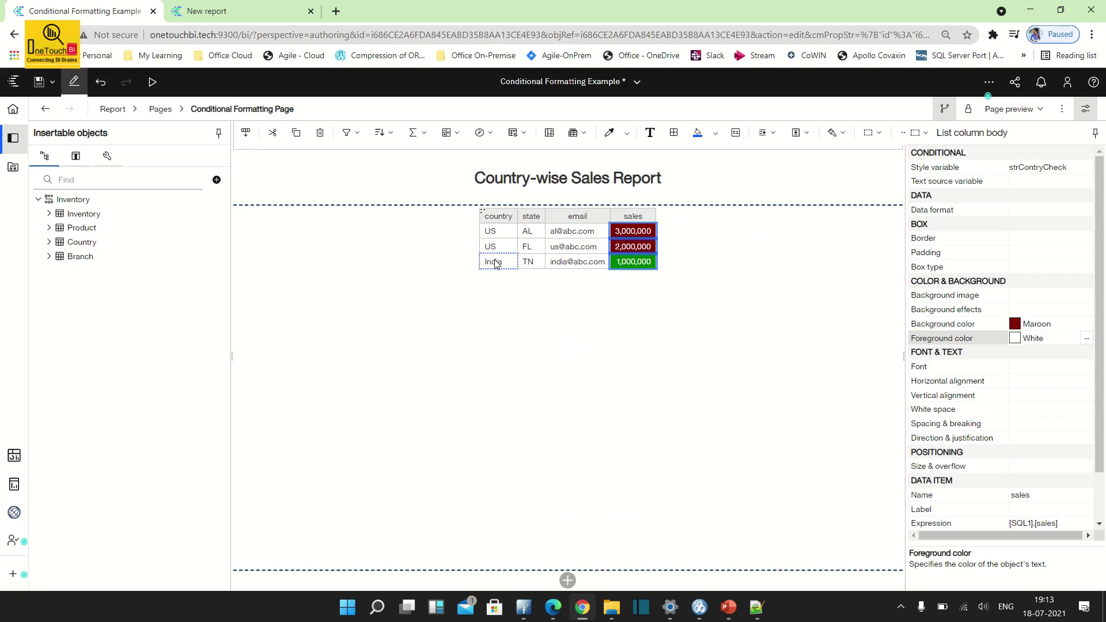
pyautogui.click(455, 288)
pyautogui.click(40, 87)
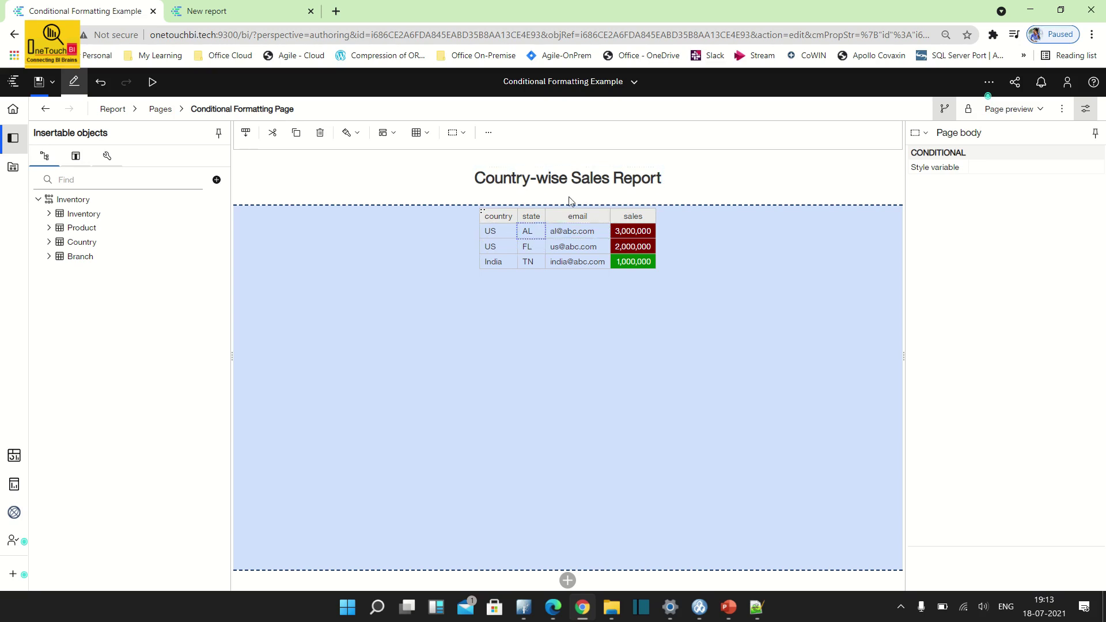
# Switch from the report page to the report's Variables page
pyautogui.click(529, 231)
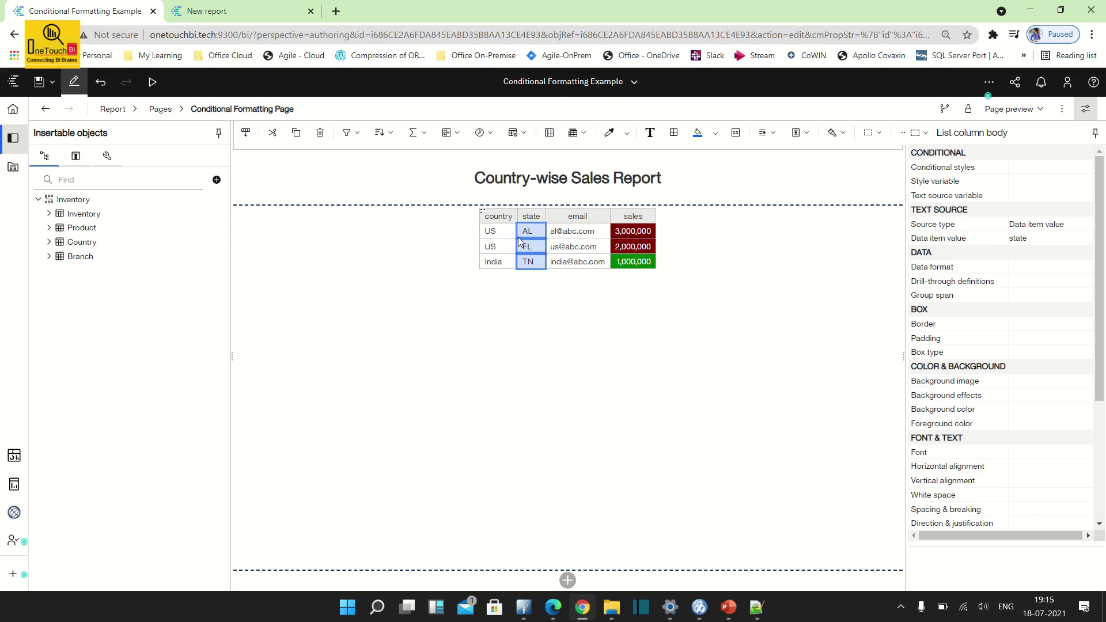
pyautogui.click(559, 181)
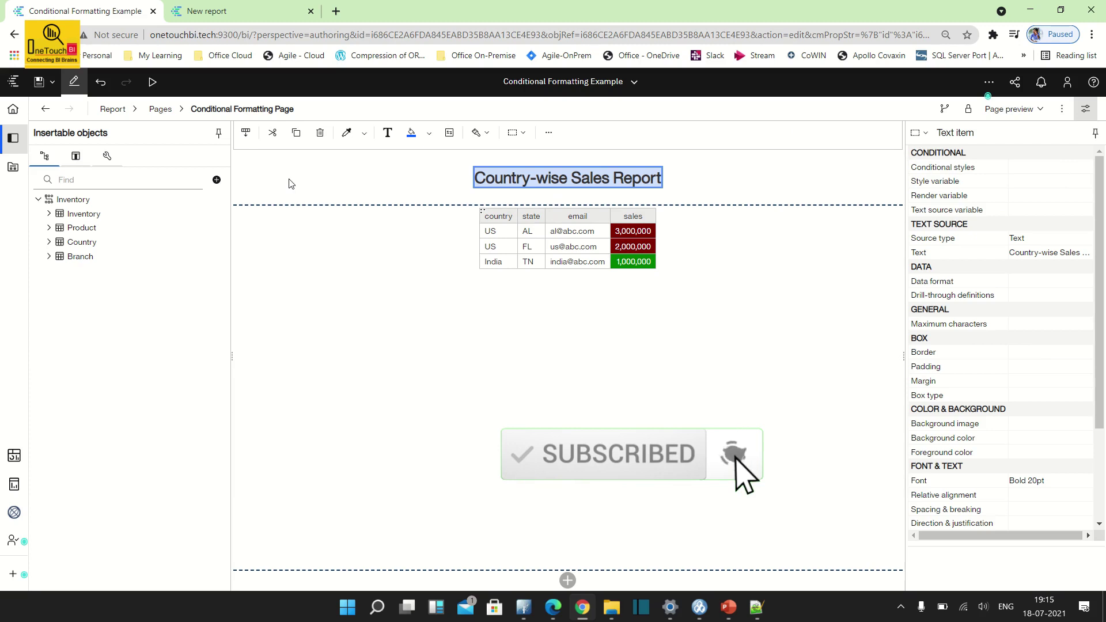
pyautogui.click(135, 109)
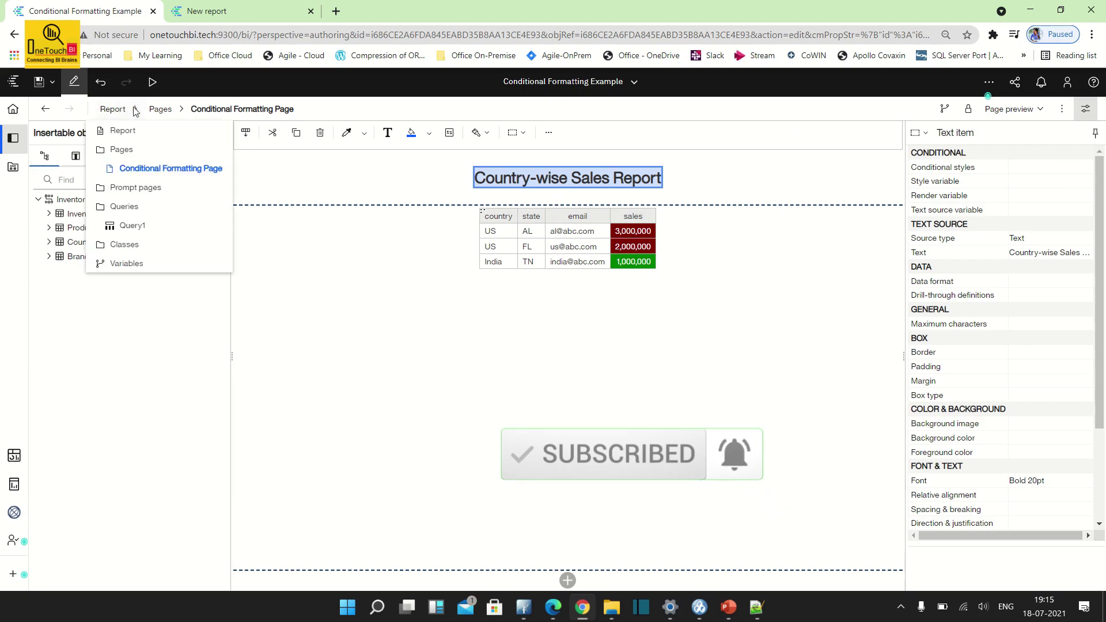
pyautogui.click(131, 263)
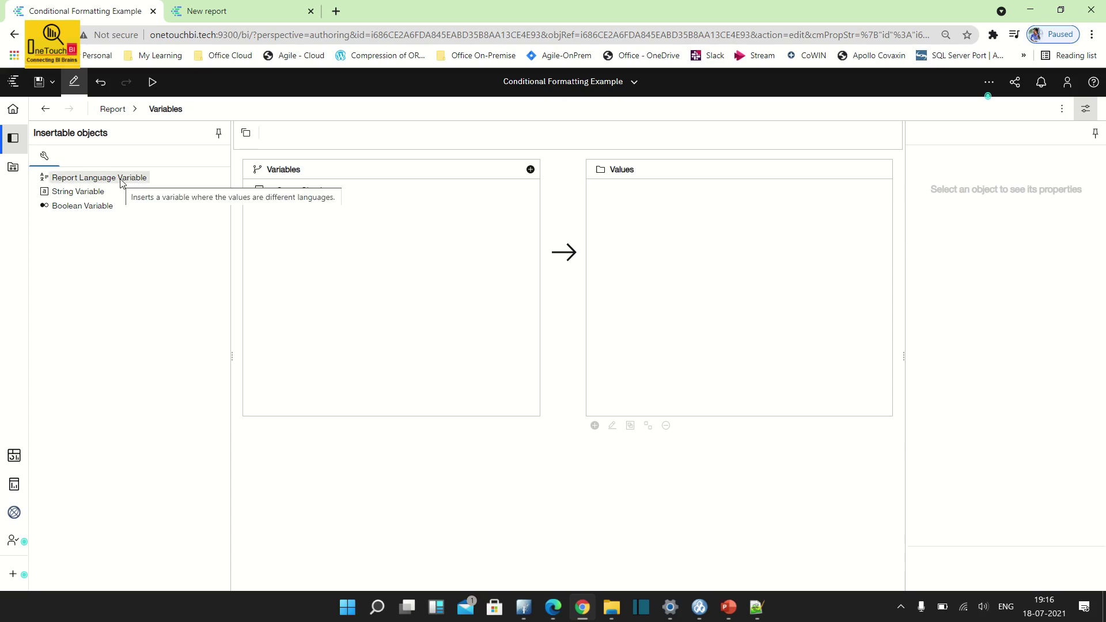
# Add a Report Language Variable with English and Japanese as its languages
pyautogui.moveTo(119, 181); pyautogui.dragTo(324, 220)
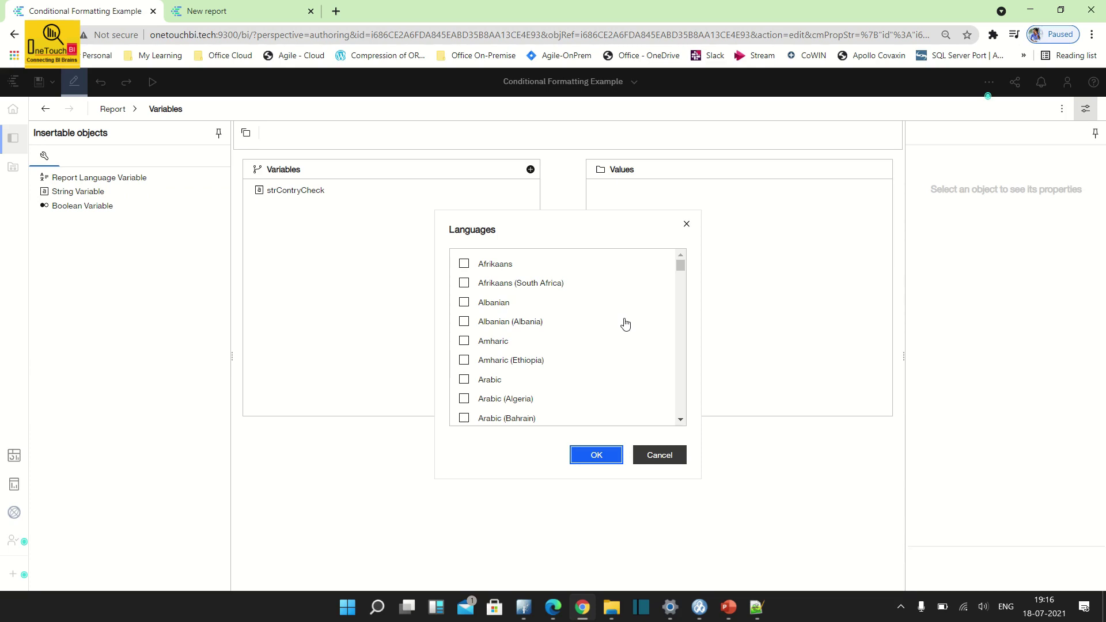
pyautogui.scroll(-5, 680, 370)
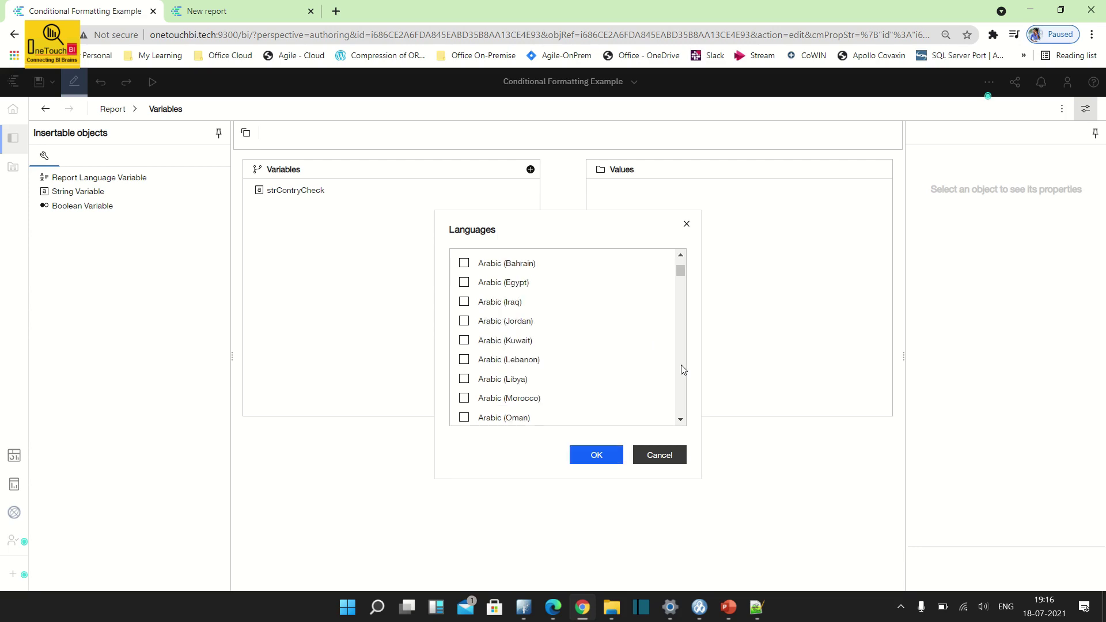
pyautogui.scroll(-10, 530, 309)
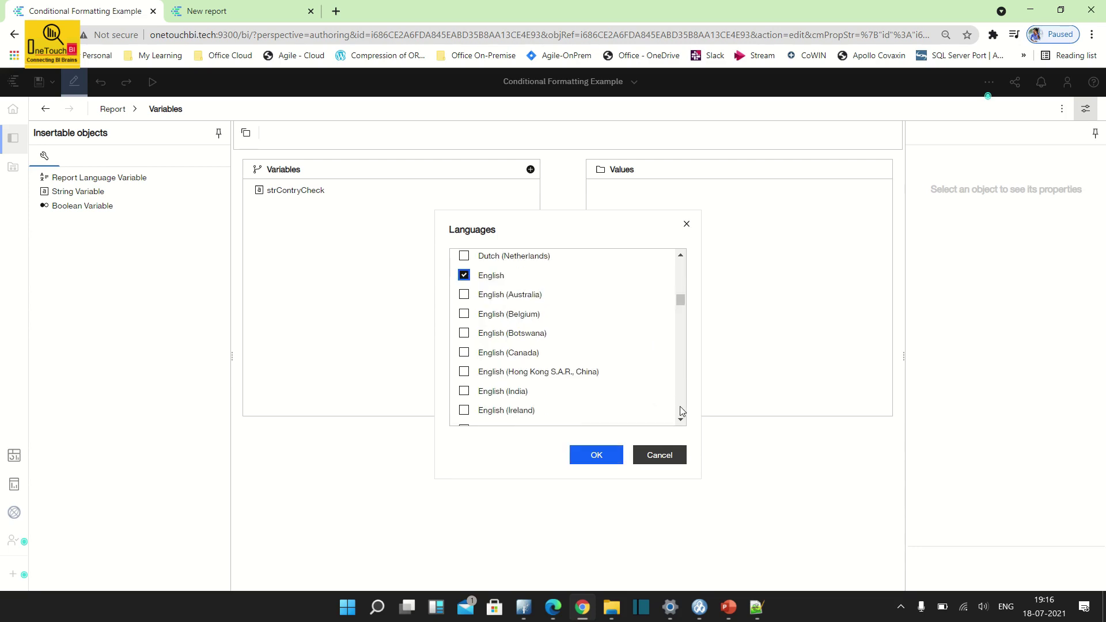
pyautogui.scroll(-5, 683, 411)
pyautogui.scroll(-3, 683, 410)
pyautogui.scroll(-15, 682, 411)
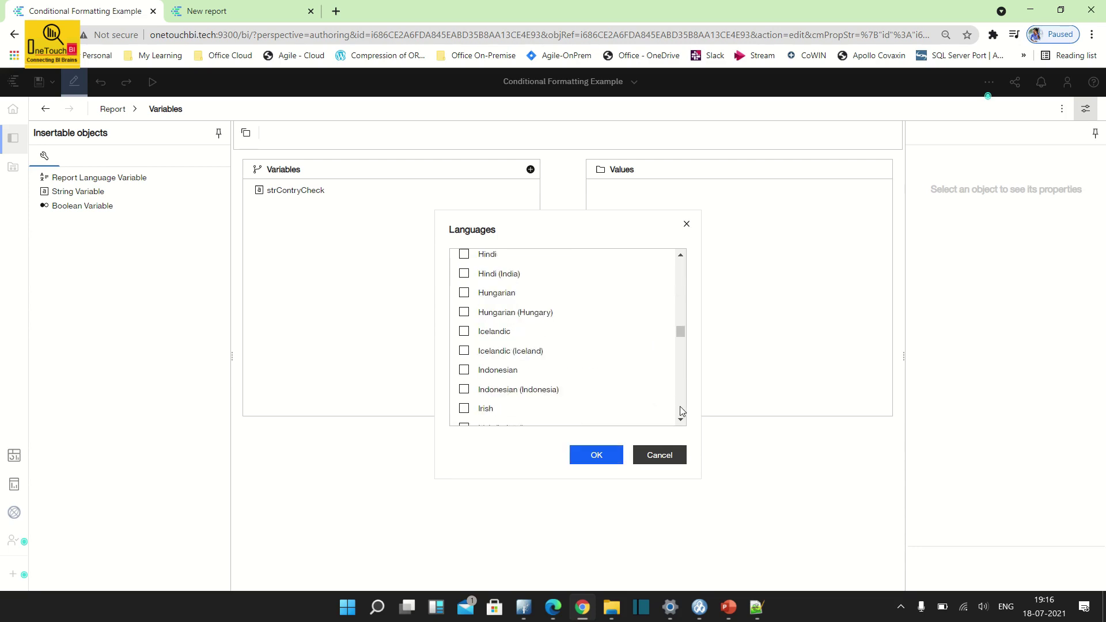
pyautogui.scroll(3, 681, 411)
pyautogui.click(487, 353)
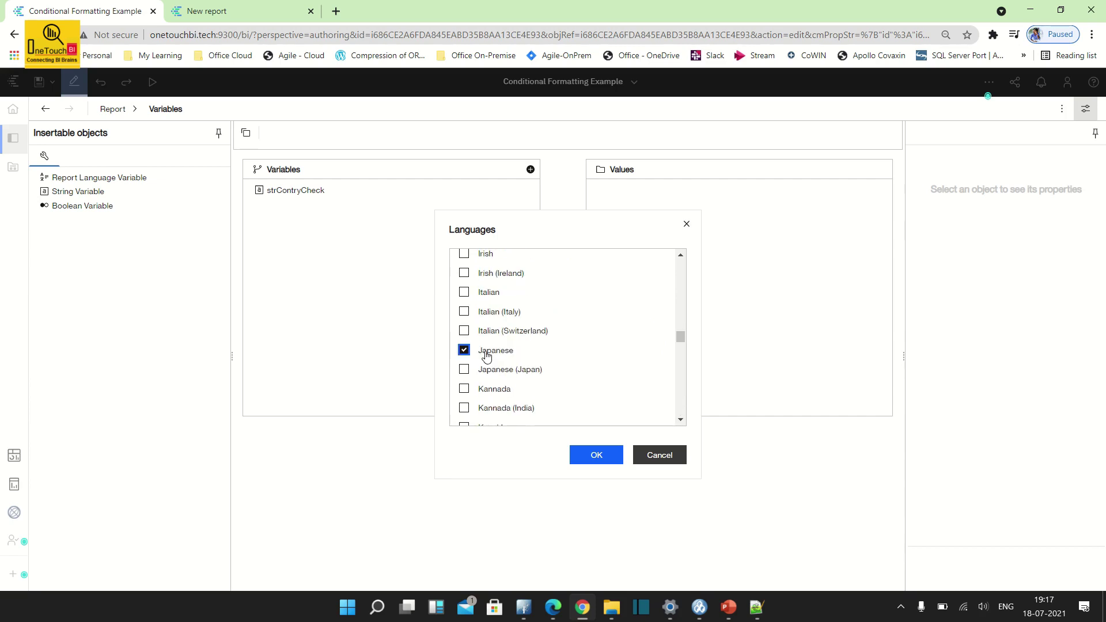
pyautogui.click(594, 458)
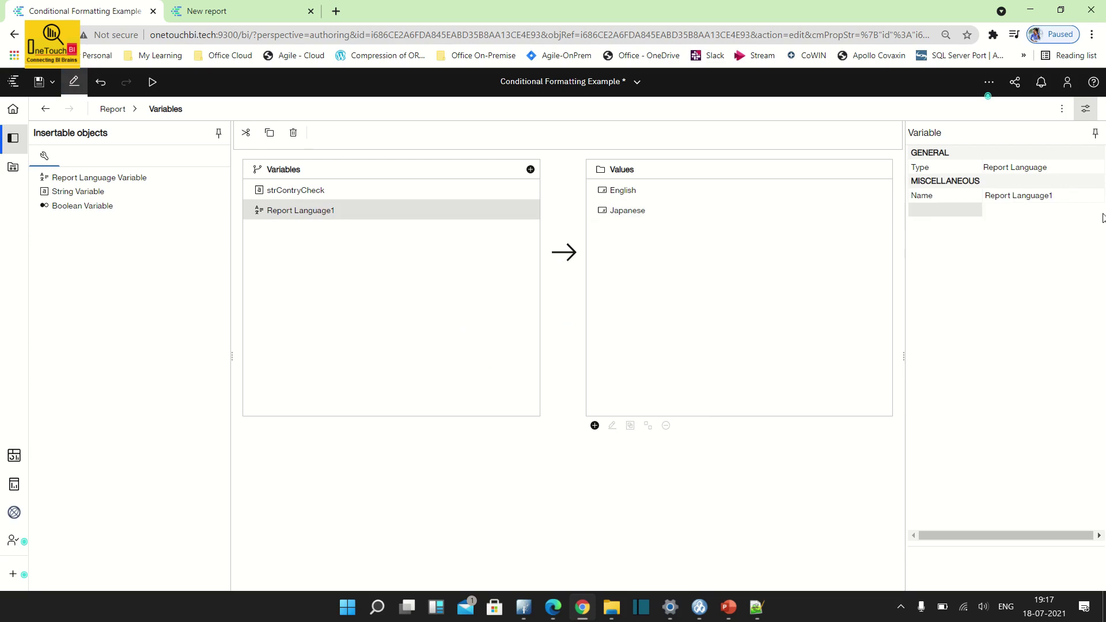
# Rename the new language variable to langReportTitle
pyautogui.click(1065, 195)
pyautogui.moveTo(1065, 196); pyautogui.dragTo(967, 199)
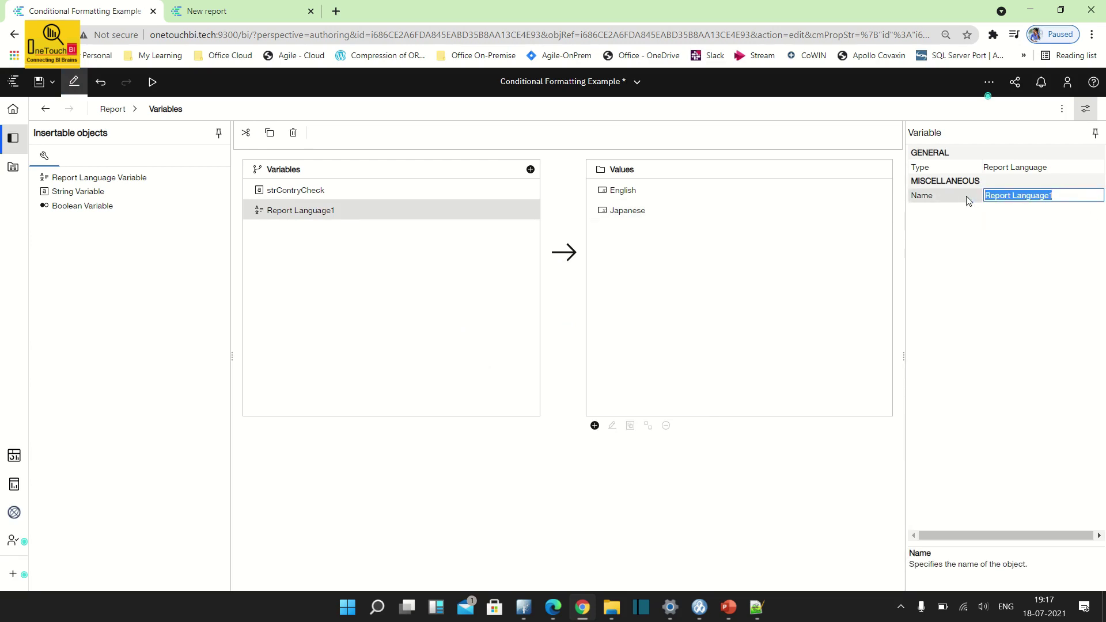
pyautogui.write('lang')
pyautogui.write('ReportTitle')
pyautogui.click(983, 226)
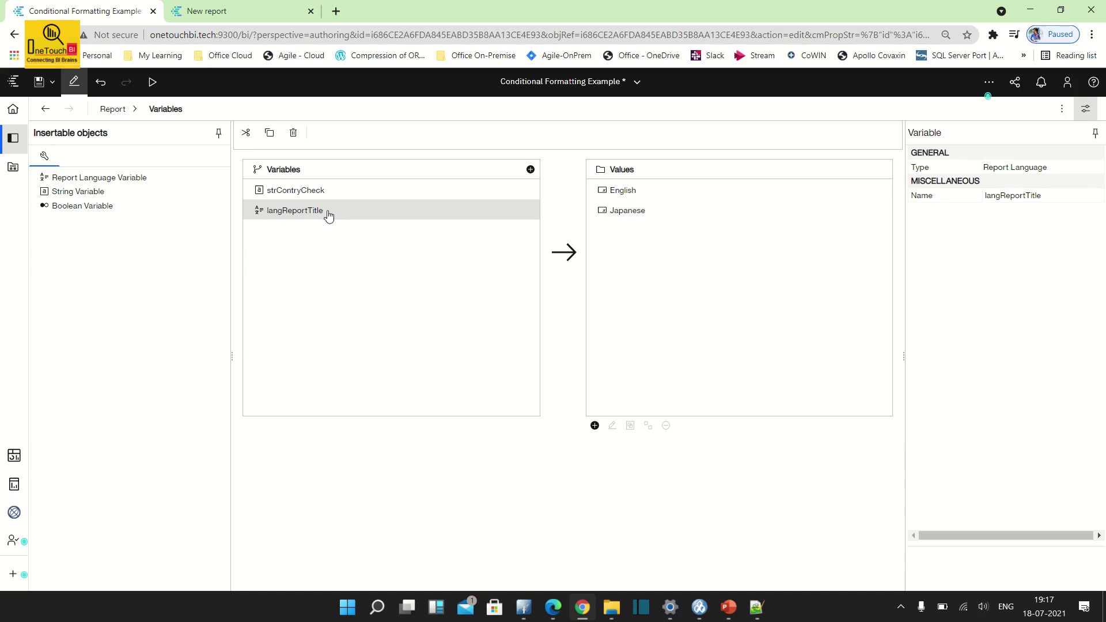
pyautogui.click(134, 113)
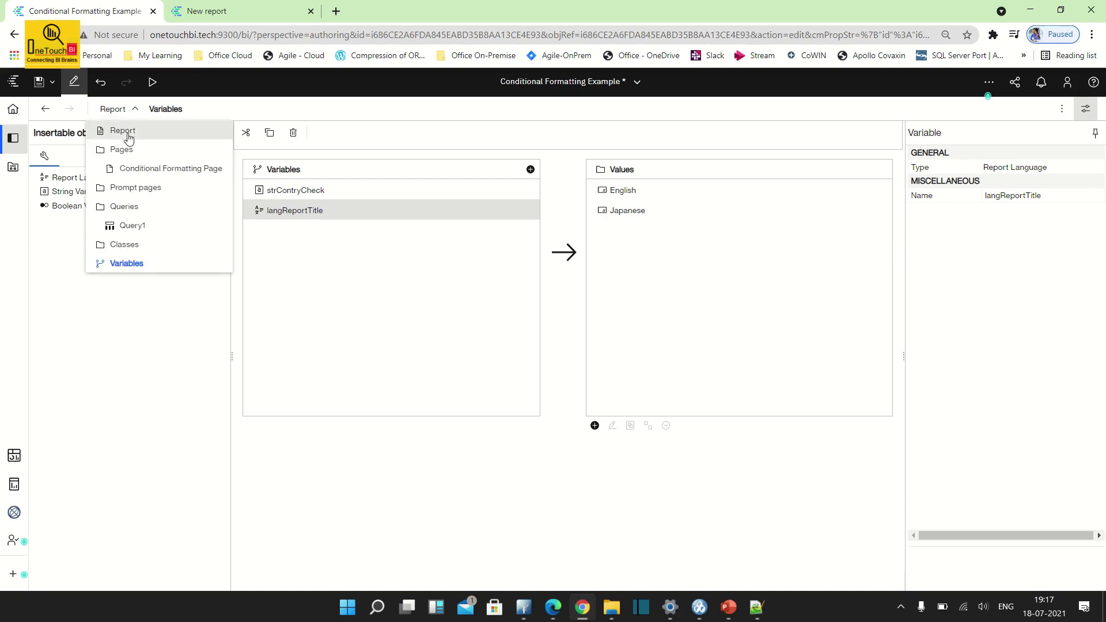
# Return to the Conditional Formatting Page and show only the title's conditional properties
pyautogui.click(169, 171)
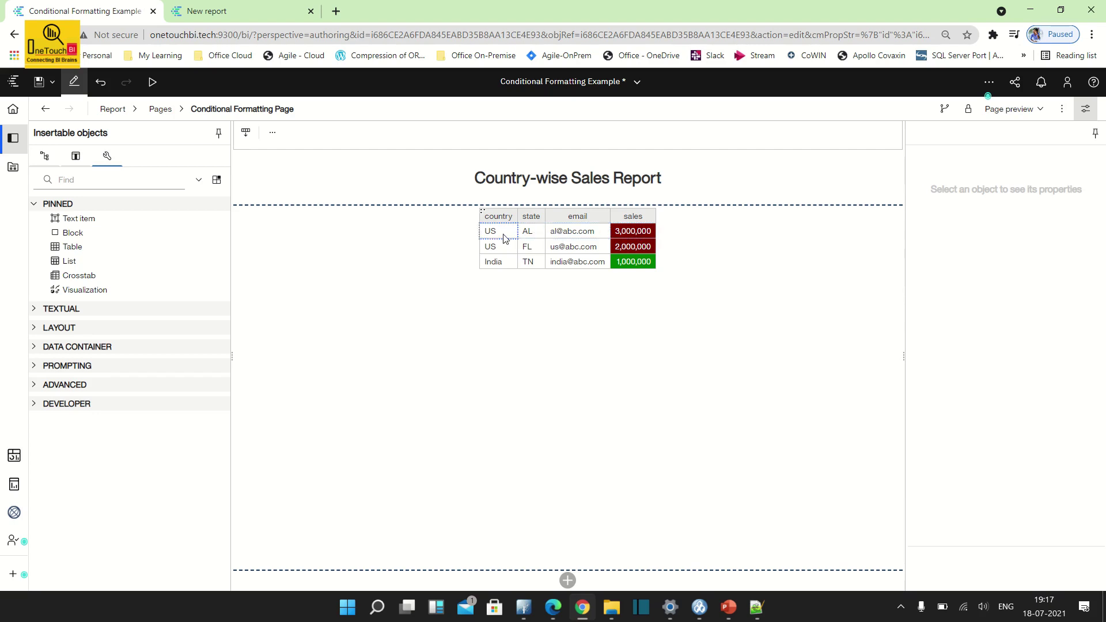
pyautogui.click(645, 232)
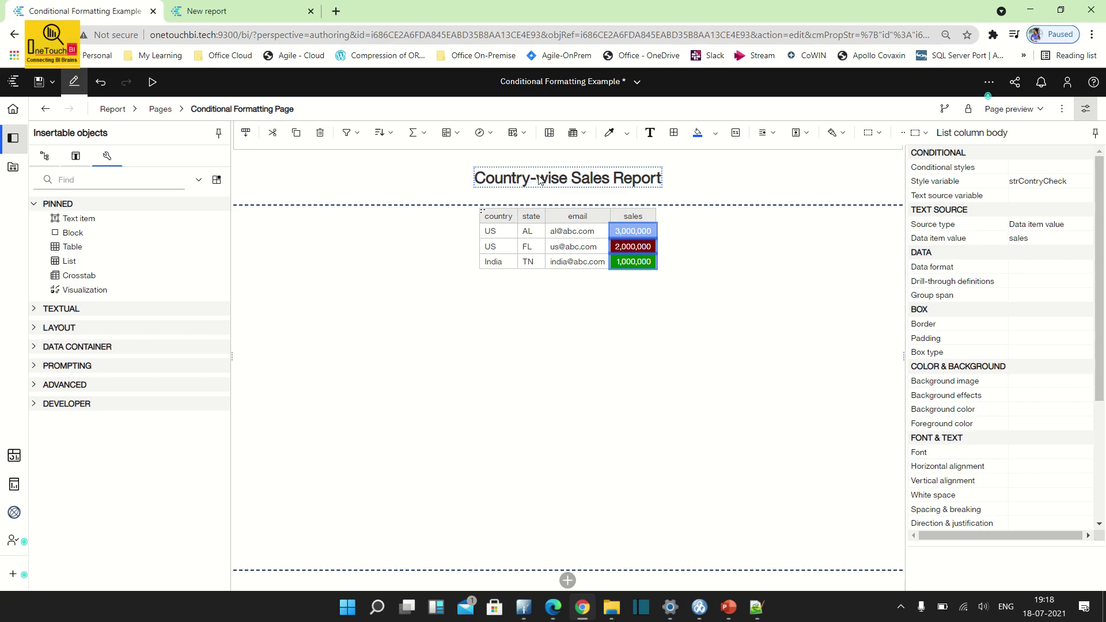
pyautogui.click(541, 181)
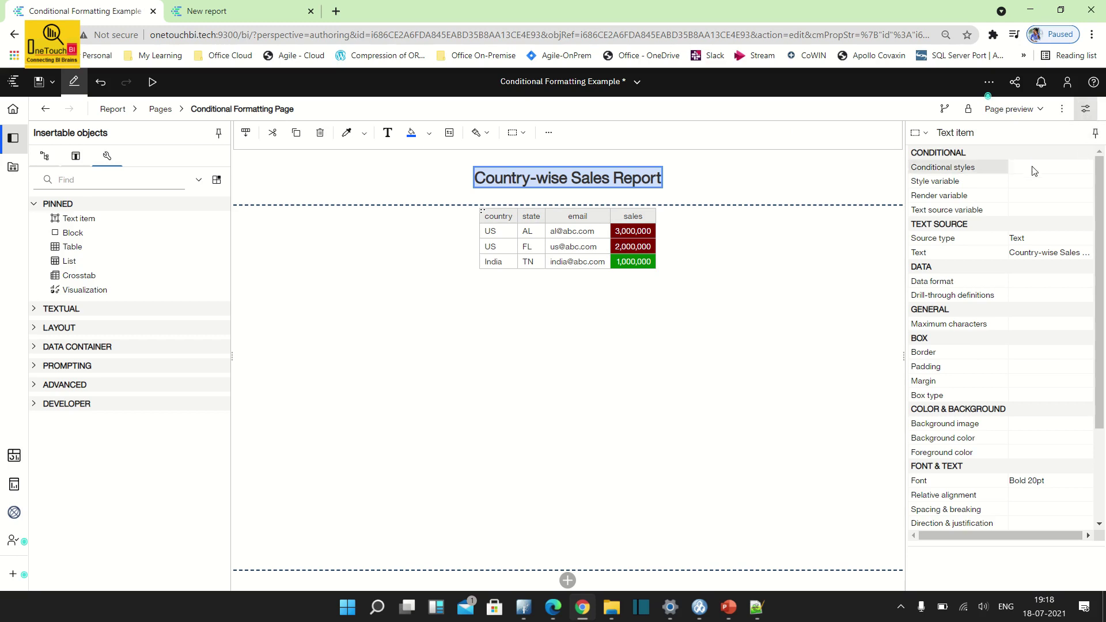
pyautogui.click(1080, 185)
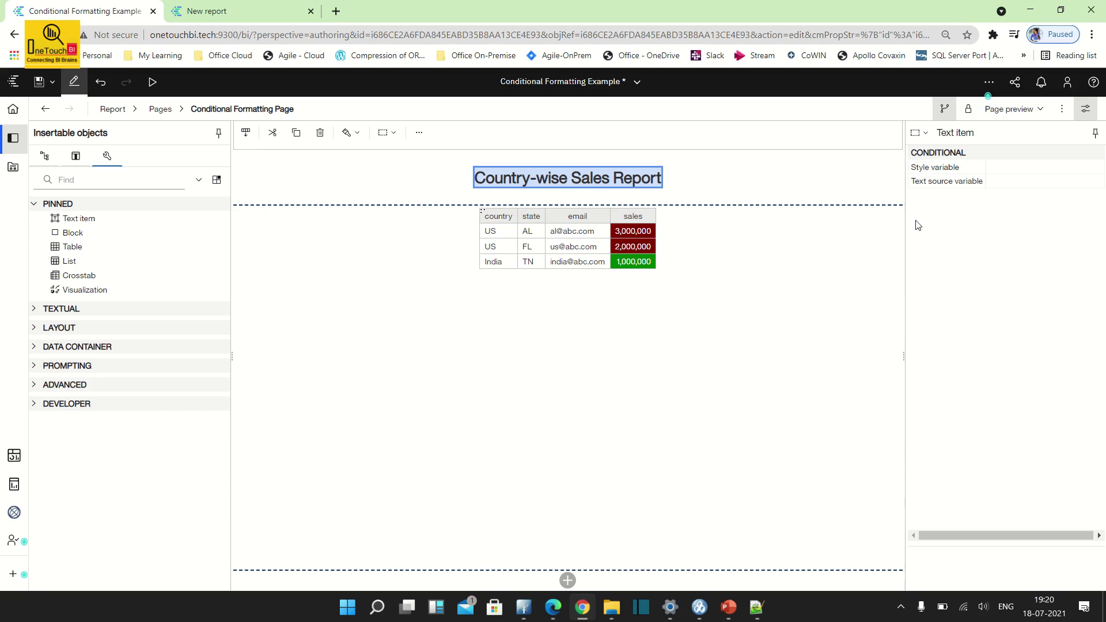
# Set the report title's Text source variable to langReportTitle, keeping English and Japanese
pyautogui.click(1086, 185)
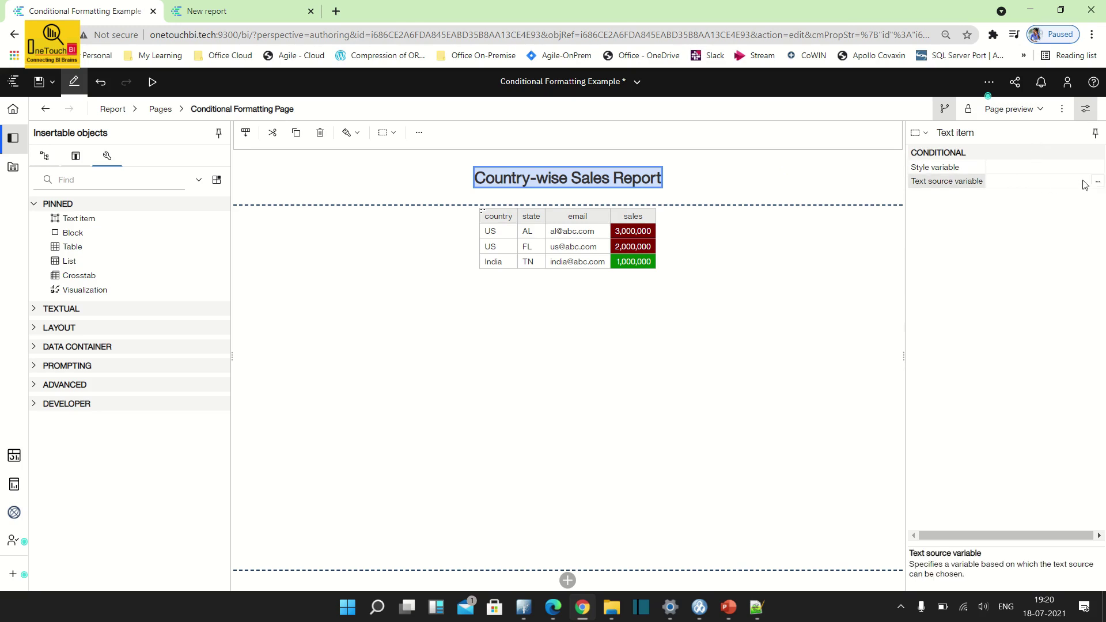
pyautogui.click(1097, 182)
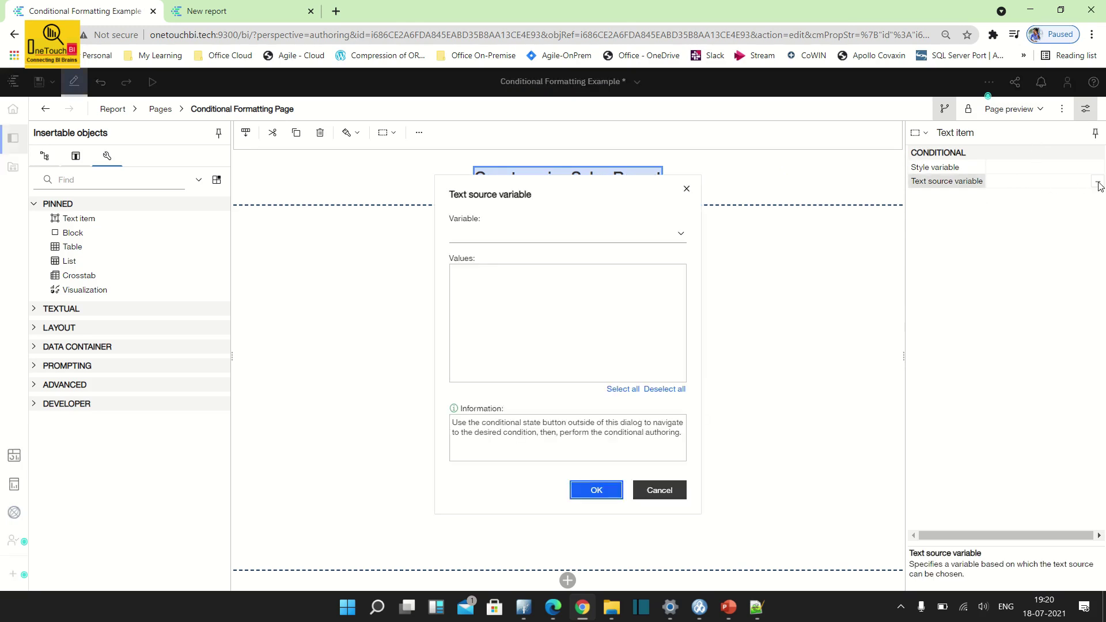
pyautogui.click(573, 238)
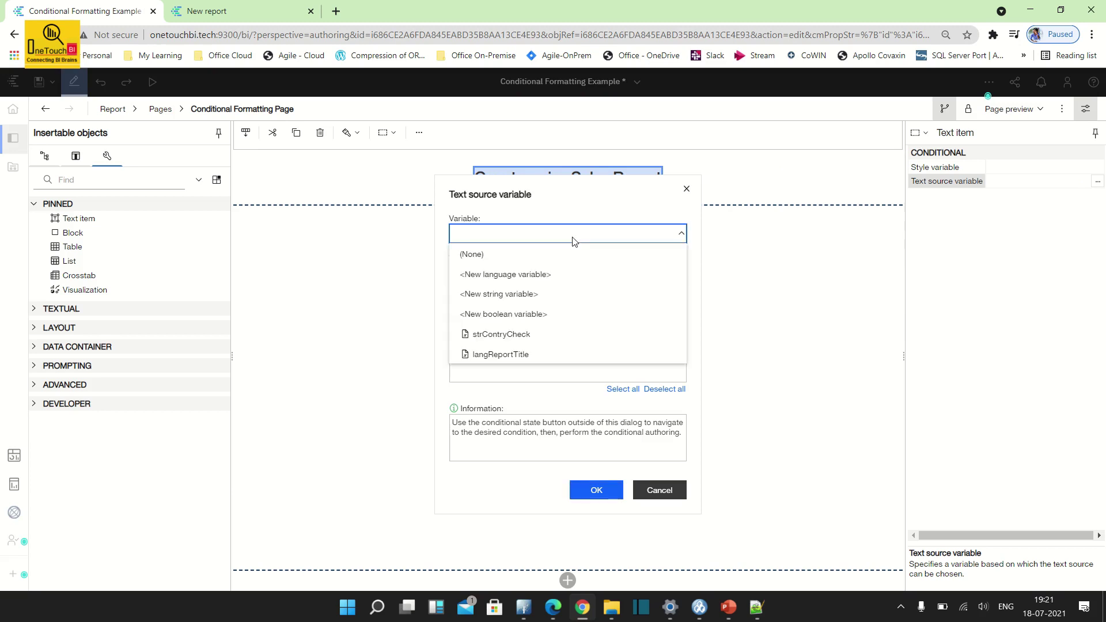
pyautogui.click(501, 354)
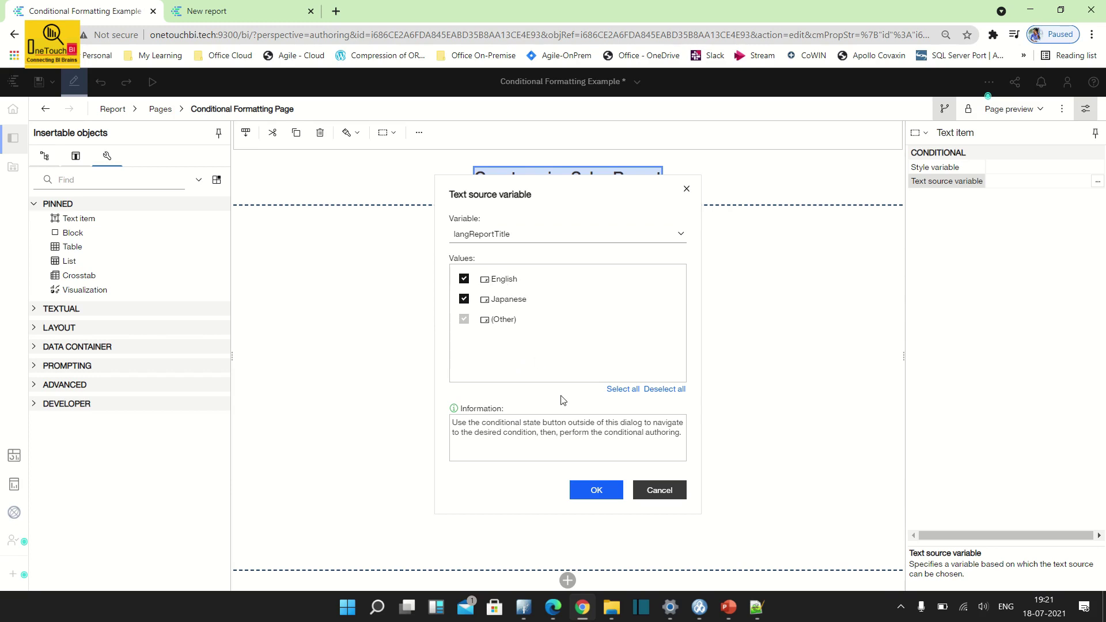
pyautogui.click(604, 497)
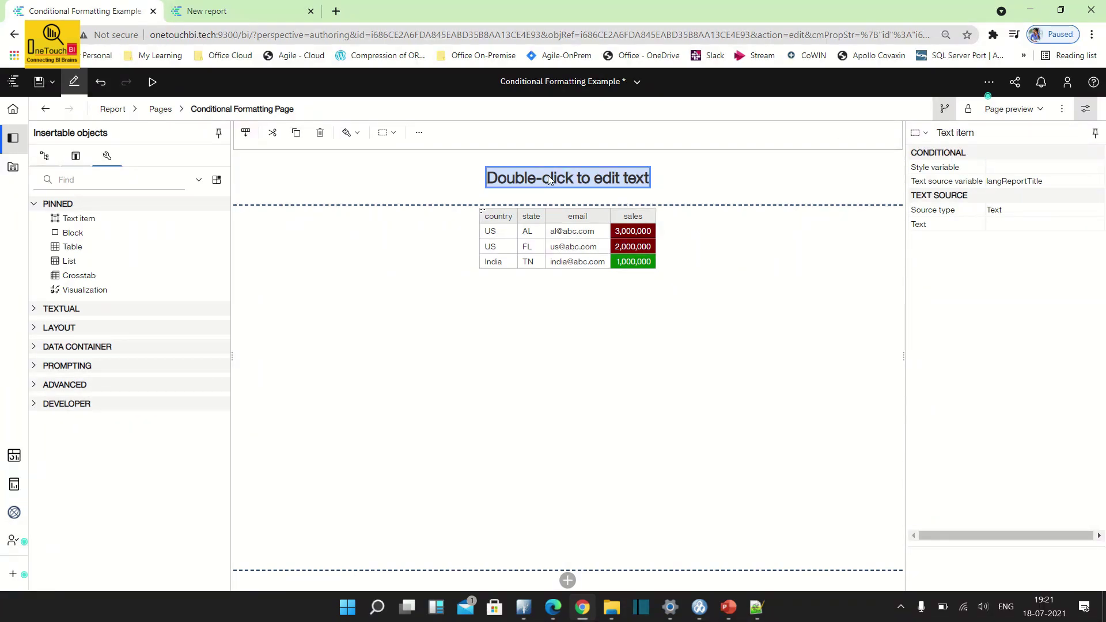
# For the English state, set the title text to 'Country-wise Sales Report'
pyautogui.click(945, 110)
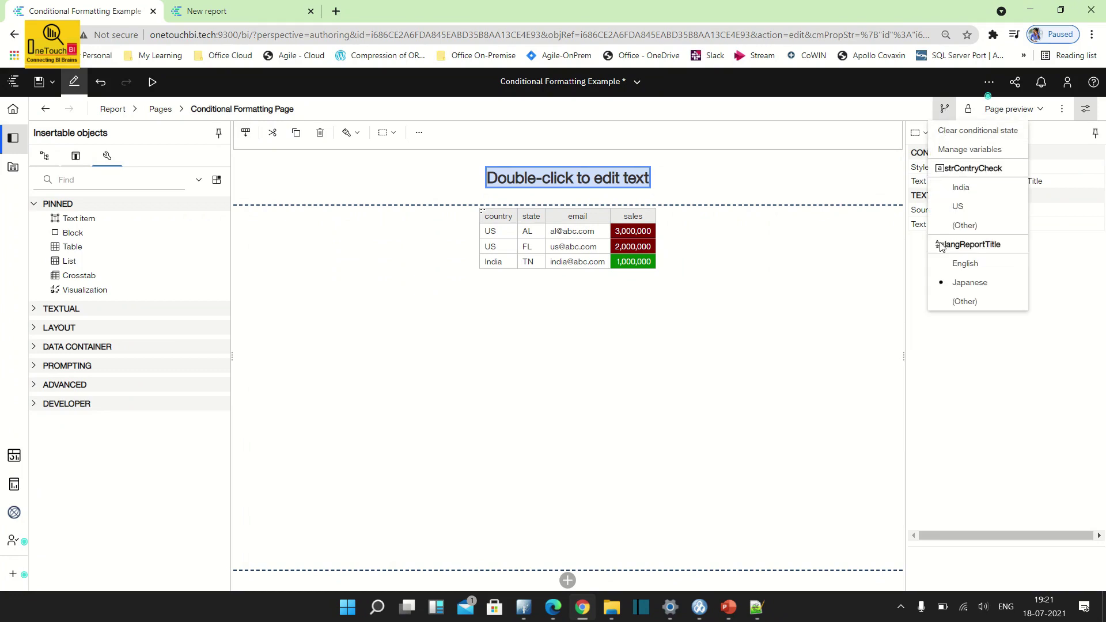
pyautogui.click(970, 265)
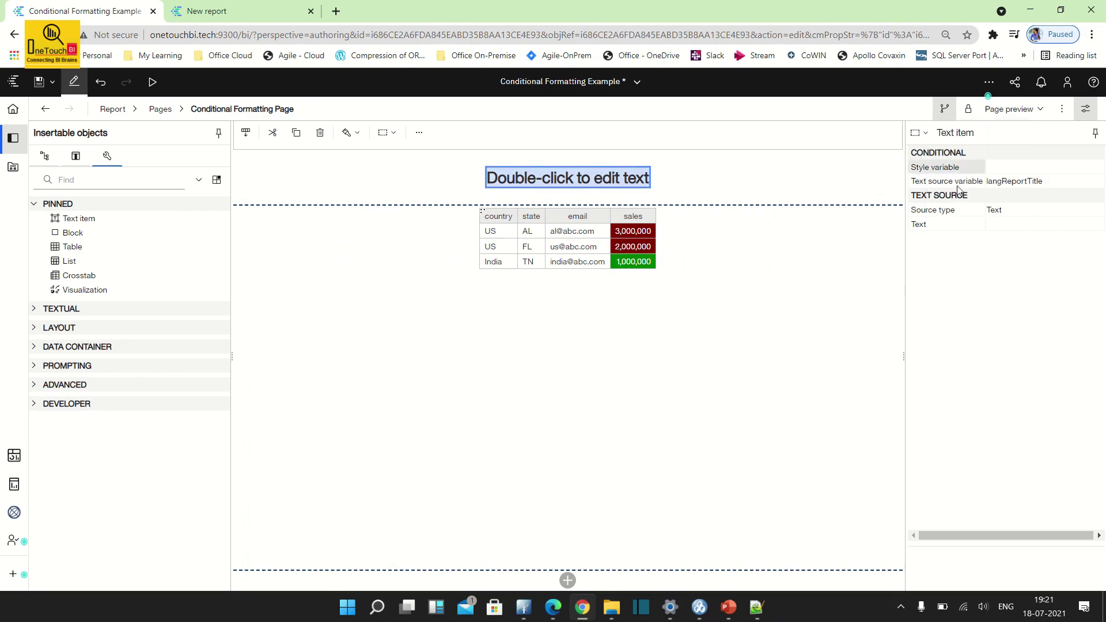
pyautogui.doubleClick(587, 177)
pyautogui.write('Cou')
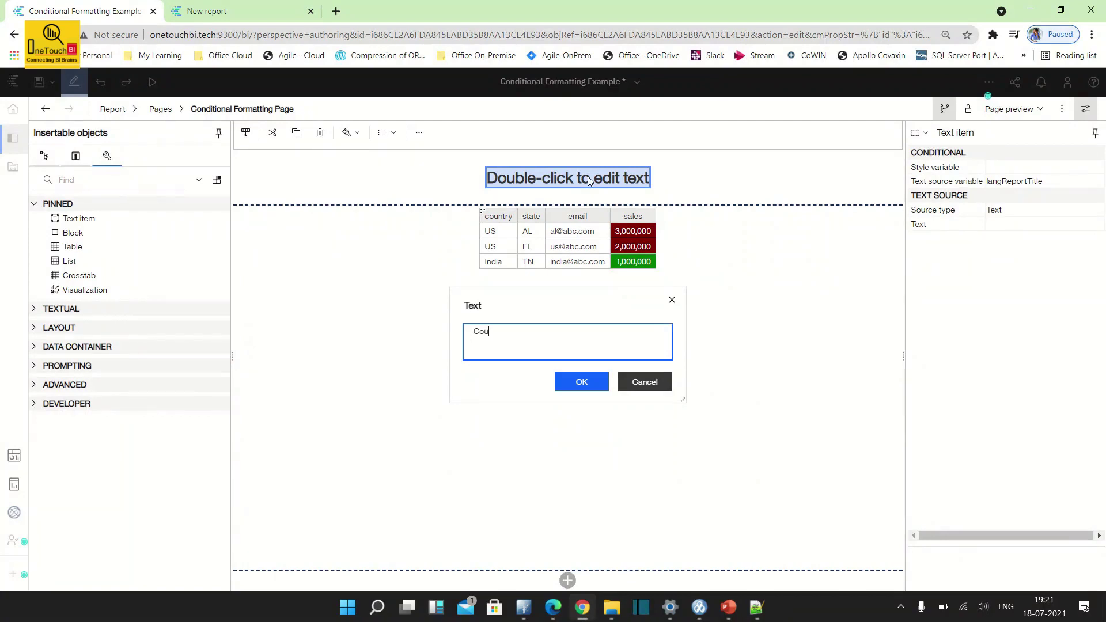
pyautogui.write('ntry-wise Sales Report')
pyautogui.click(582, 383)
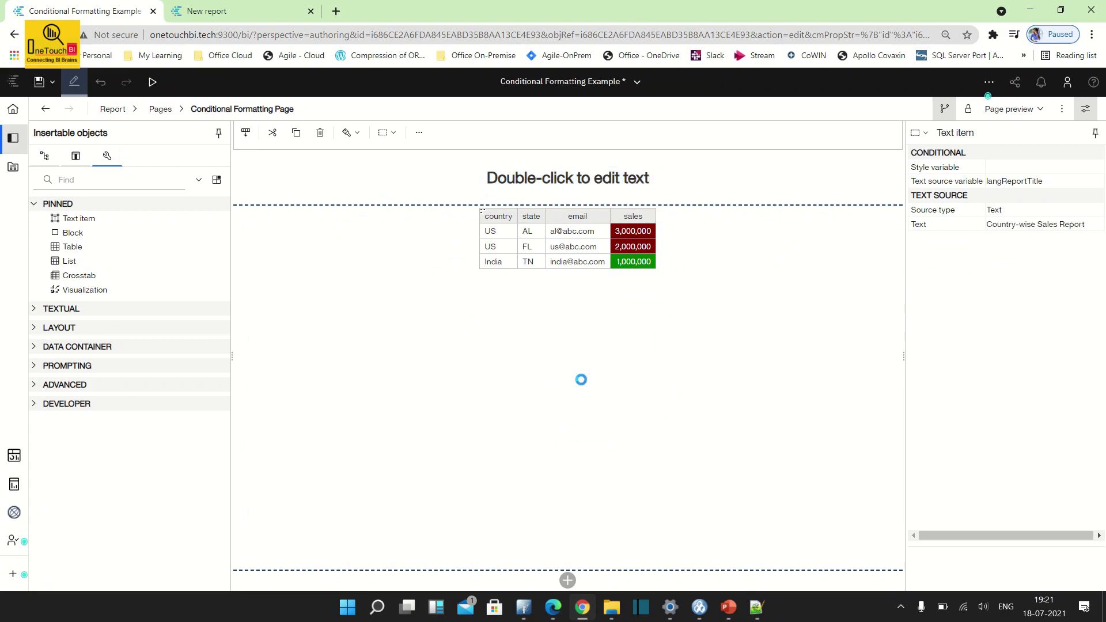
# Switch the conditional state to Japanese and start editing the title text
pyautogui.click(945, 109)
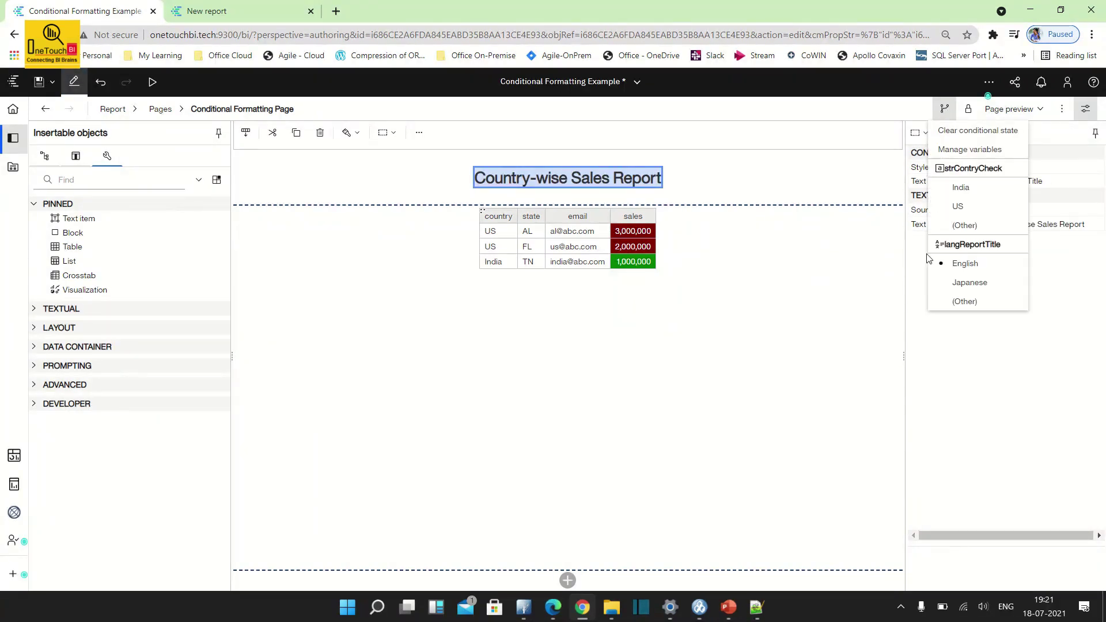
pyautogui.click(977, 282)
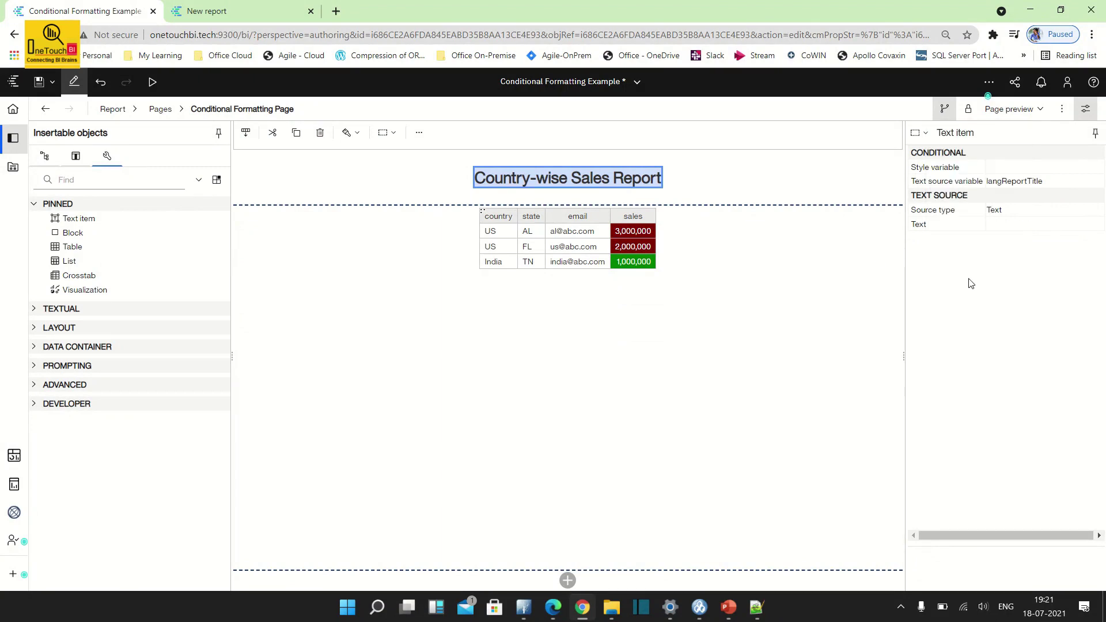
pyautogui.doubleClick(607, 176)
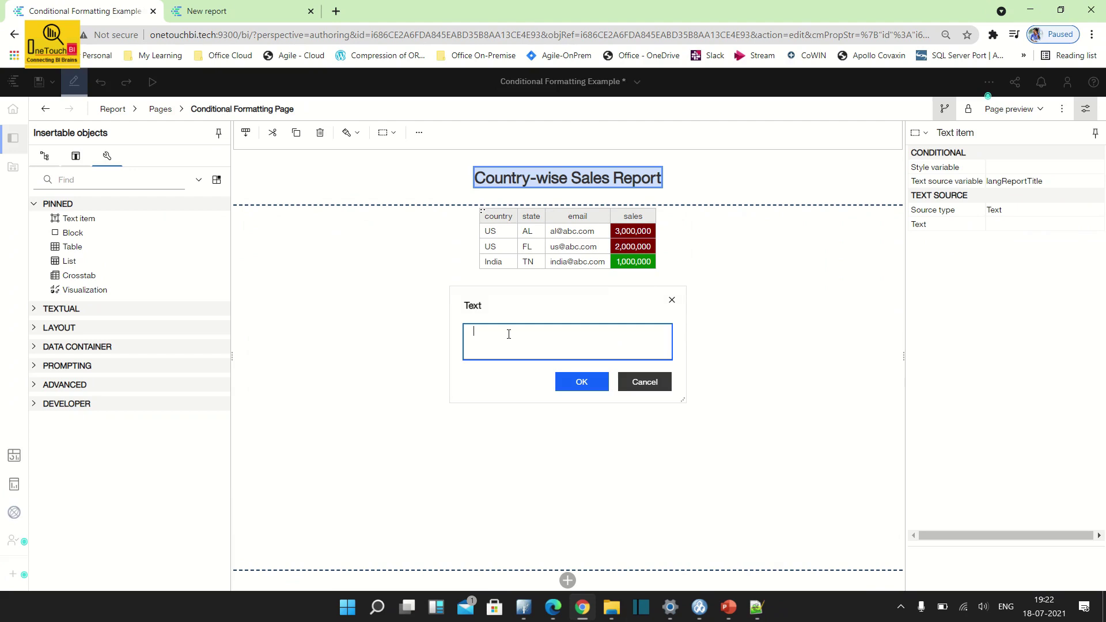
# In a new tab, translate 'Country-wise Sales Report' to Japanese in Google Translate and copy the result
pyautogui.click(336, 15)
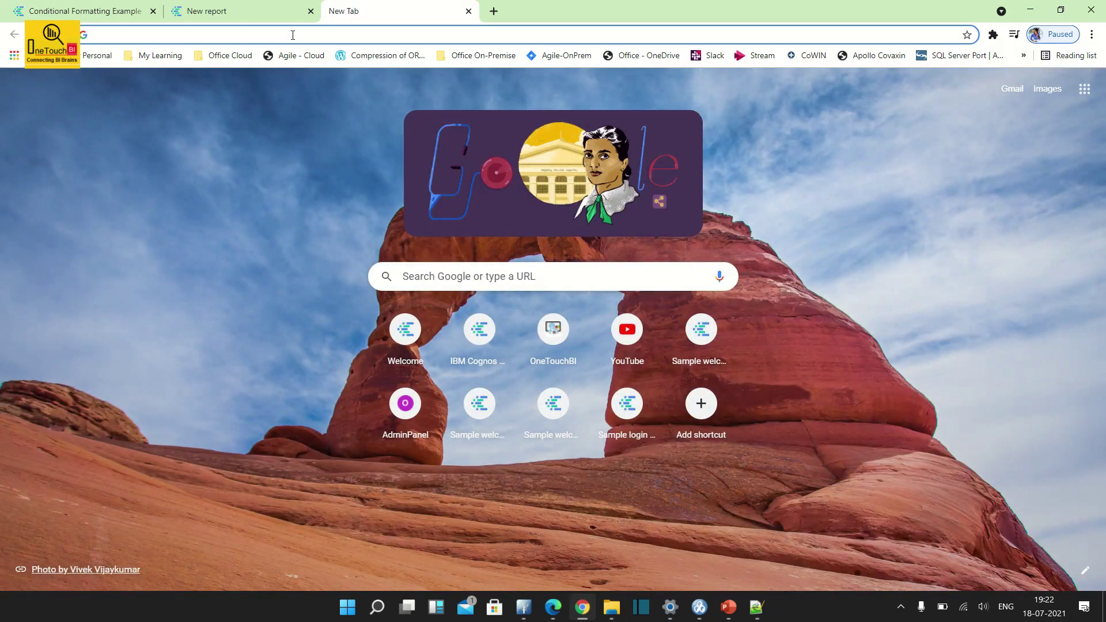
pyautogui.write('goo')
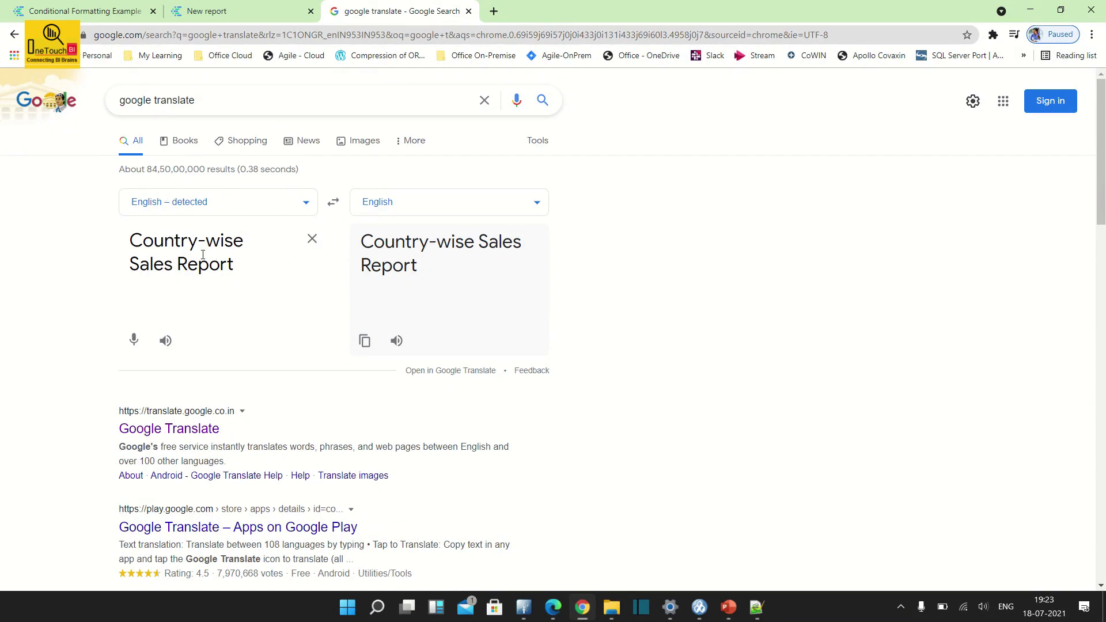
pyautogui.click(540, 202)
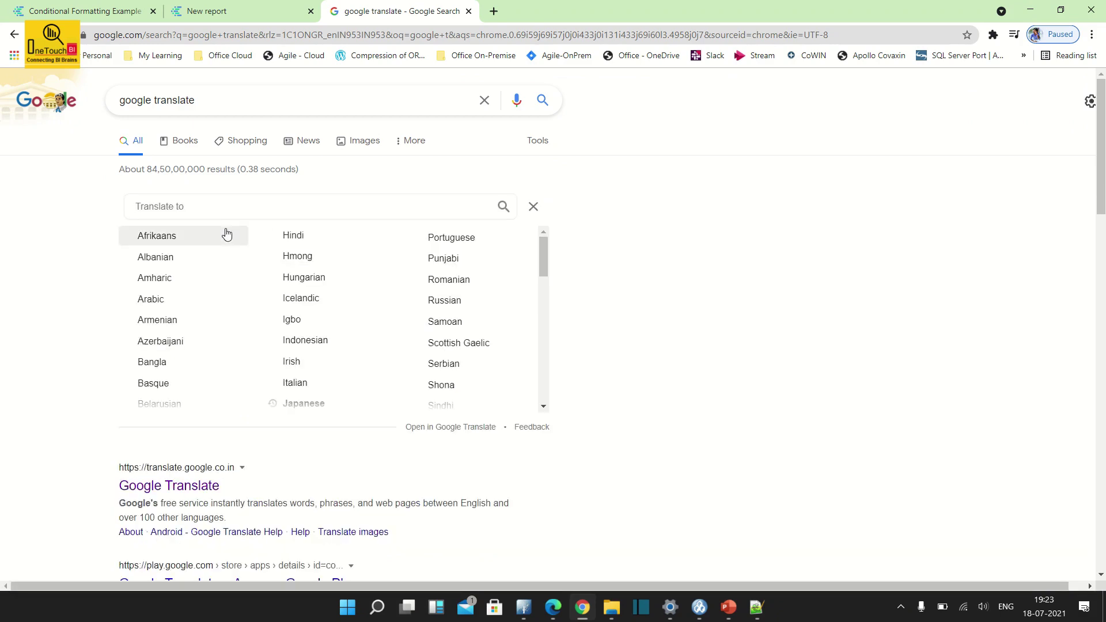
pyautogui.click(205, 207)
pyautogui.write('japa')
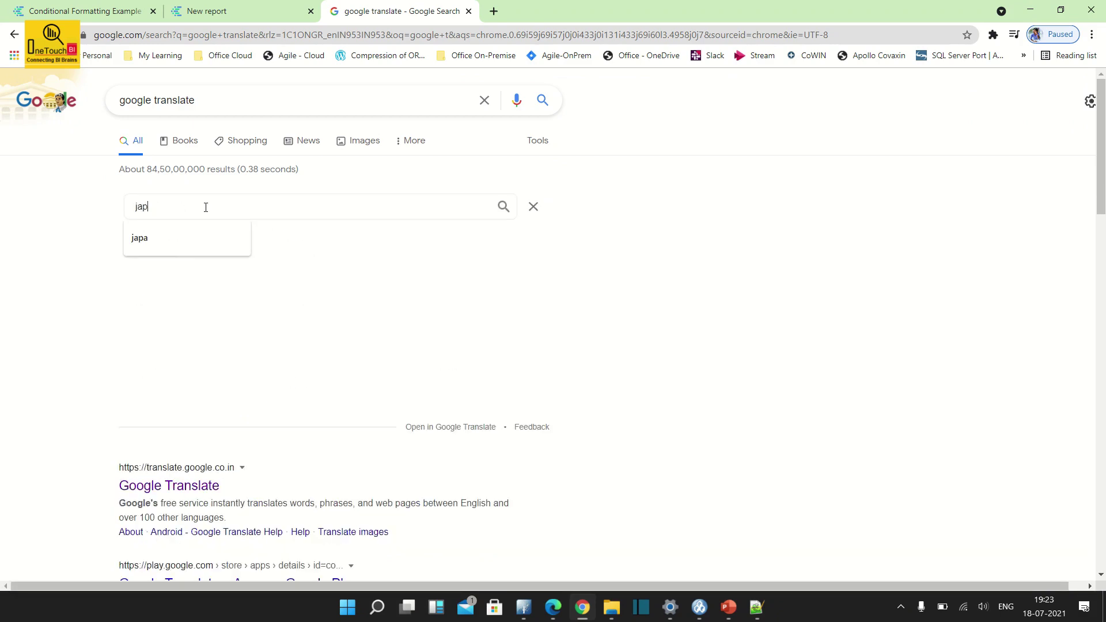
pyautogui.click(171, 237)
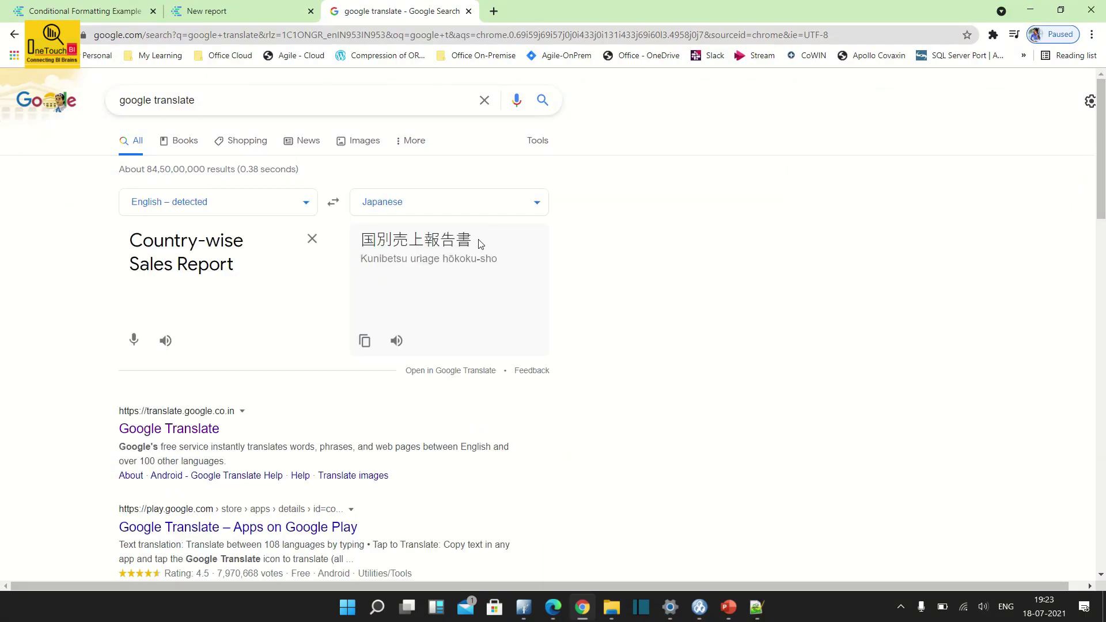
pyautogui.moveTo(481, 244); pyautogui.dragTo(361, 242)
pyautogui.hotkey('ctrl', 'c')
pyautogui.scroll(-1, 486, 218)
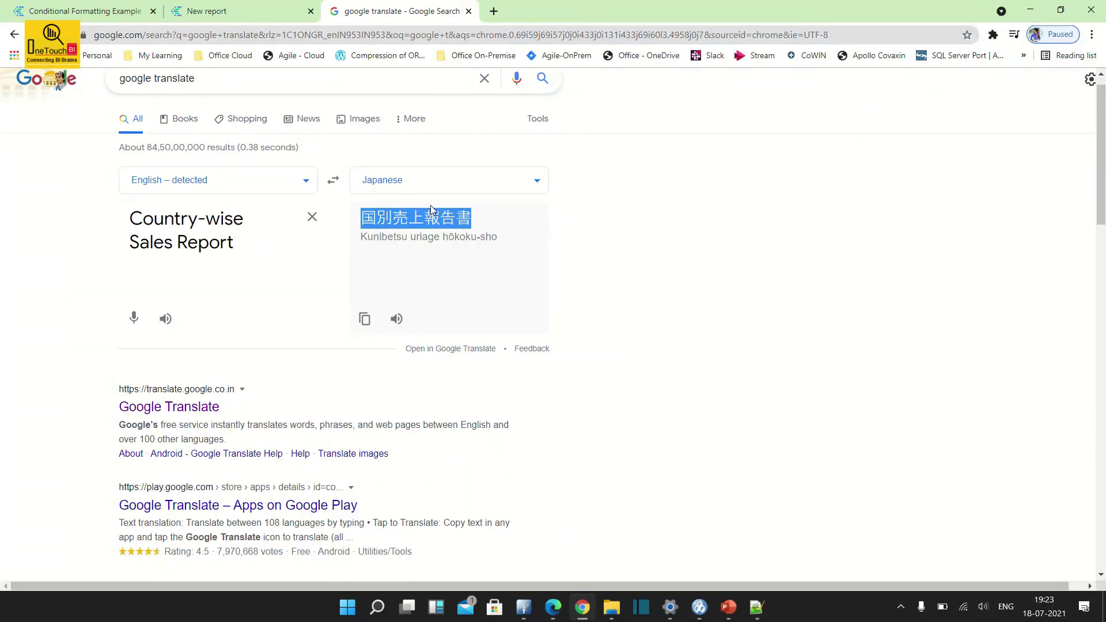
# Paste 国別売上報告書 as the report title text in Cognos and confirm it
pyautogui.click(101, 13)
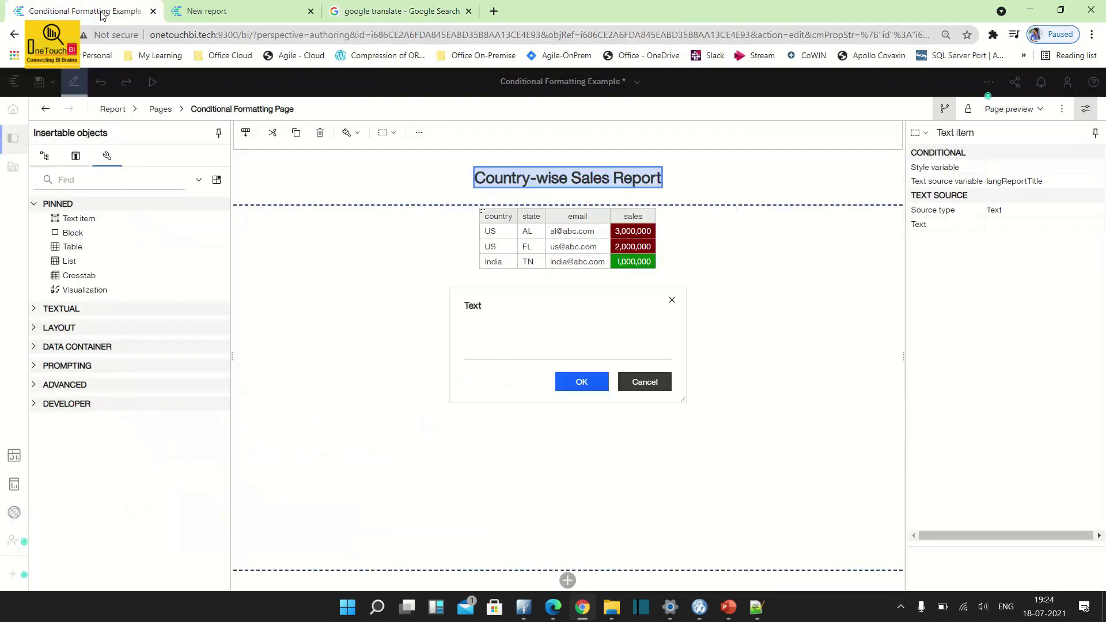
pyautogui.click(525, 349)
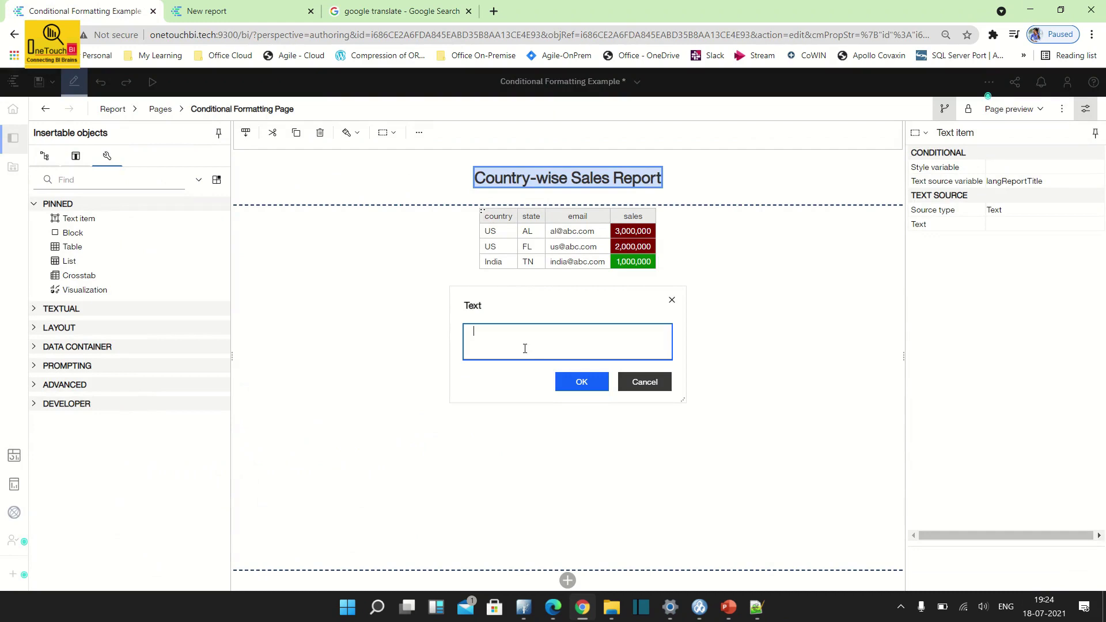
pyautogui.hotkey('ctrl', 'v')
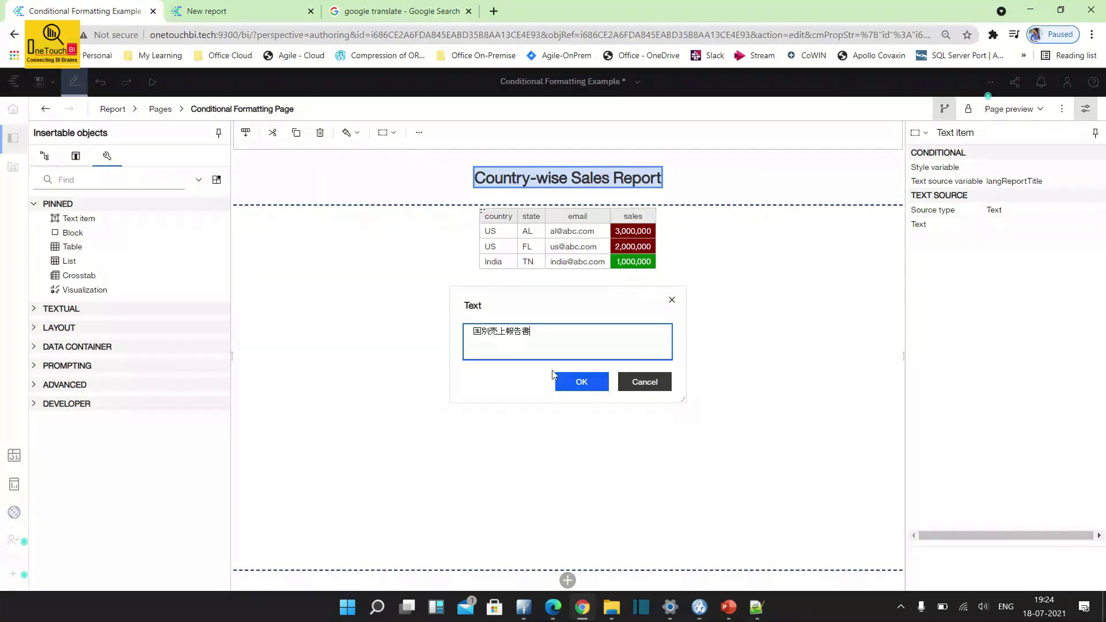
pyautogui.click(583, 383)
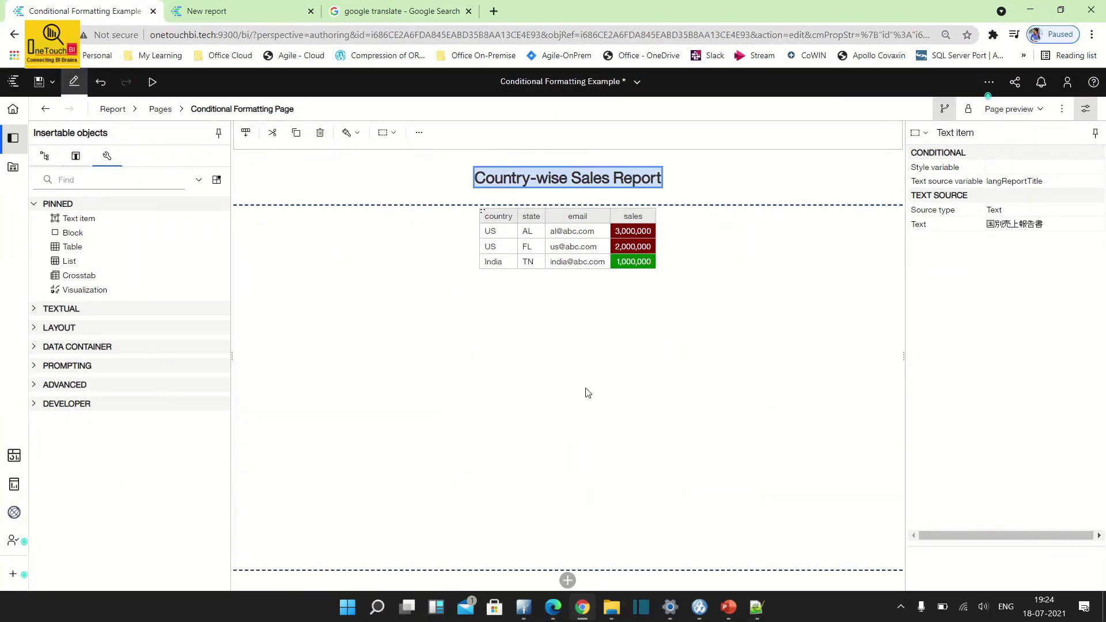
pyautogui.click(587, 392)
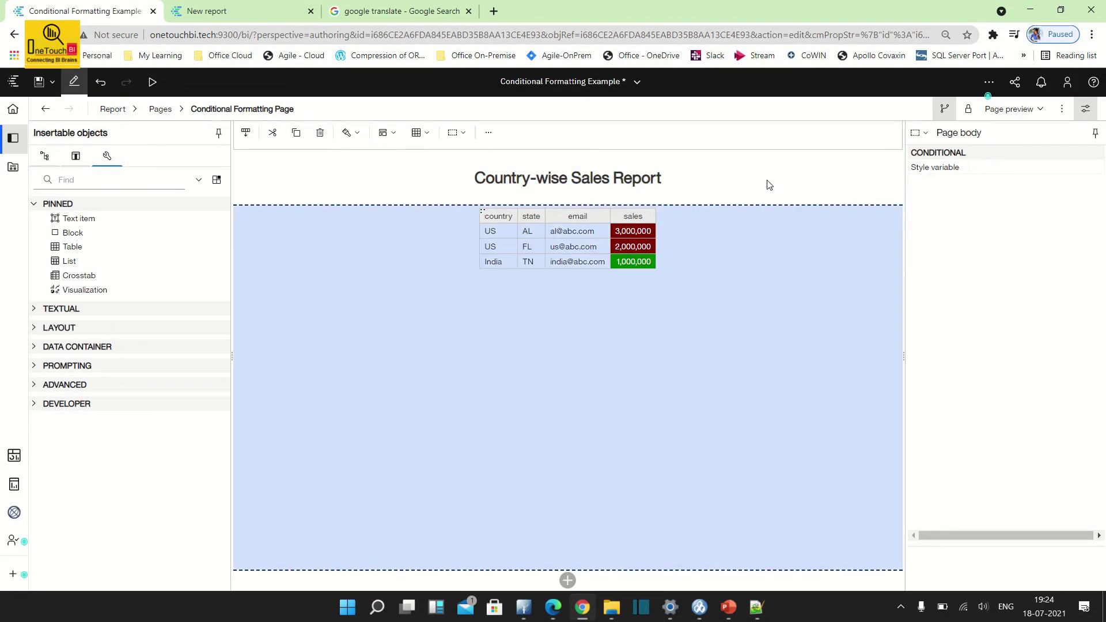
# Save the Conditional Formatting Example report, close it, and show Team content
pyautogui.click(40, 83)
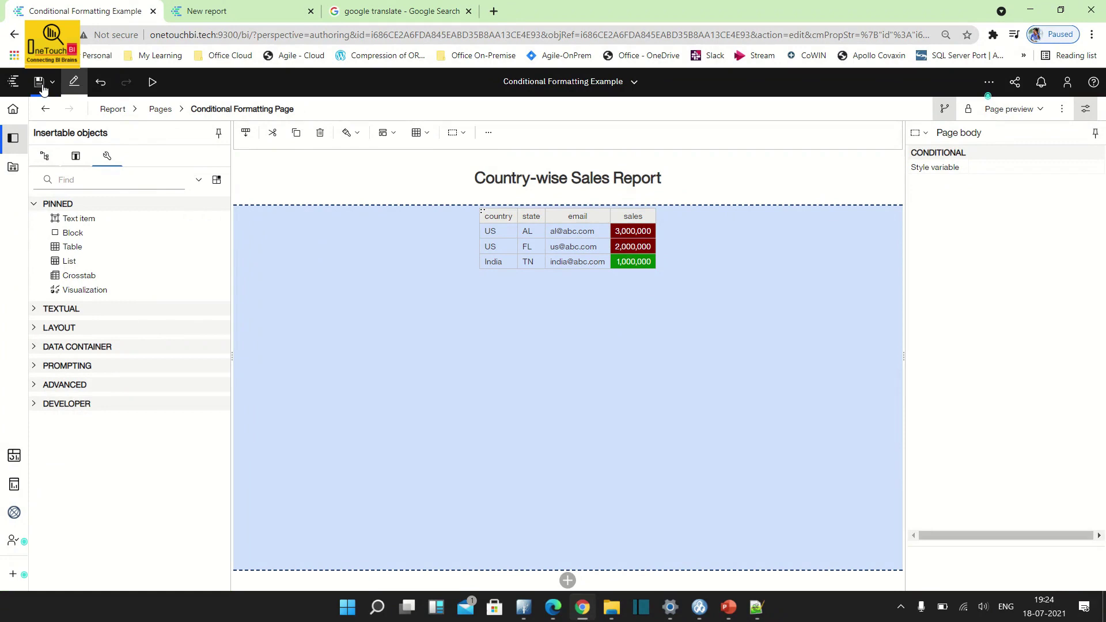
pyautogui.click(634, 82)
pyautogui.click(674, 140)
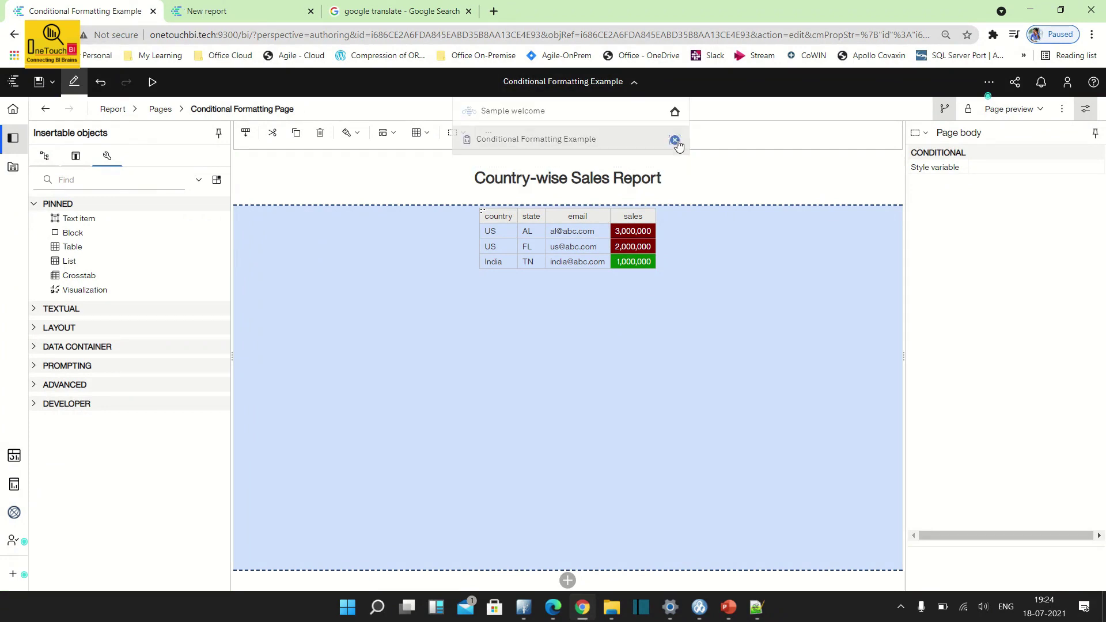
pyautogui.click(66, 198)
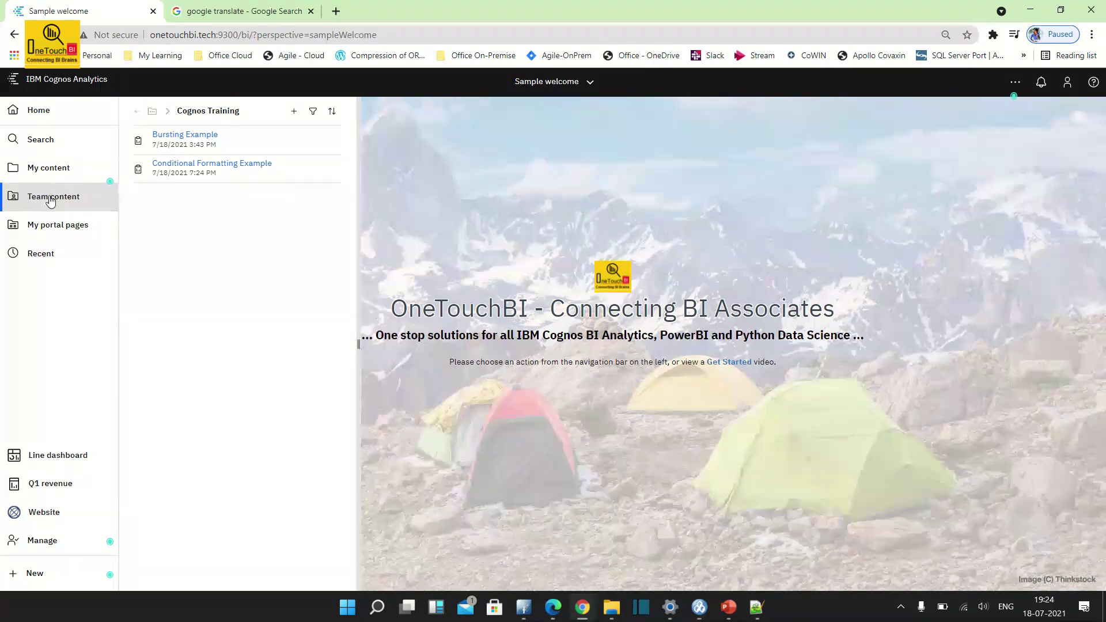
# In Conditional Formatting Example's advanced properties, try 'View most recent report', then restore 'Run the report'
pyautogui.moveTo(259, 169)
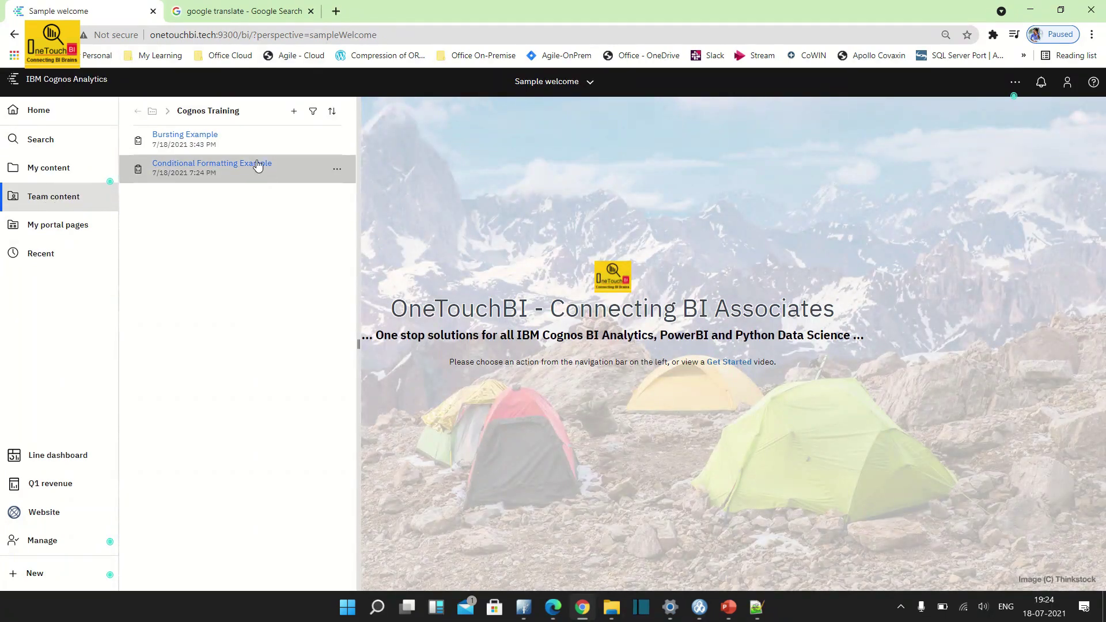
pyautogui.click(337, 173)
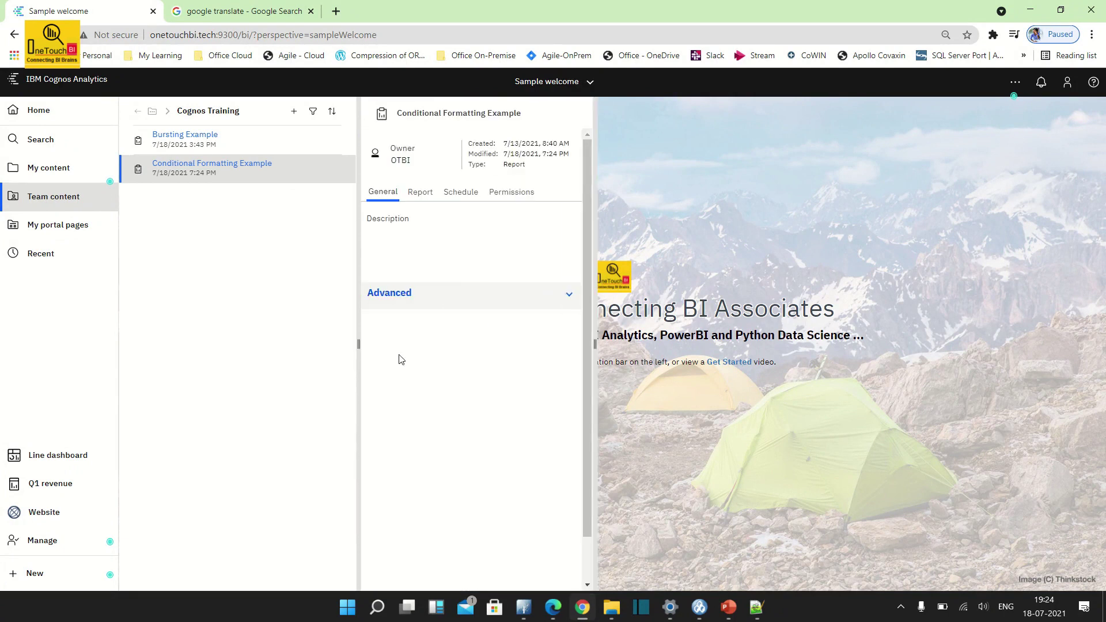
pyautogui.click(421, 194)
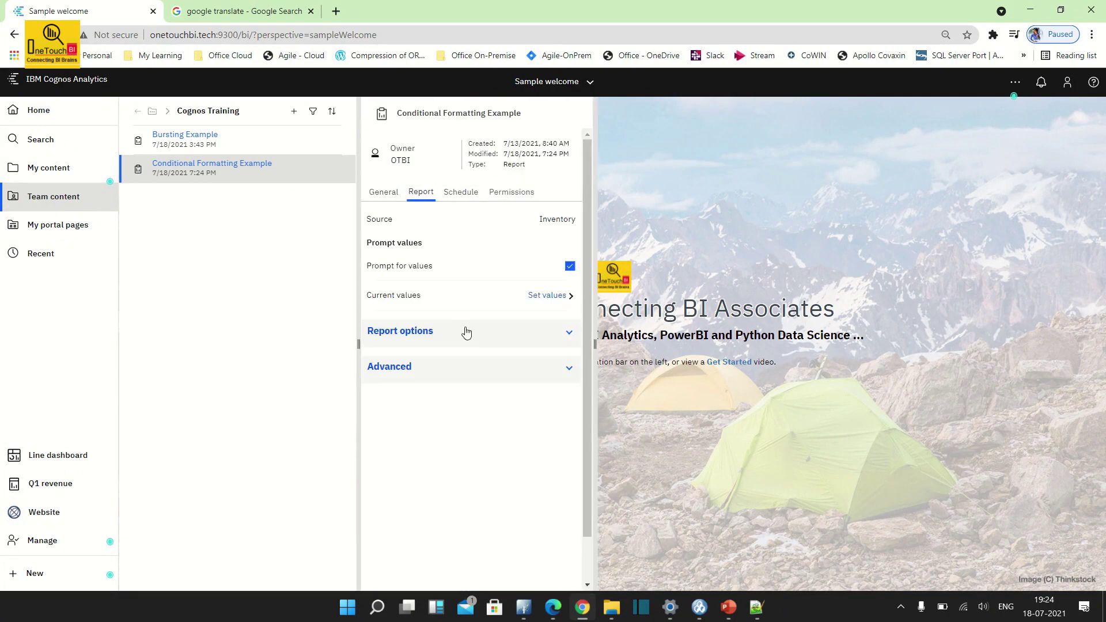
pyautogui.click(458, 373)
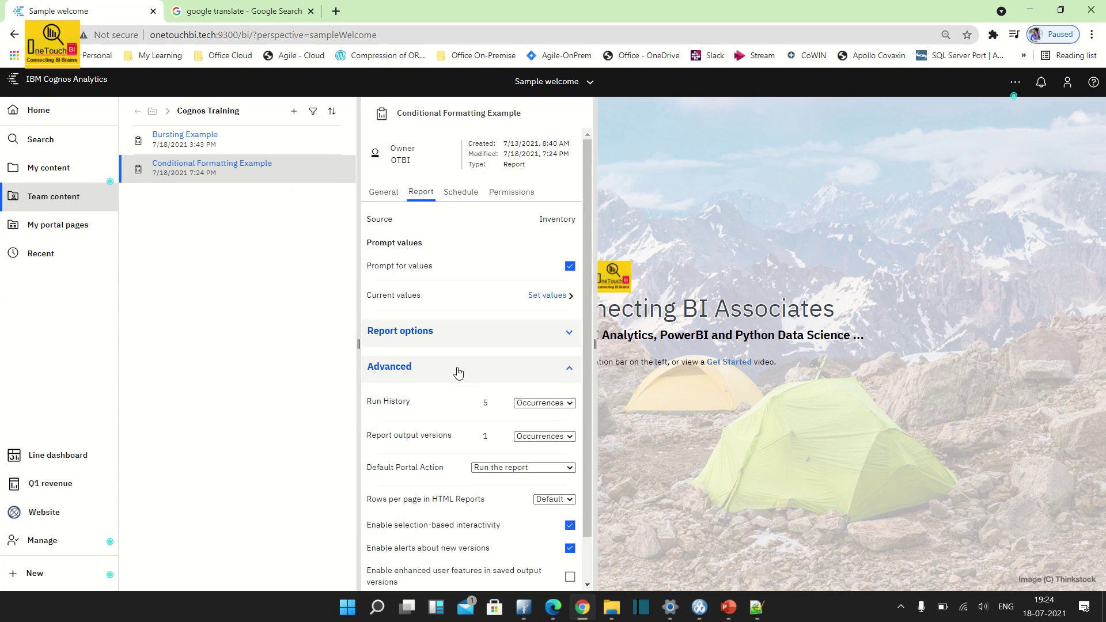
pyautogui.click(540, 467)
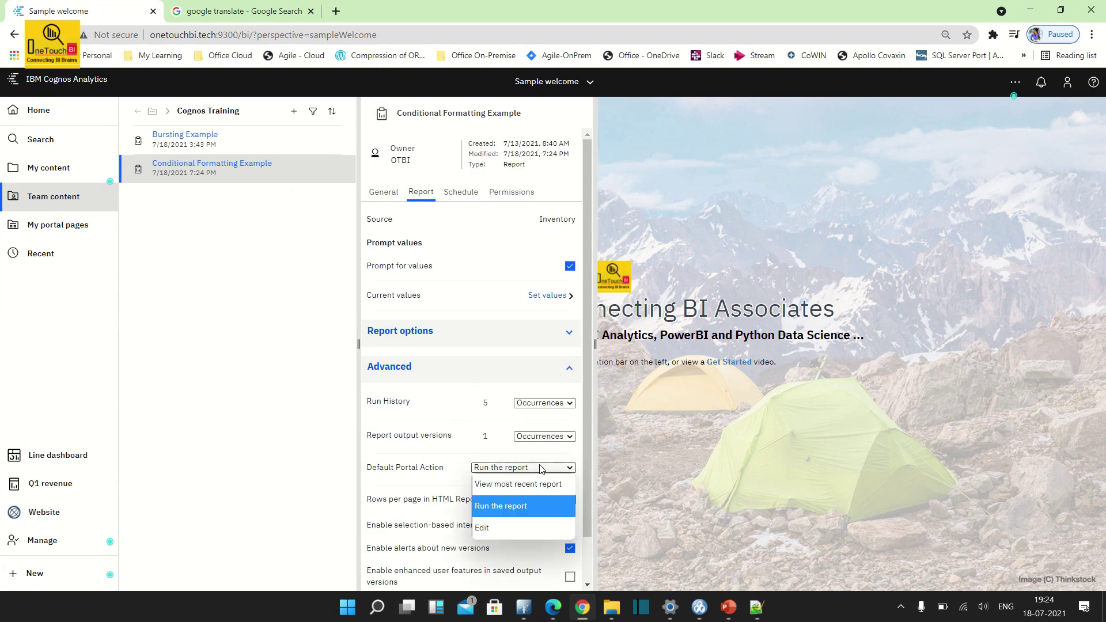
pyautogui.click(500, 490)
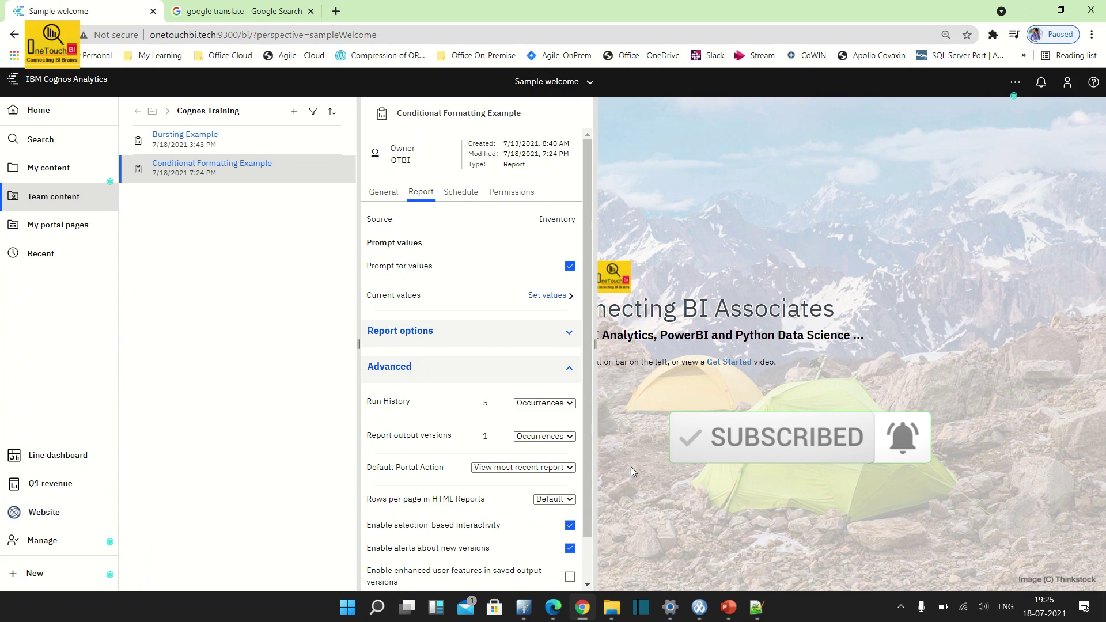
pyautogui.click(567, 468)
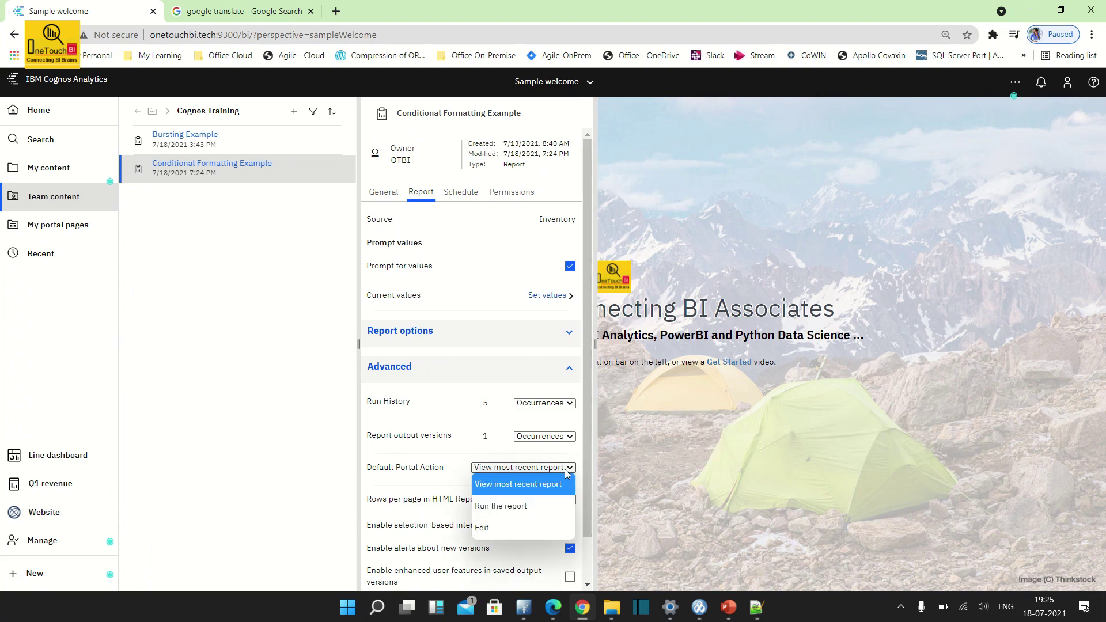
pyautogui.click(507, 509)
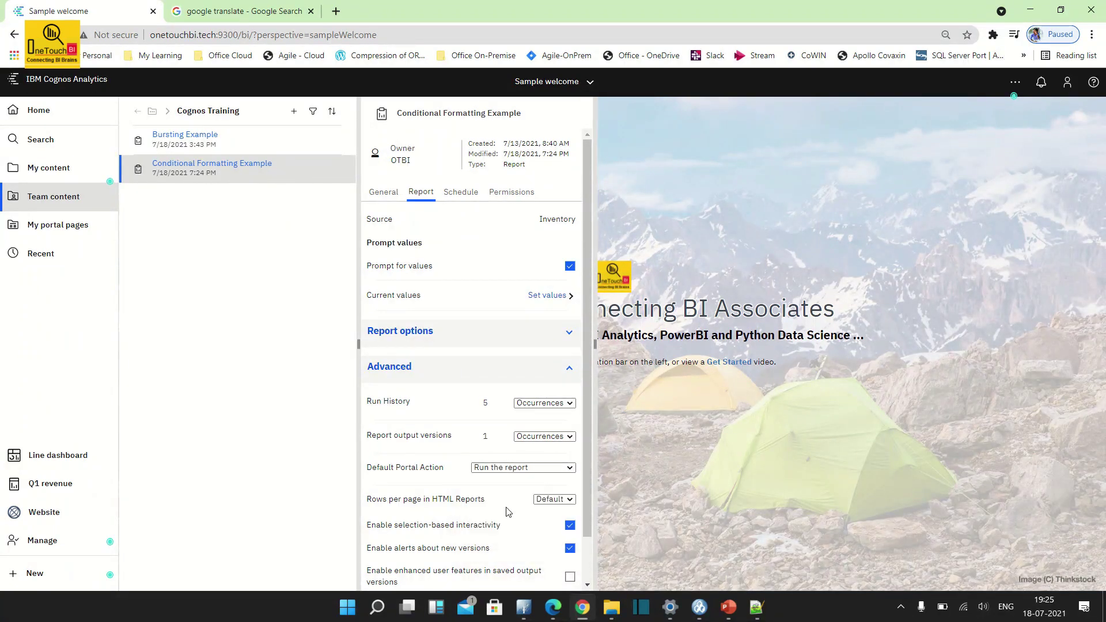
pyautogui.click(691, 436)
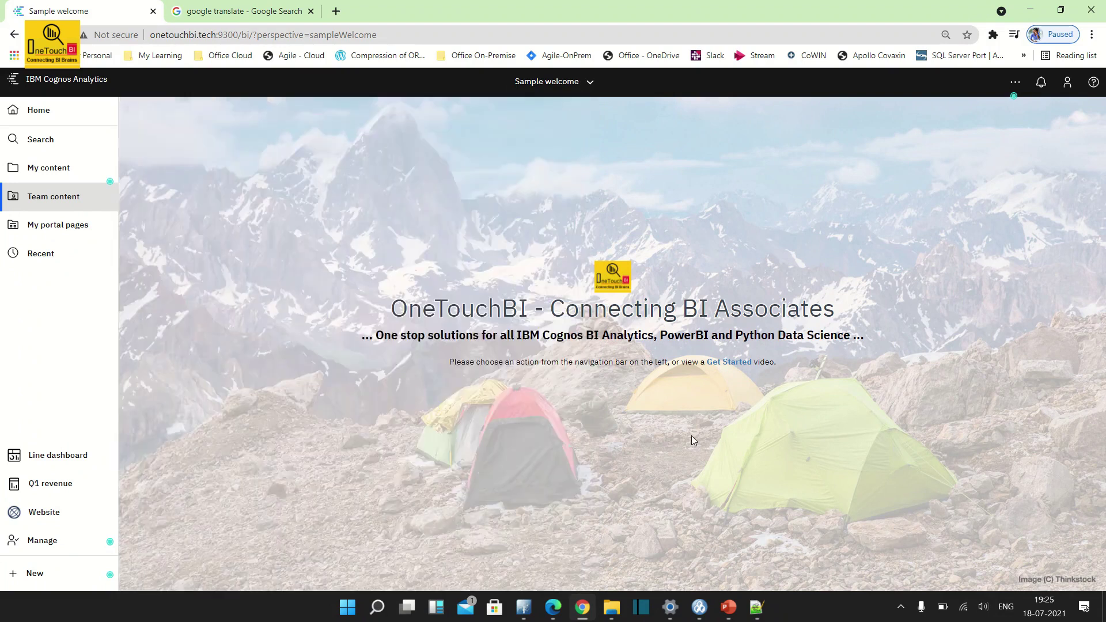
pyautogui.click(1067, 87)
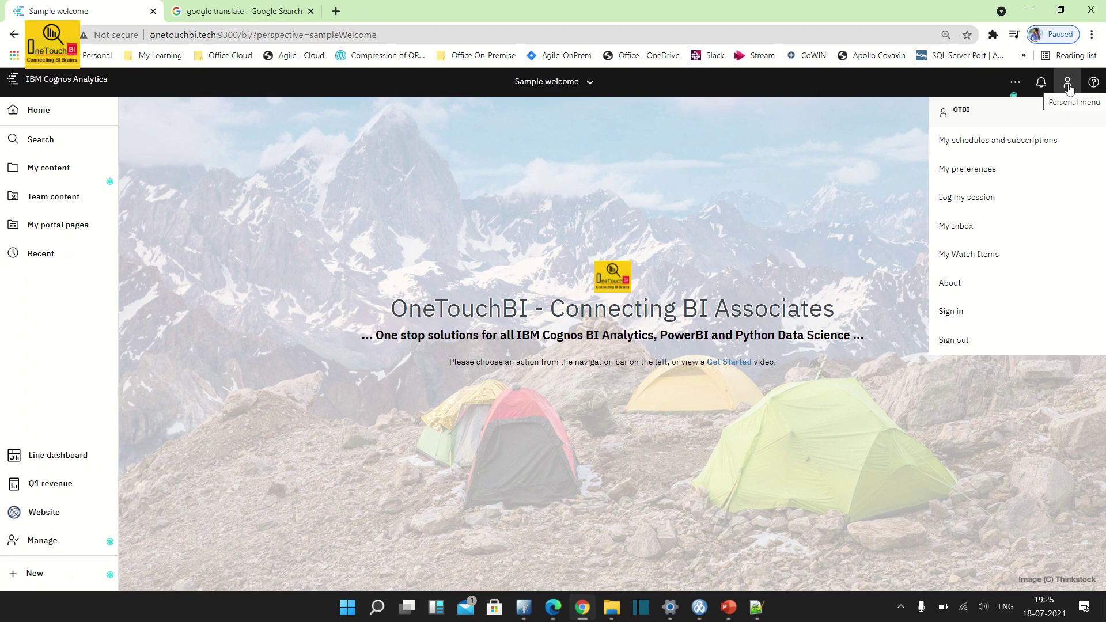
pyautogui.click(993, 172)
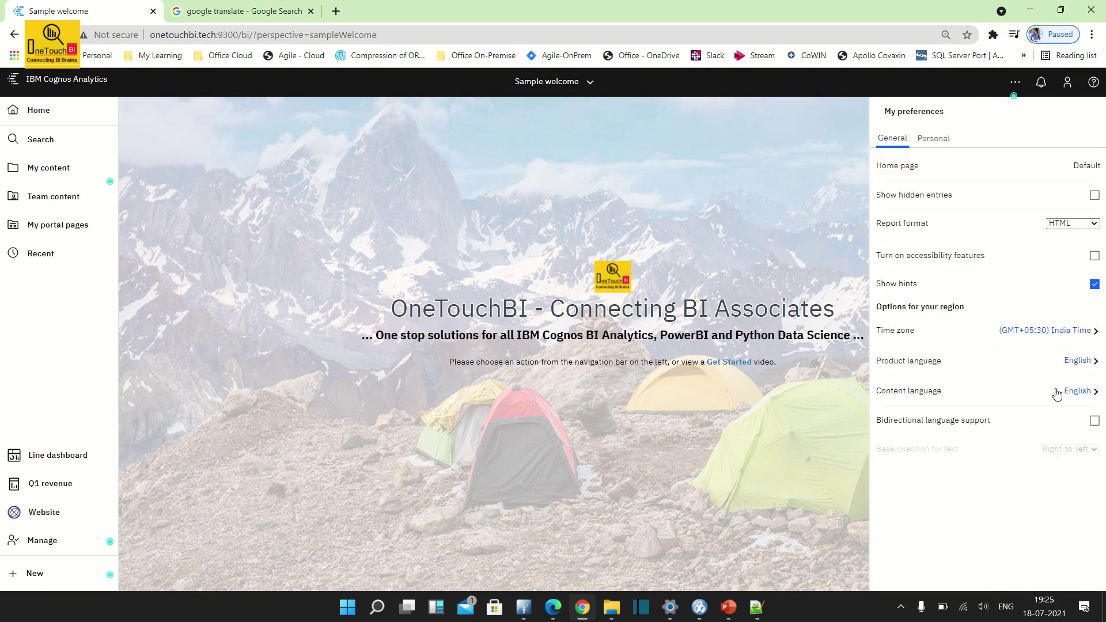
pyautogui.click(623, 208)
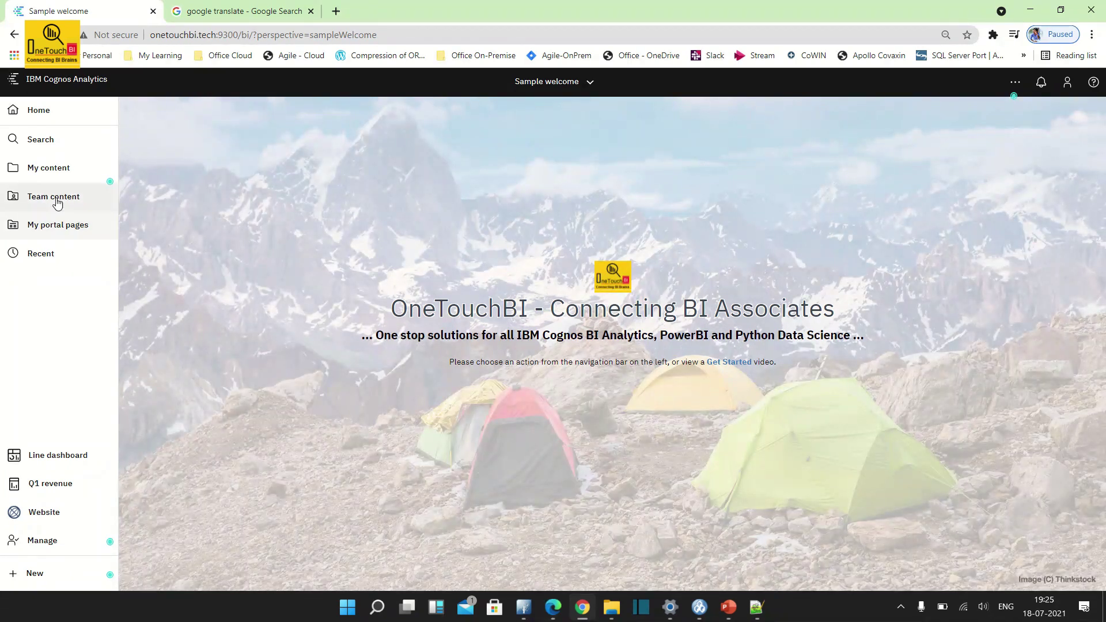
pyautogui.click(56, 202)
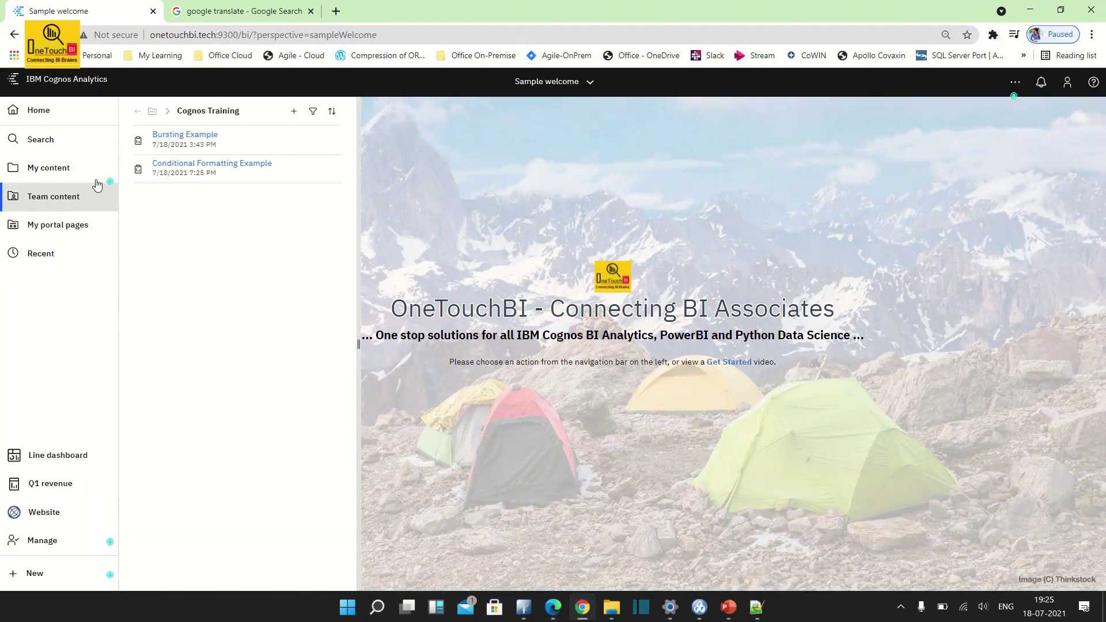
pyautogui.click(238, 167)
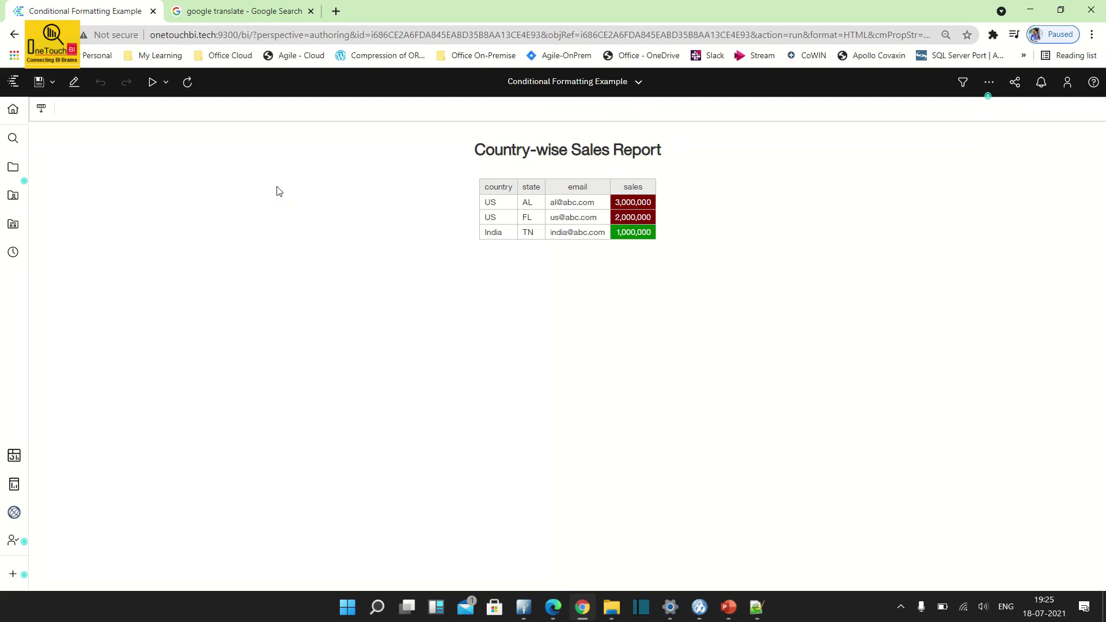
pyautogui.click(638, 82)
pyautogui.click(679, 141)
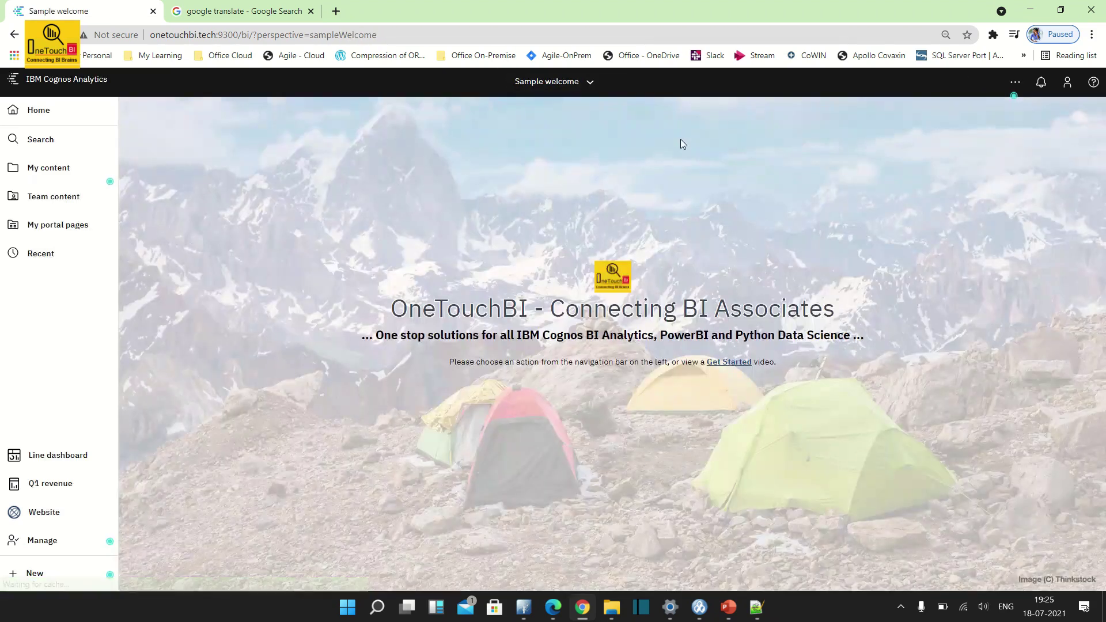
# Choose Japanese as the content language in My preferences and close the panel
pyautogui.click(1066, 84)
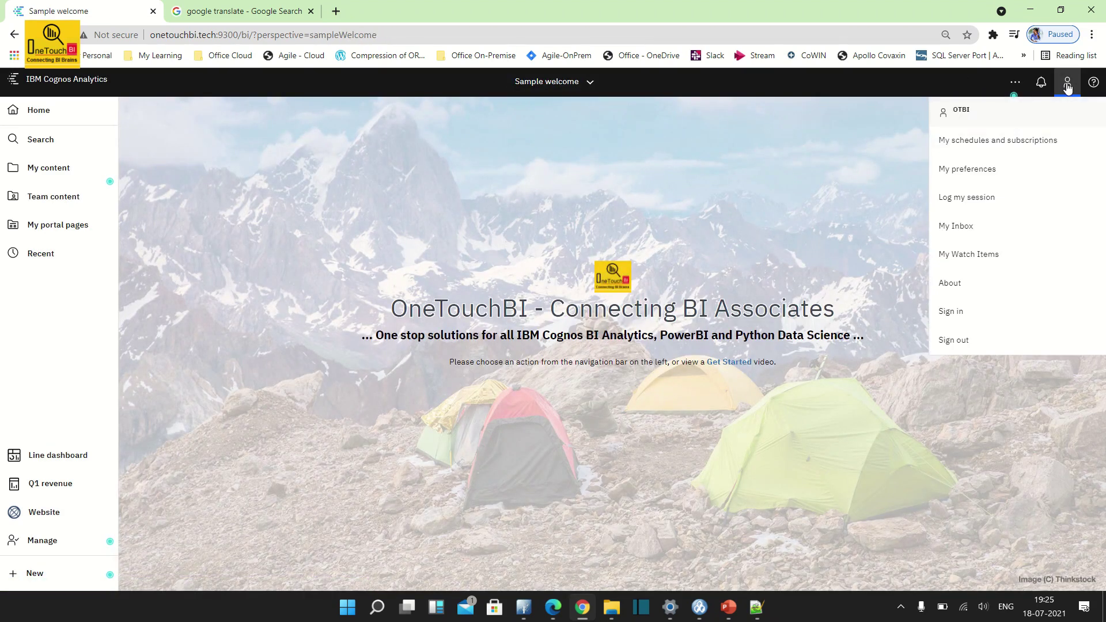
pyautogui.click(989, 170)
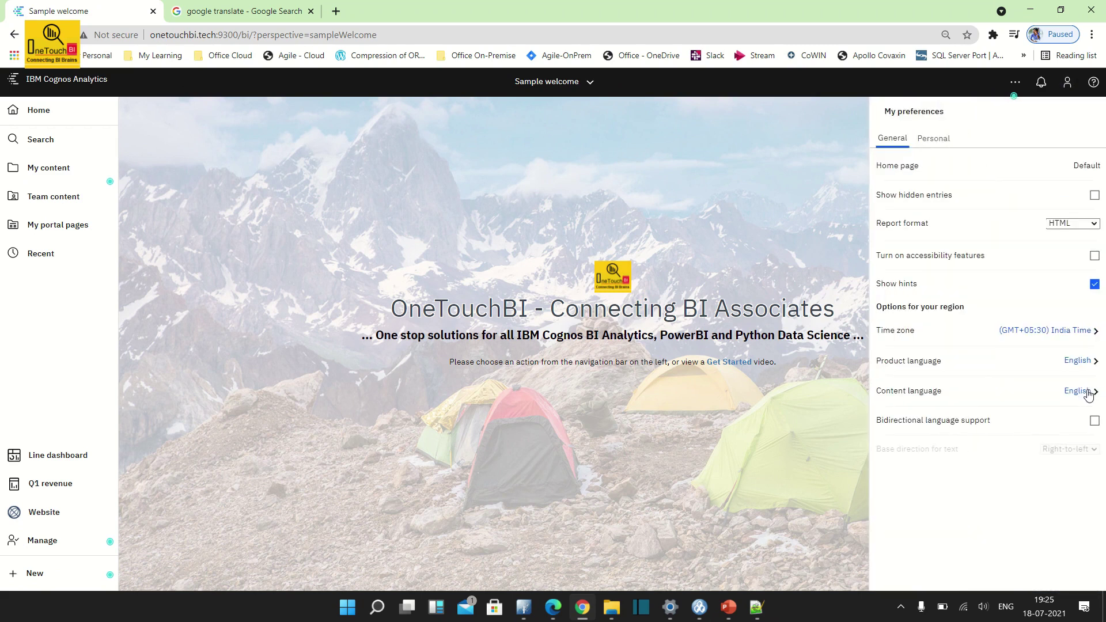
pyautogui.click(1062, 391)
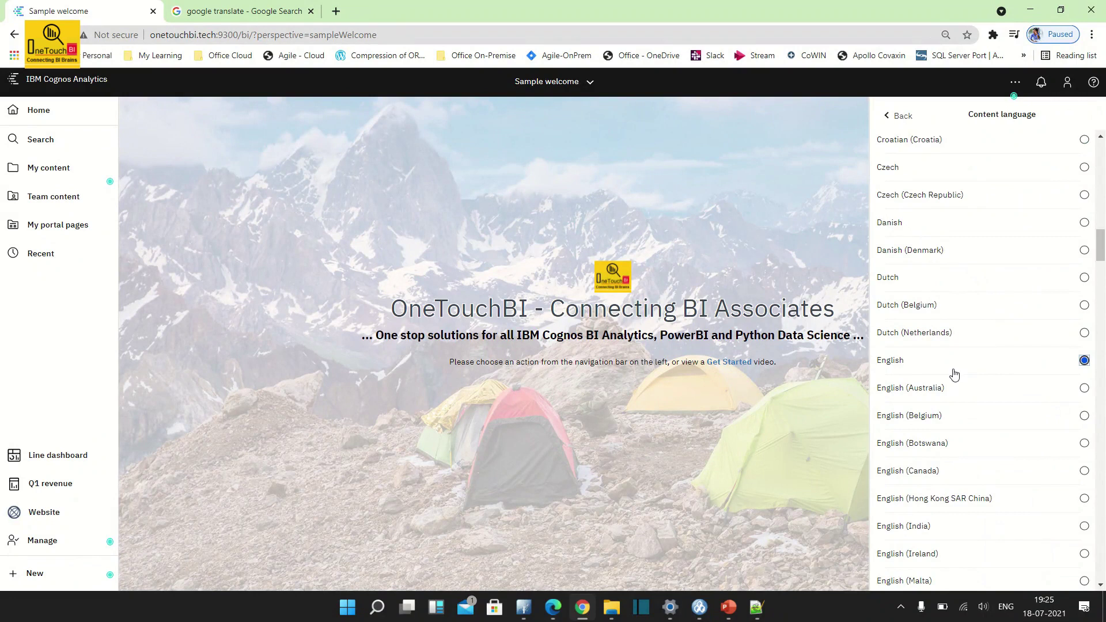
pyautogui.scroll(-10, 954, 375)
pyautogui.scroll(-10, 954, 376)
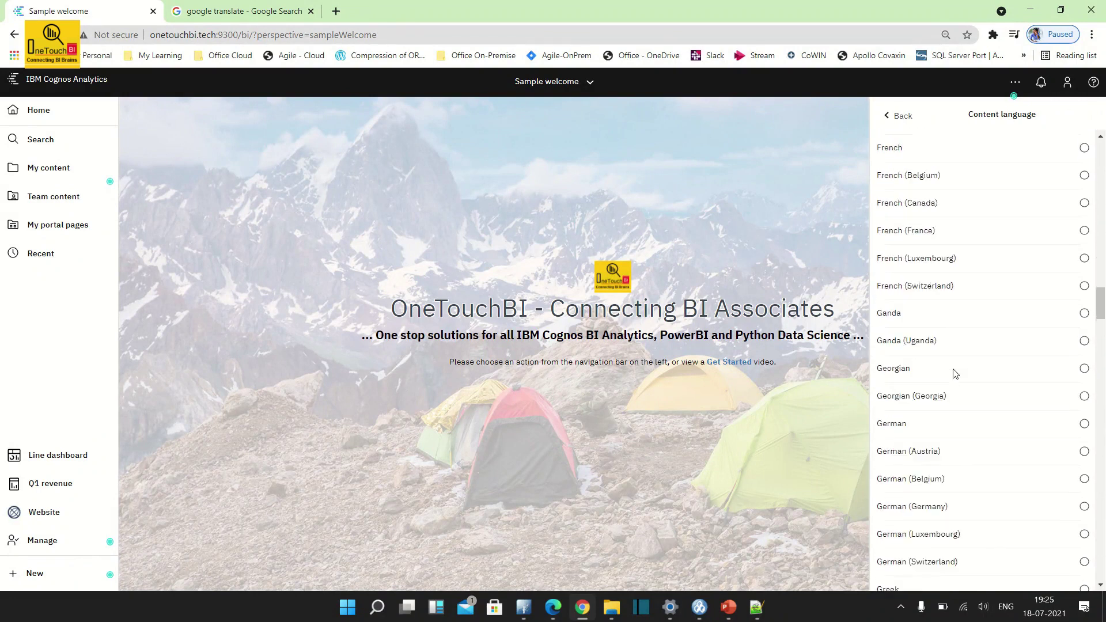
pyautogui.scroll(-10, 954, 375)
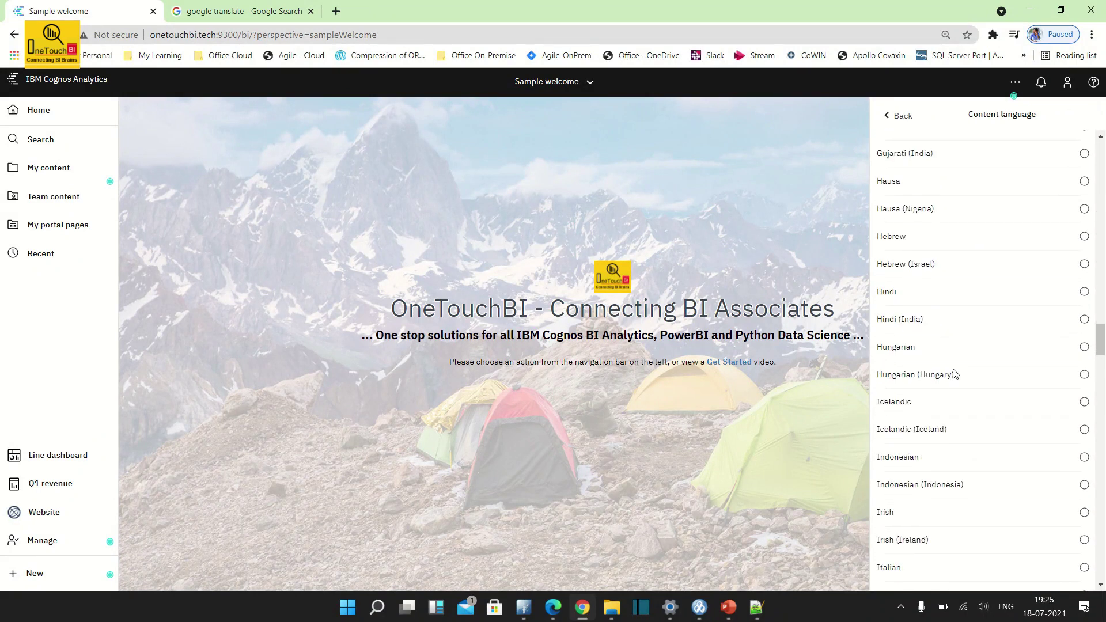
pyautogui.scroll(-10, 954, 375)
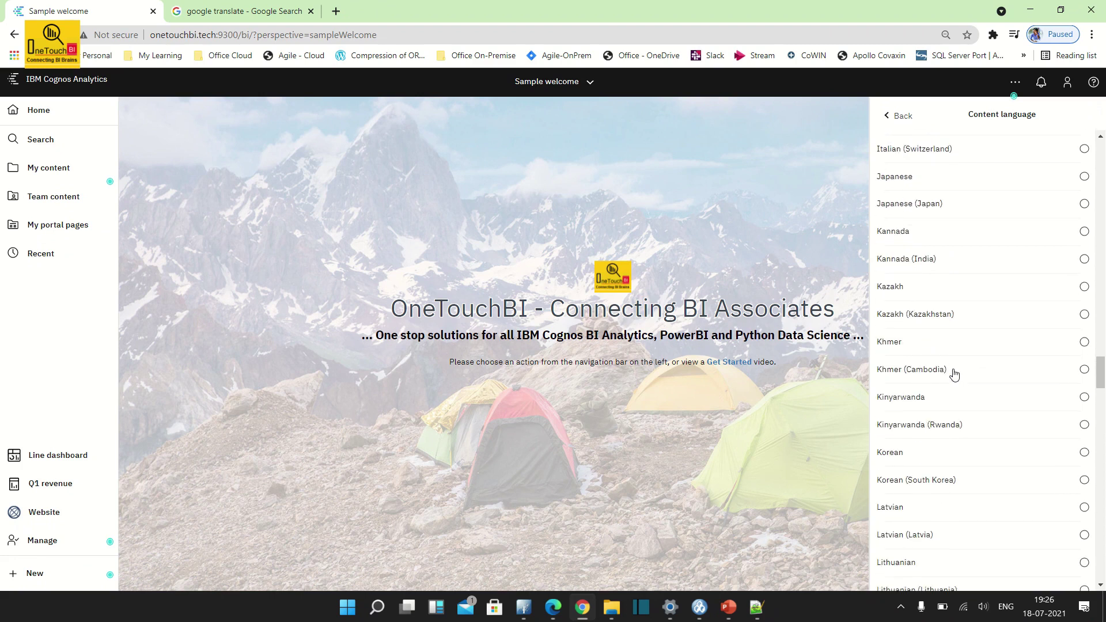
pyautogui.scroll(-3, 954, 375)
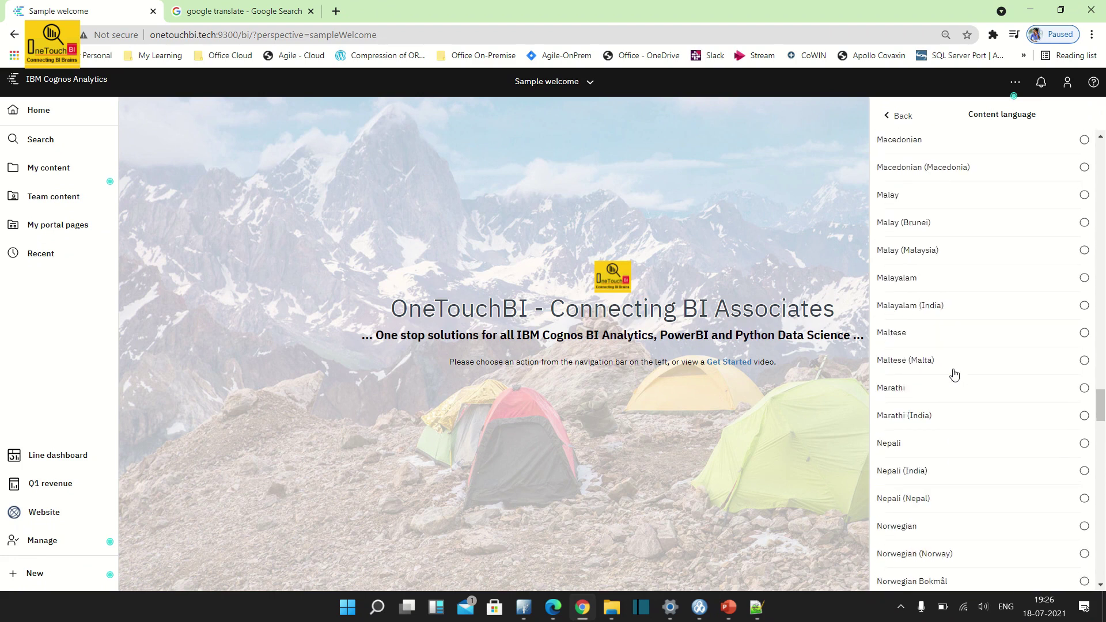
pyautogui.scroll(9, 955, 375)
pyautogui.scroll(4, 953, 375)
pyautogui.click(943, 251)
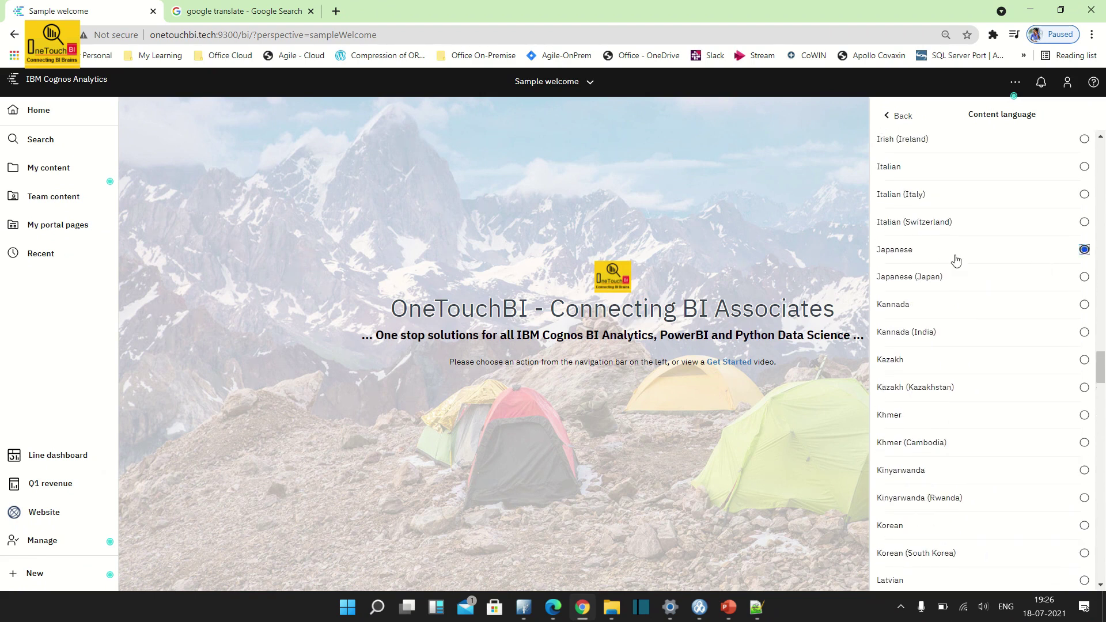
pyautogui.click(821, 242)
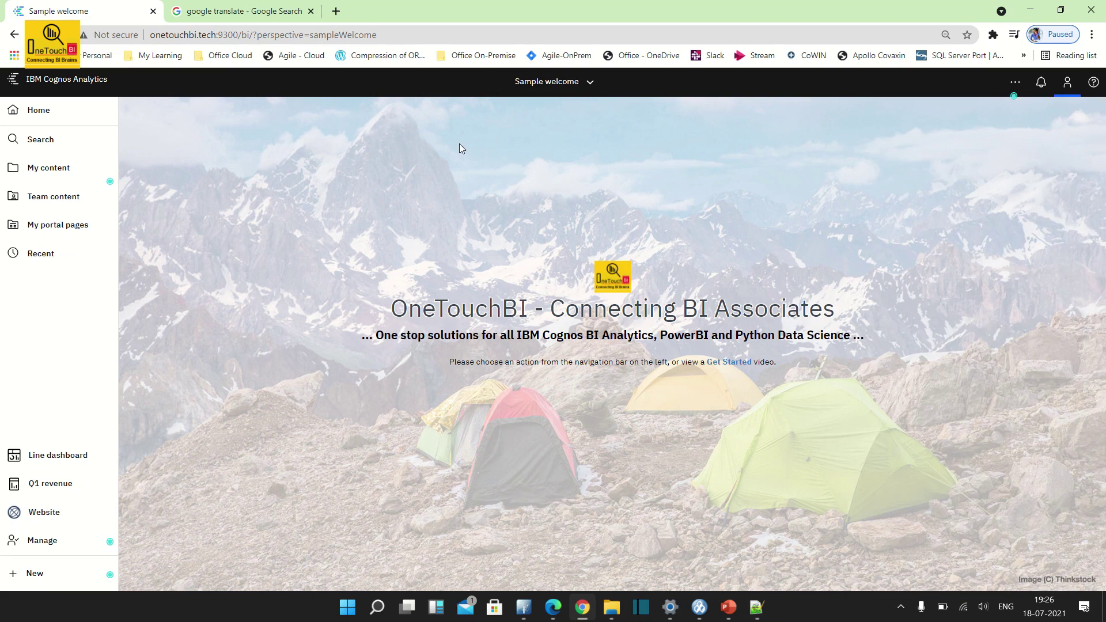
# Open Conditional Formatting Example from Team content, verify Japanese content language, and edit the report
pyautogui.click(75, 203)
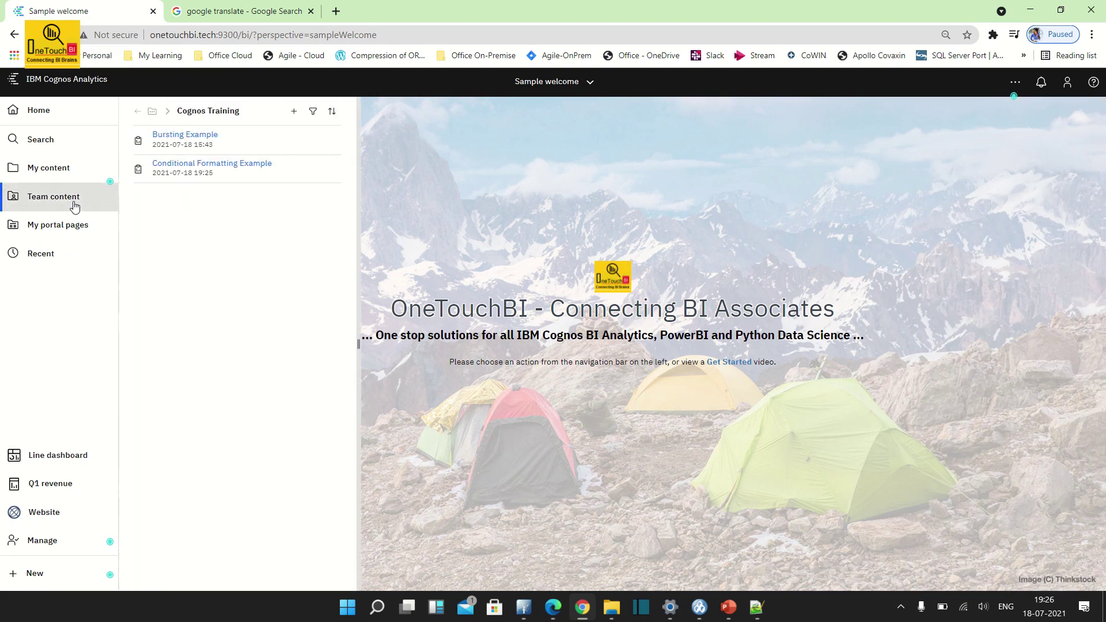
pyautogui.click(215, 165)
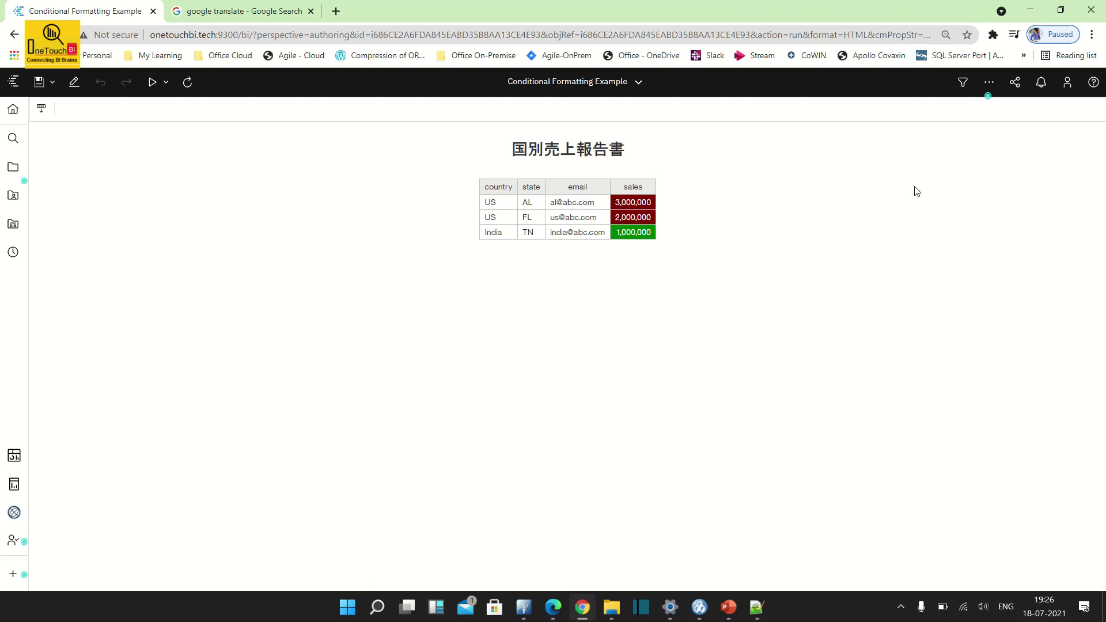
pyautogui.click(1066, 88)
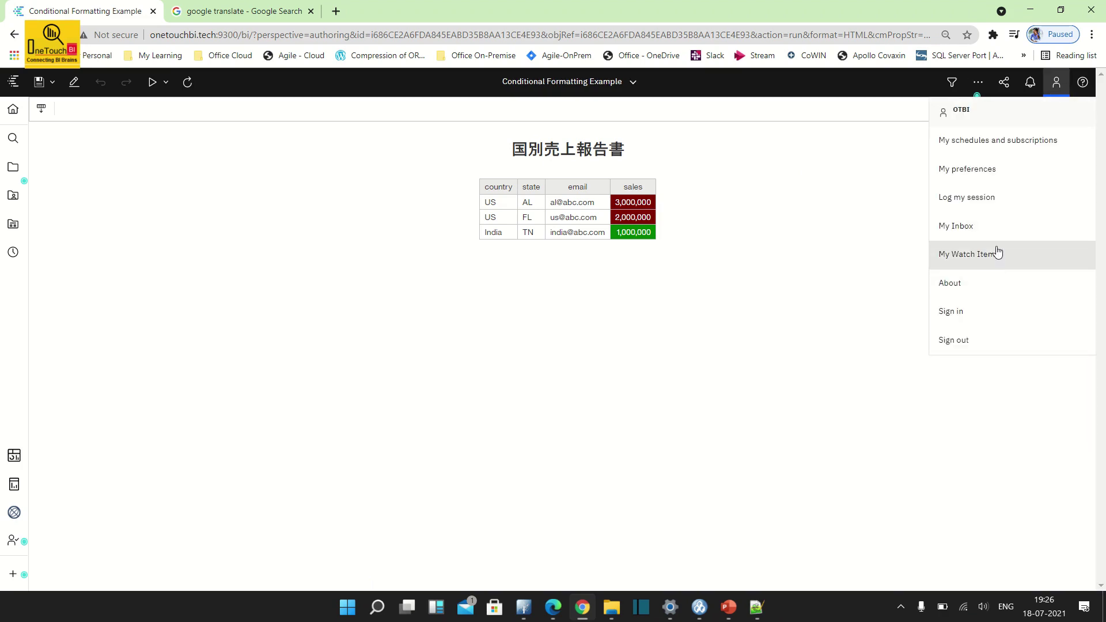
pyautogui.click(1010, 172)
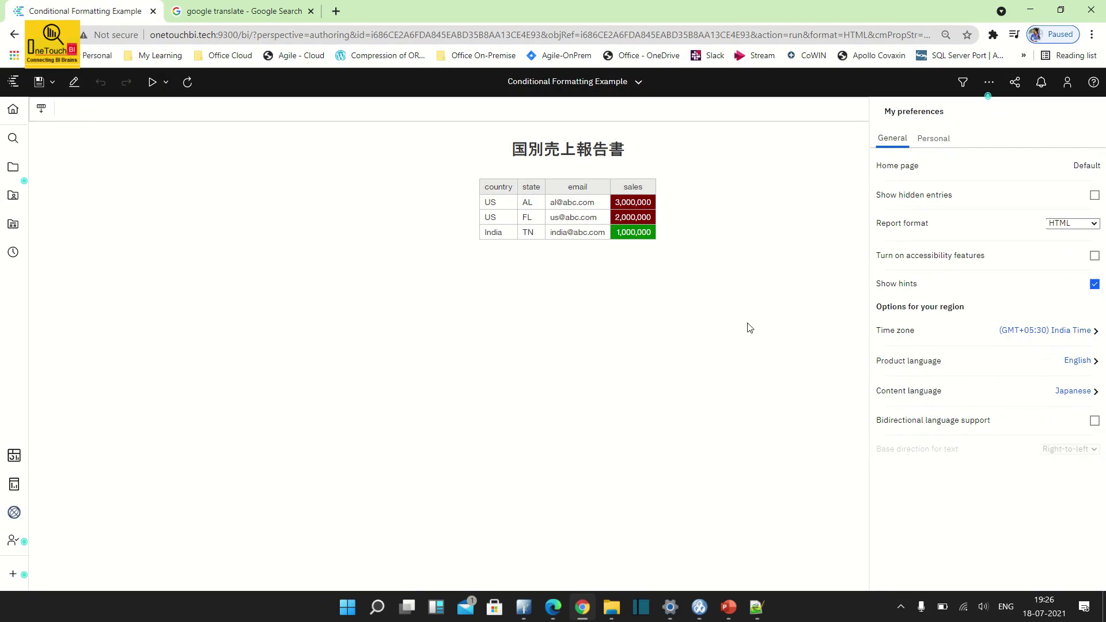
pyautogui.click(74, 81)
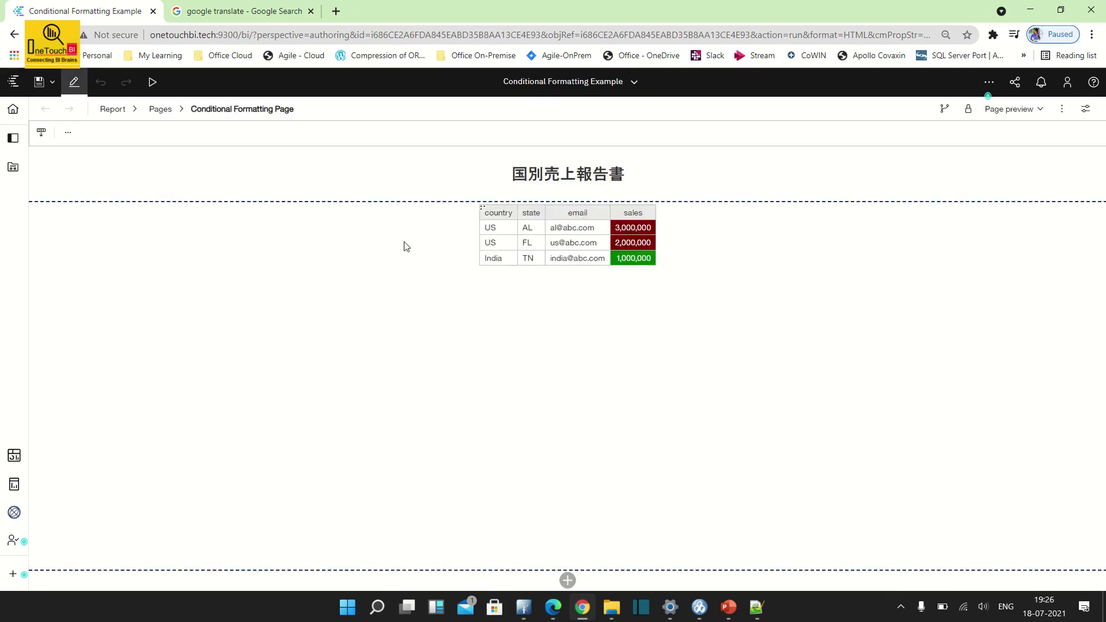